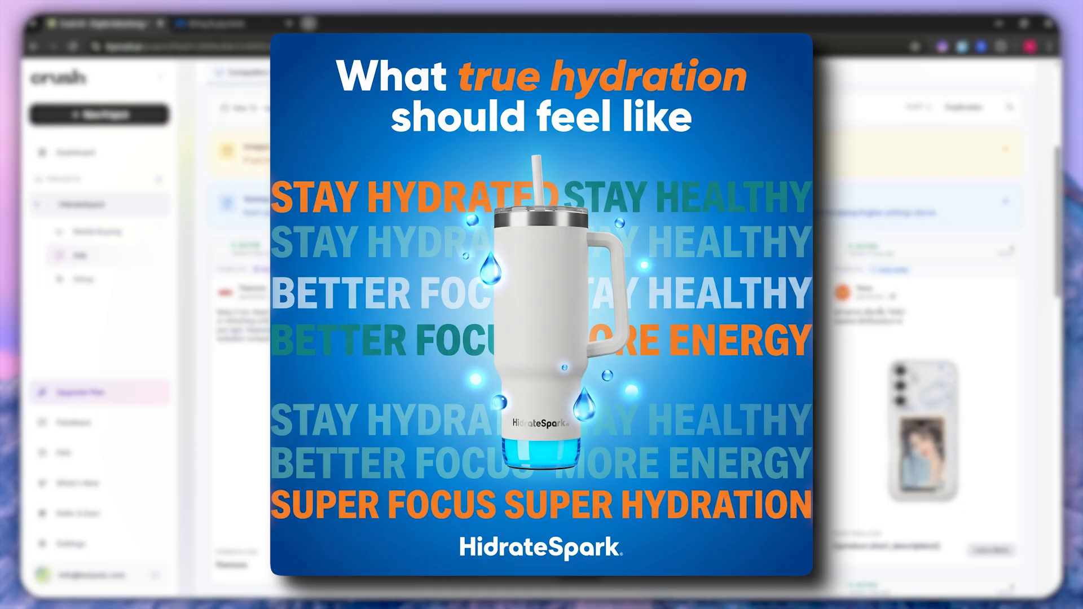
# - Look through the Crush landing page, covering the offer, the reasons it works, the testimonials and the guarantee
pyautogui.scroll(-3, 401, 299)
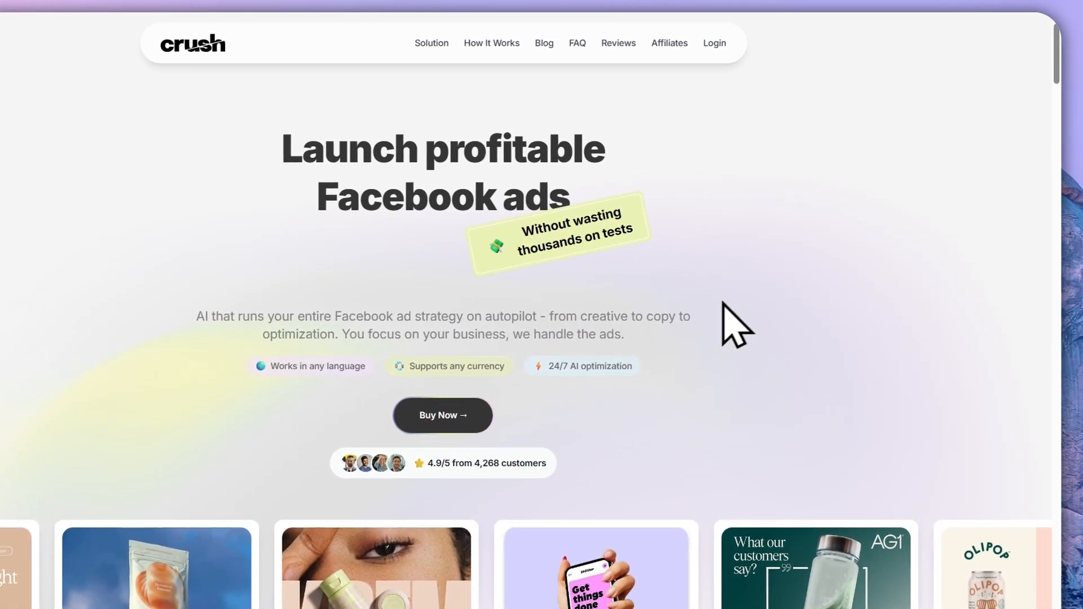
pyautogui.middleClick(864, 229)
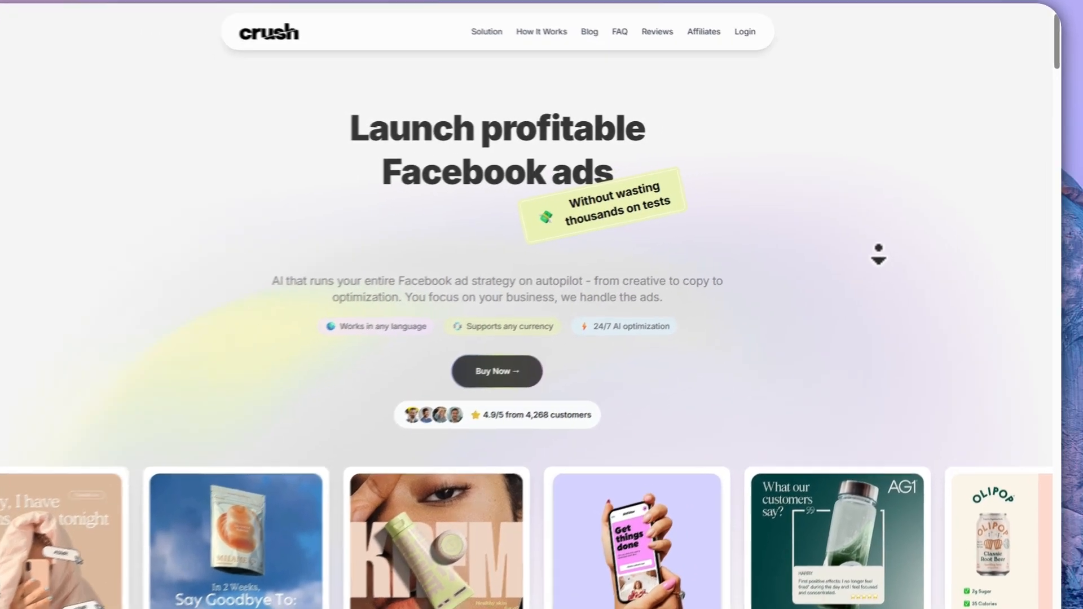
pyautogui.middleClick(881, 262)
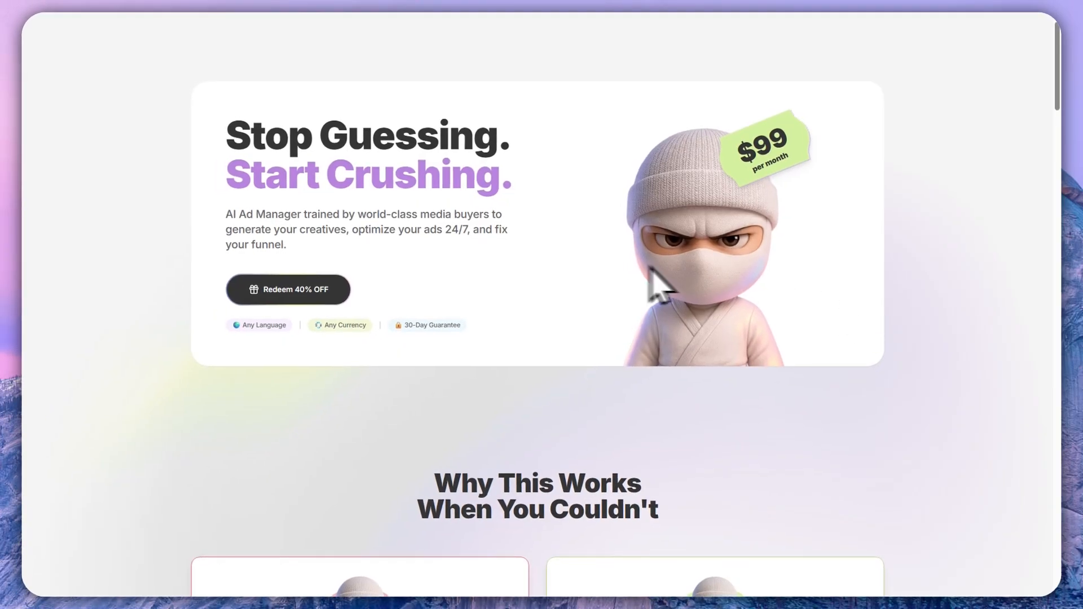
pyautogui.scroll(-6, 290, 222)
pyautogui.scroll(-8, 290, 222)
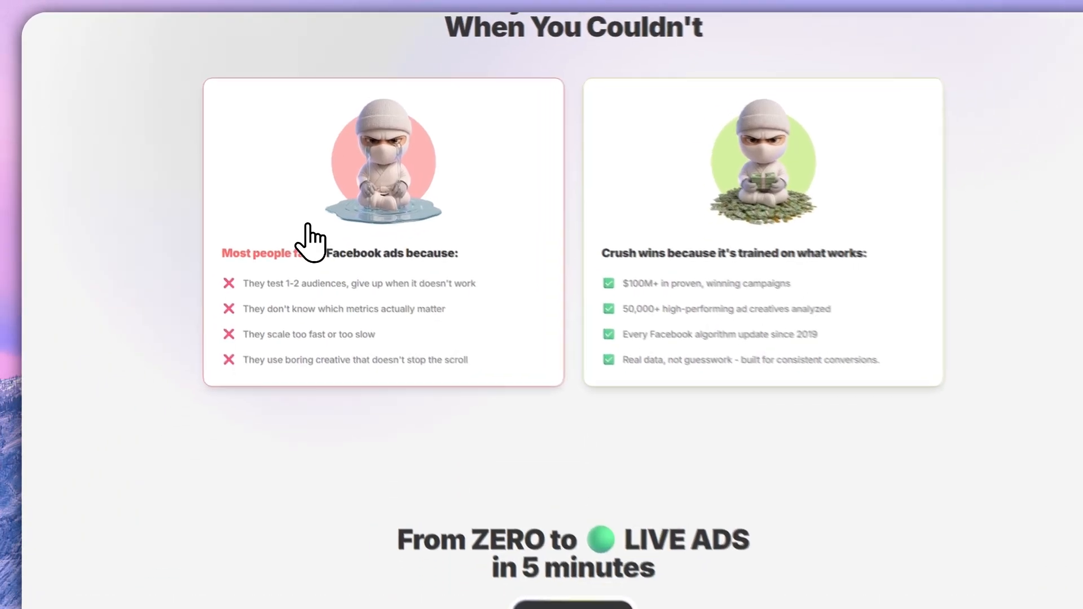
pyautogui.scroll(-10, 557, 275)
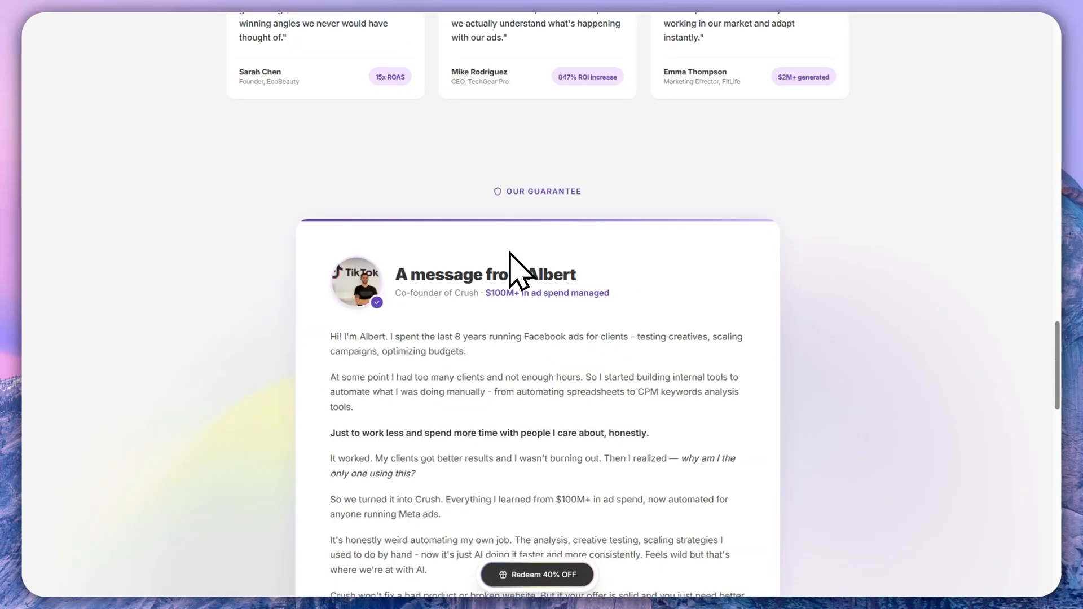
pyautogui.scroll(15, 510, 260)
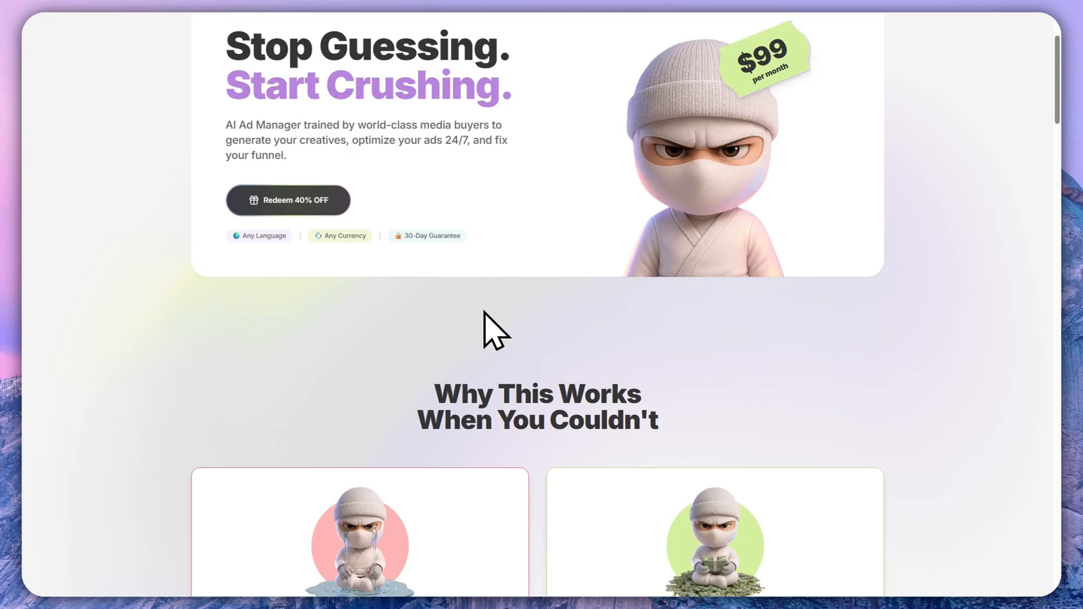
# - Open the plan offer, continue to checkout with the $99 monthly plan and review the order summary
pyautogui.click(464, 242)
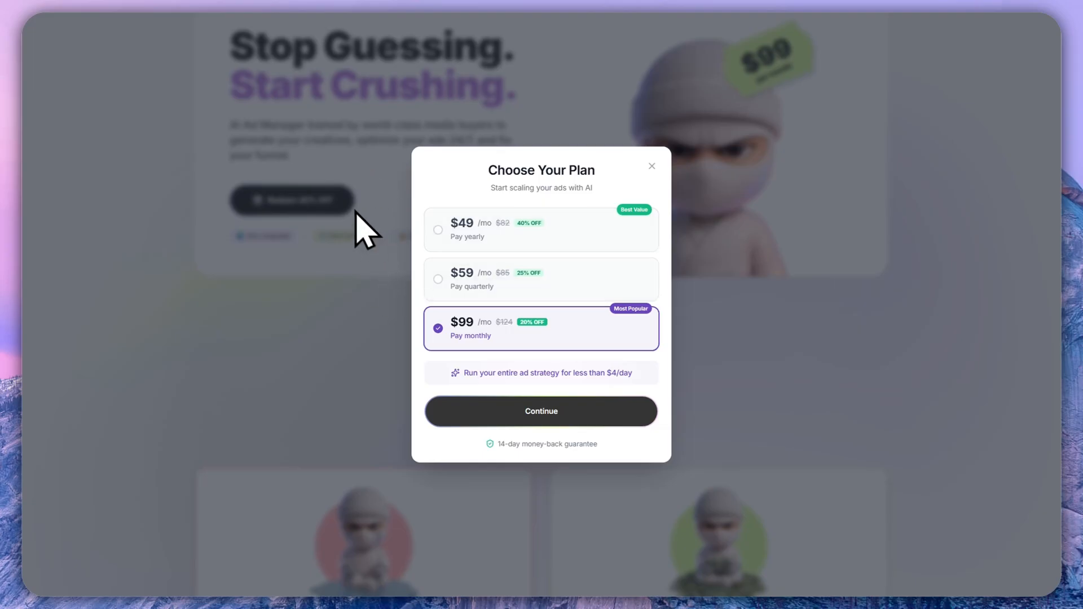
pyautogui.click(387, 189)
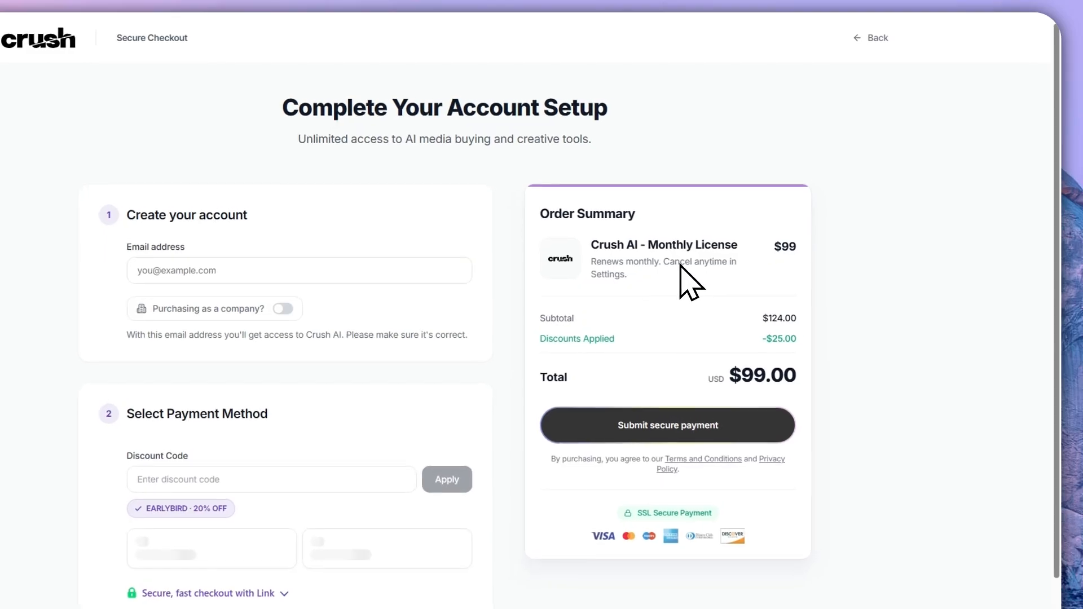
pyautogui.scroll(-2, 733, 282)
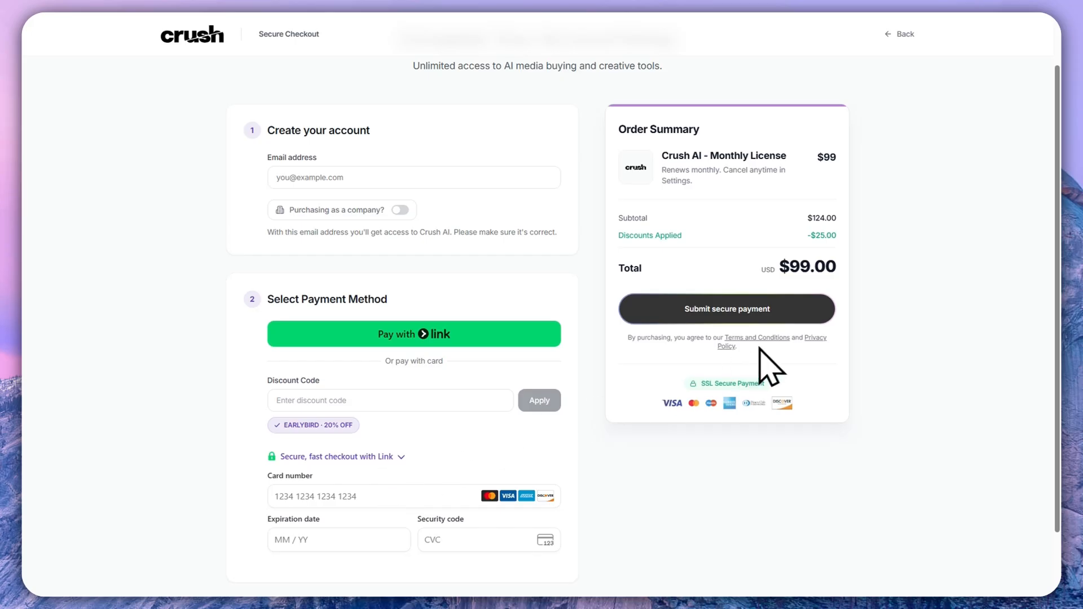
pyautogui.tripleClick(630, 458)
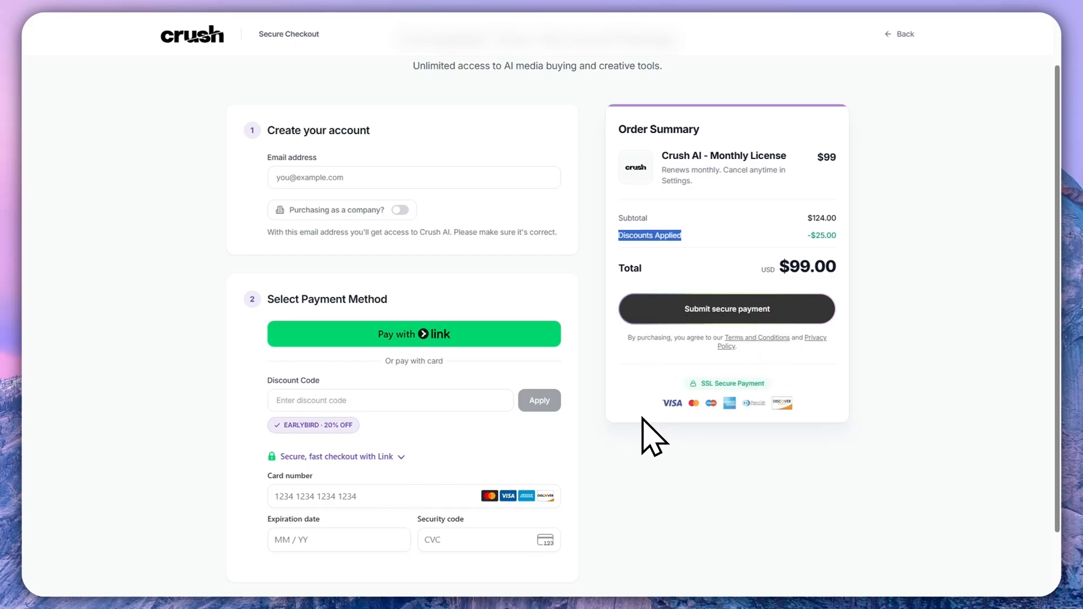
pyautogui.scroll(-1, 642, 417)
pyautogui.scroll(1, 638, 413)
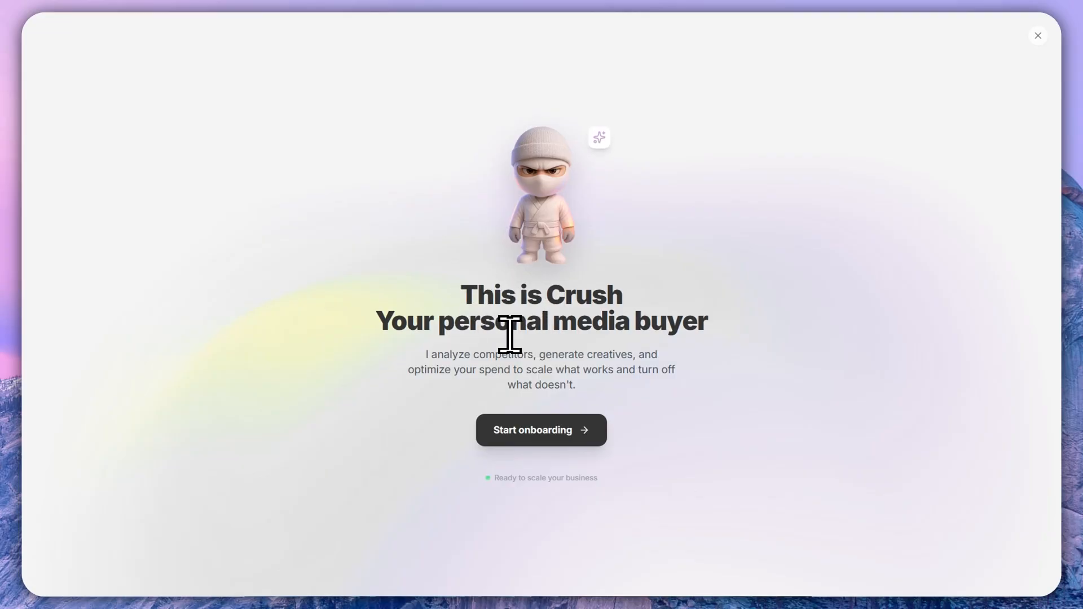
# - Start the onboarding and submit hidratespark.com as the landing / sales page URL
pyautogui.click(520, 445)
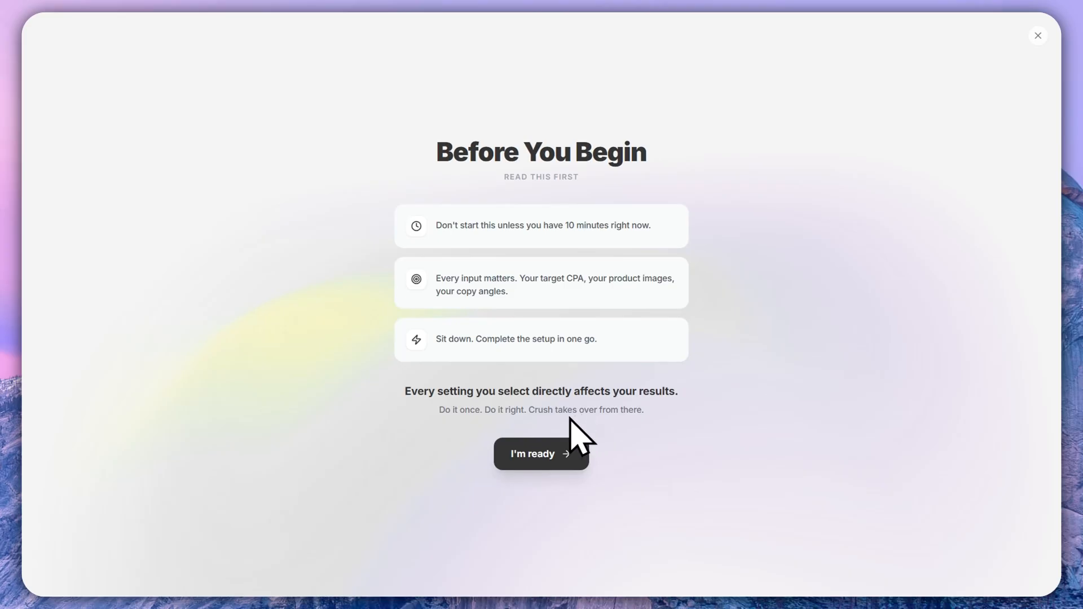
pyautogui.click(533, 457)
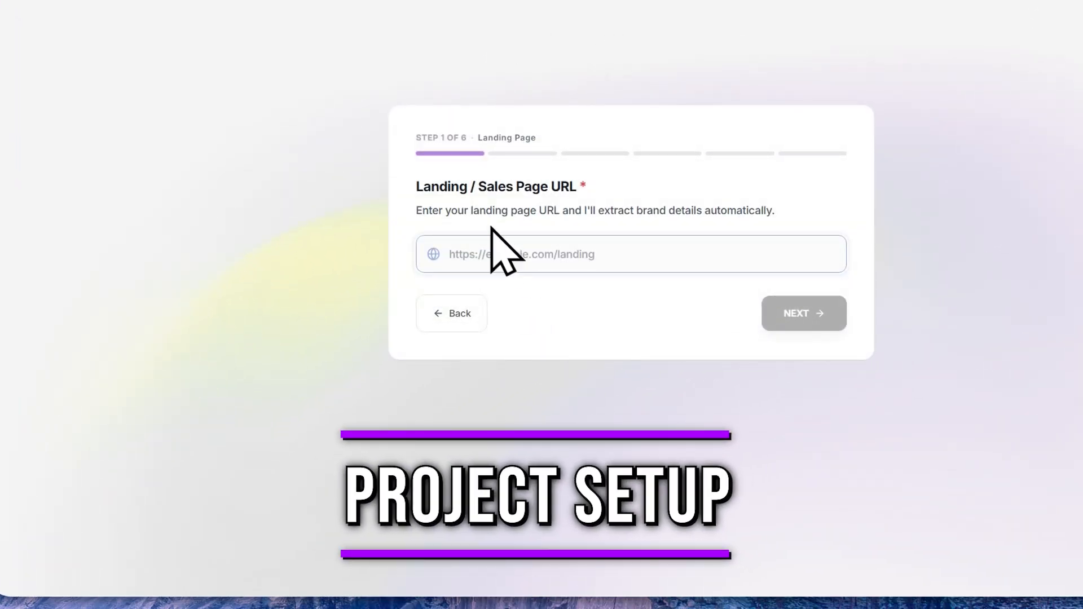
pyautogui.moveTo(417, 186); pyautogui.dragTo(573, 186)
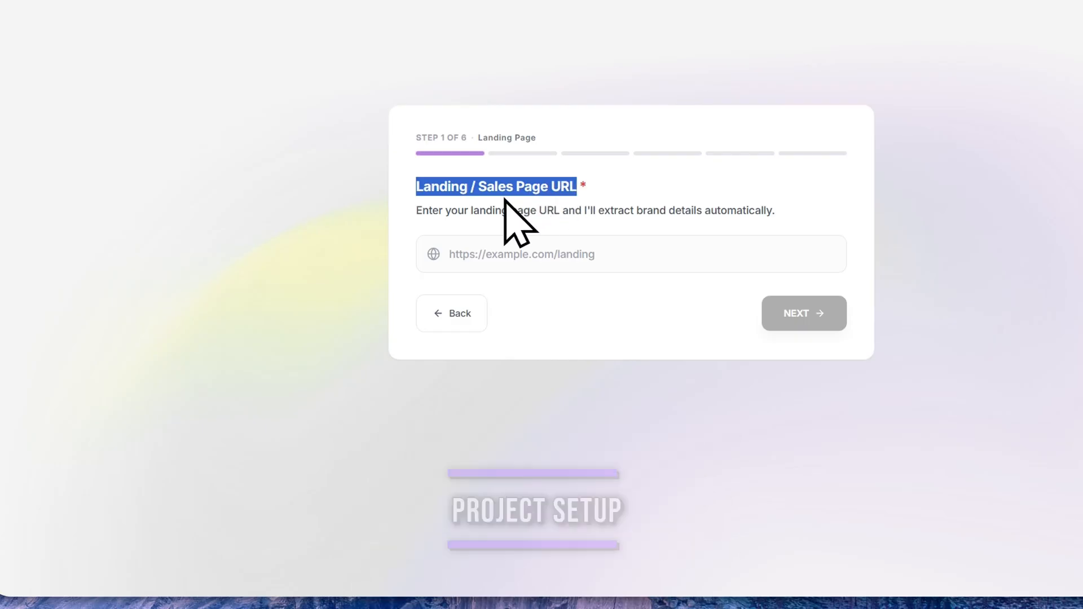
pyautogui.click(515, 249)
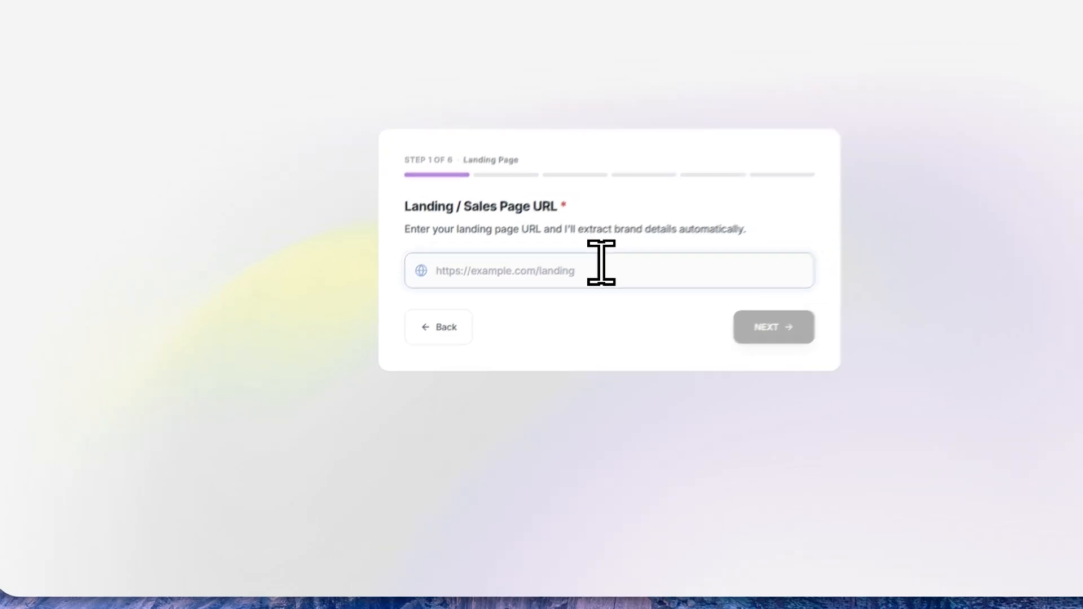
pyautogui.write('hidratespark.com')
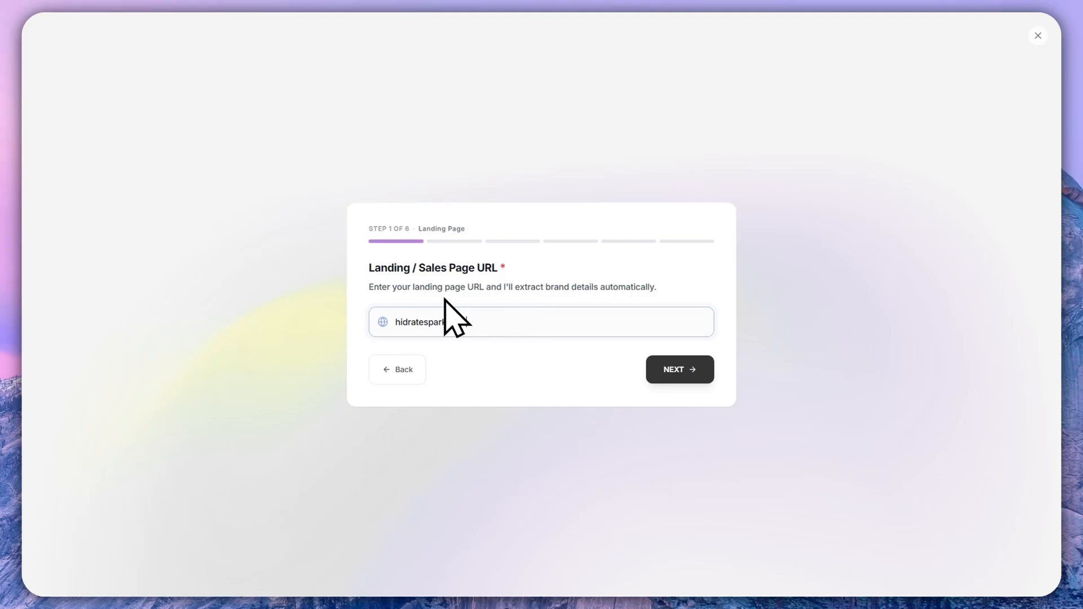
pyautogui.click(660, 370)
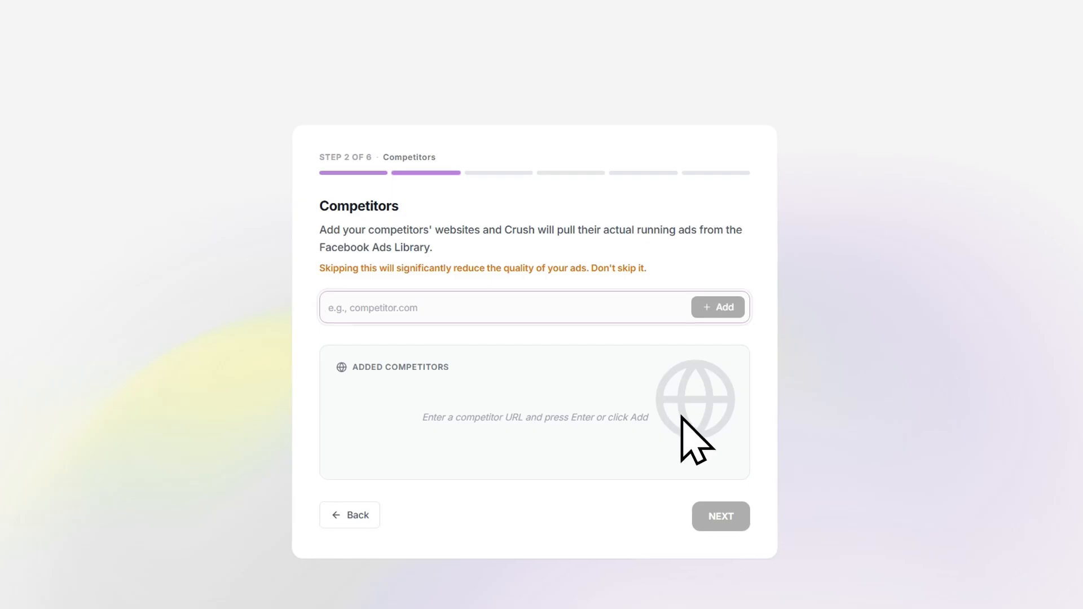
# - Add pulhydration.com, thermos.com and drinkcirkul.com as competitors and proceed to the creative assets
pyautogui.moveTo(333, 229); pyautogui.dragTo(751, 225)
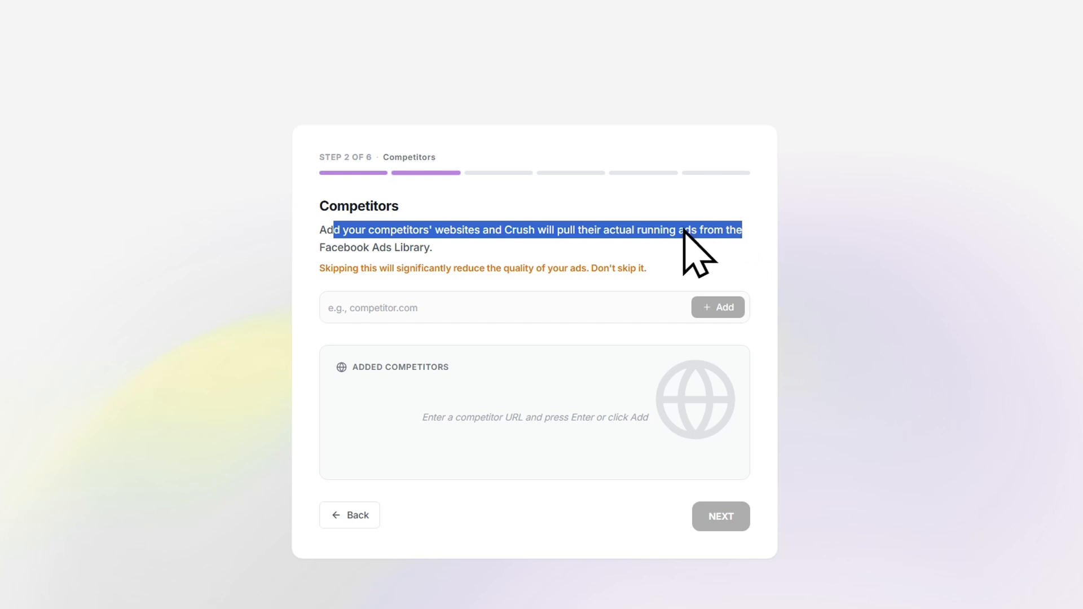
pyautogui.click(554, 308)
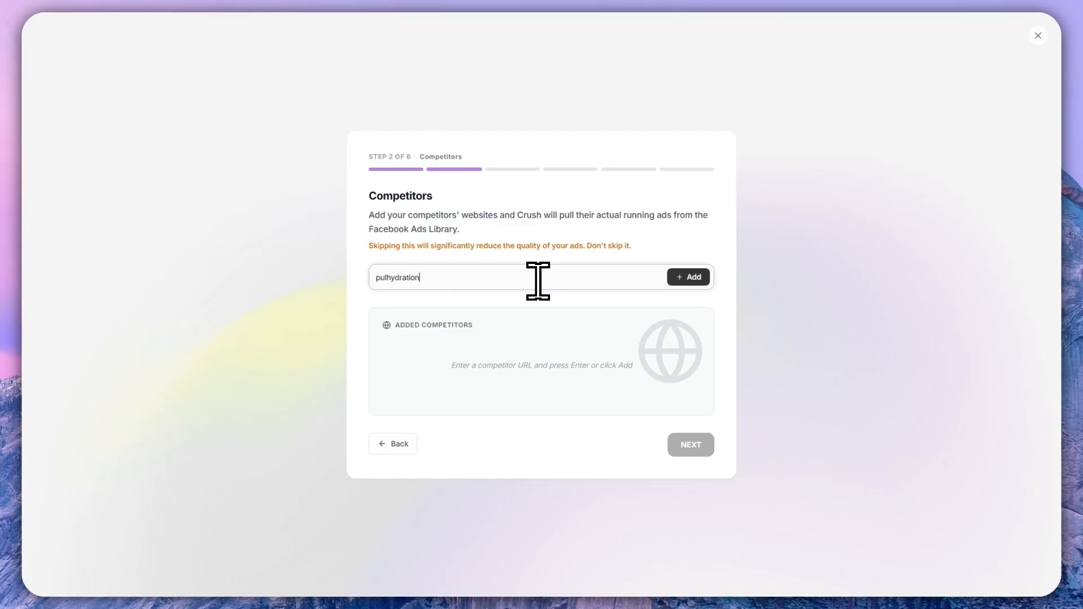
pyautogui.click(685, 277)
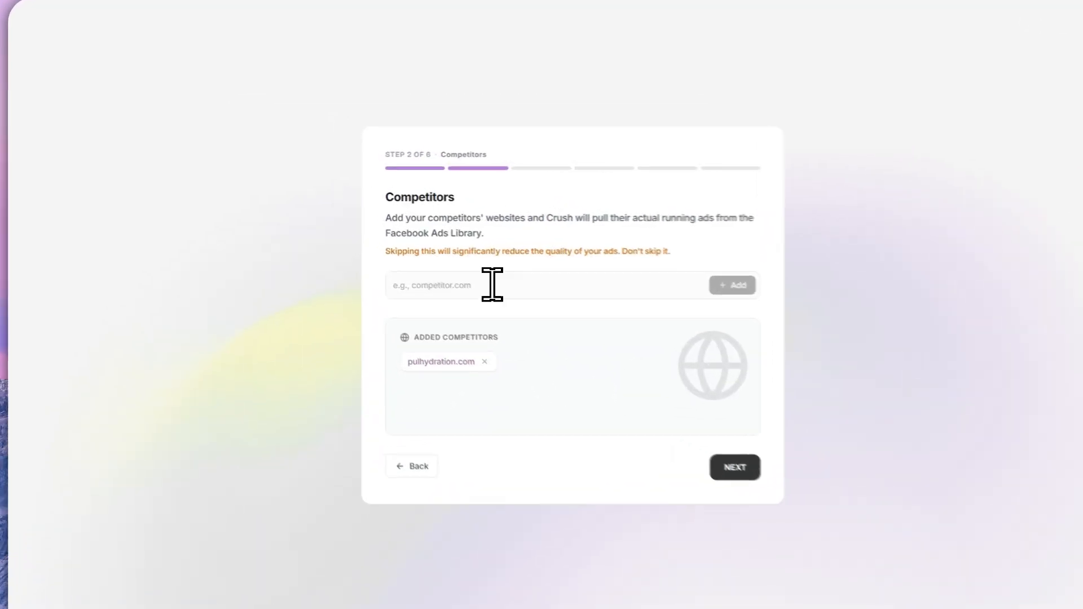
pyautogui.click(464, 276)
pyautogui.write('thermos.com')
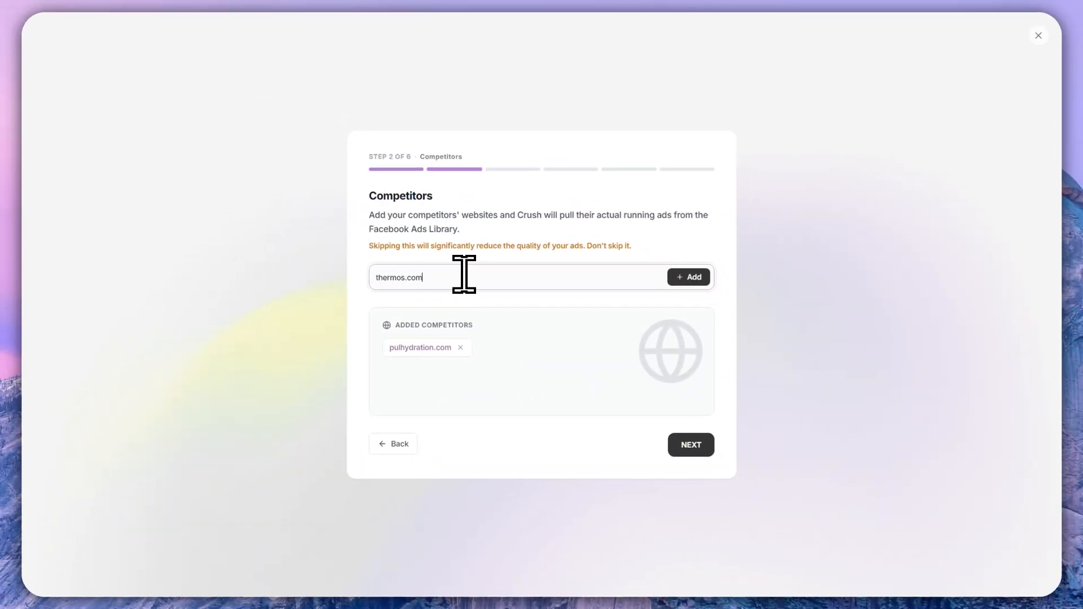
pyautogui.click(687, 277)
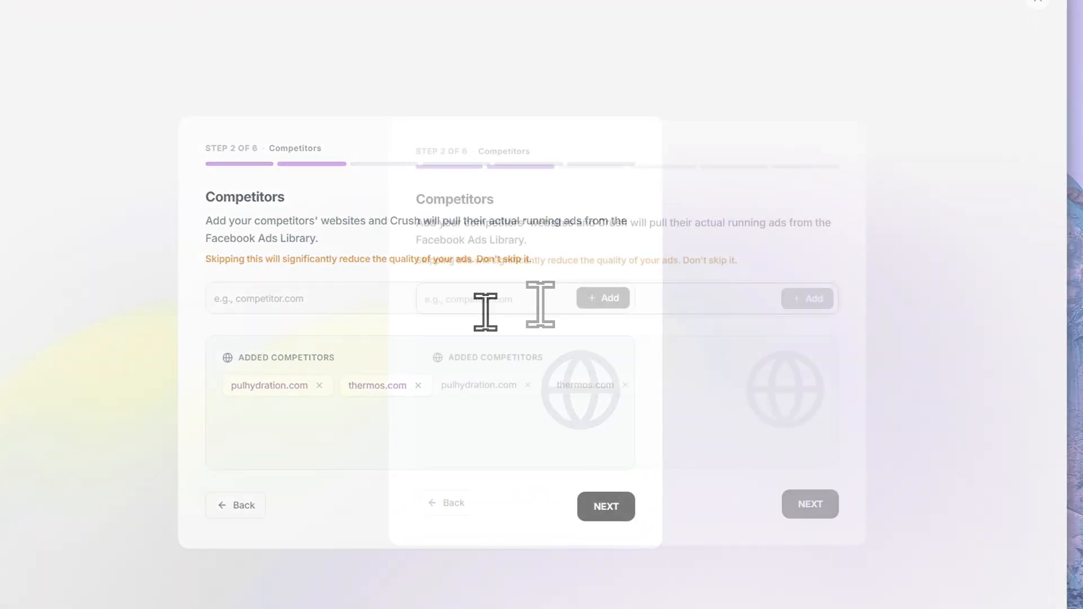
pyautogui.write('drinkc')
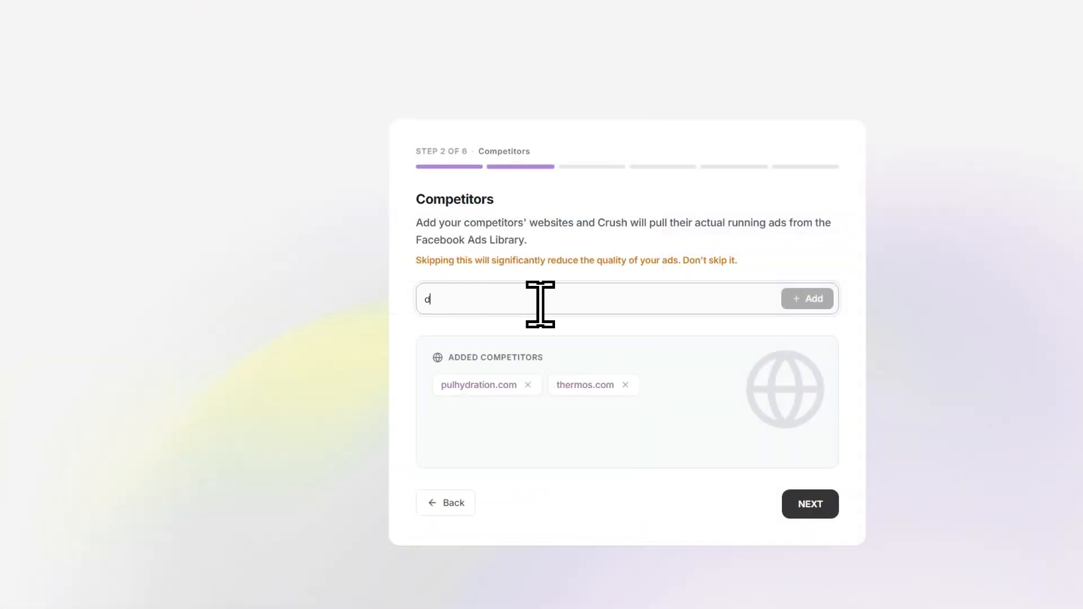
pyautogui.write('irkul.com')
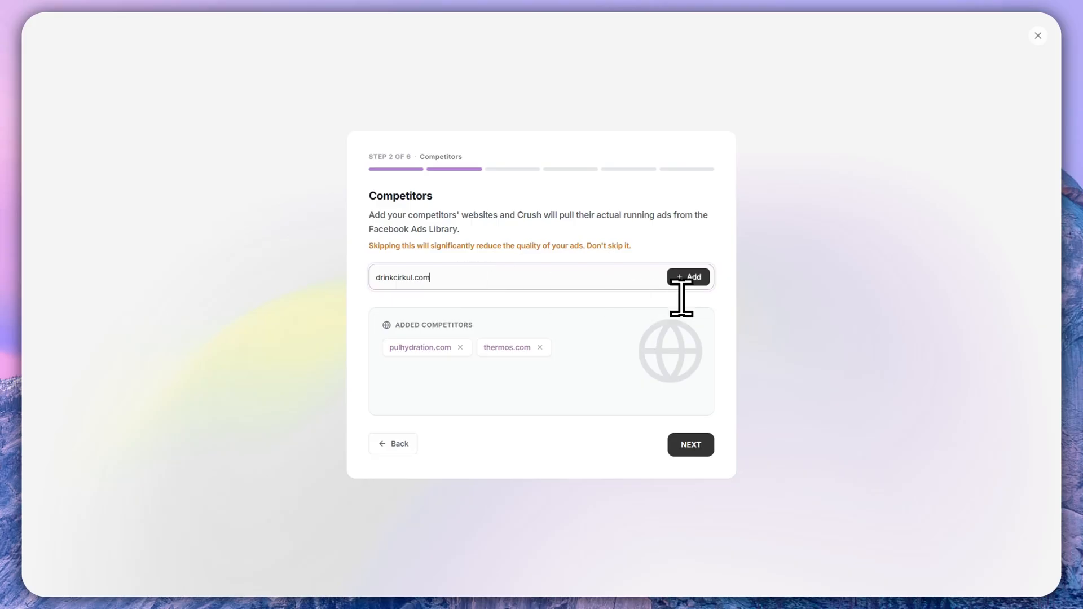
pyautogui.click(685, 278)
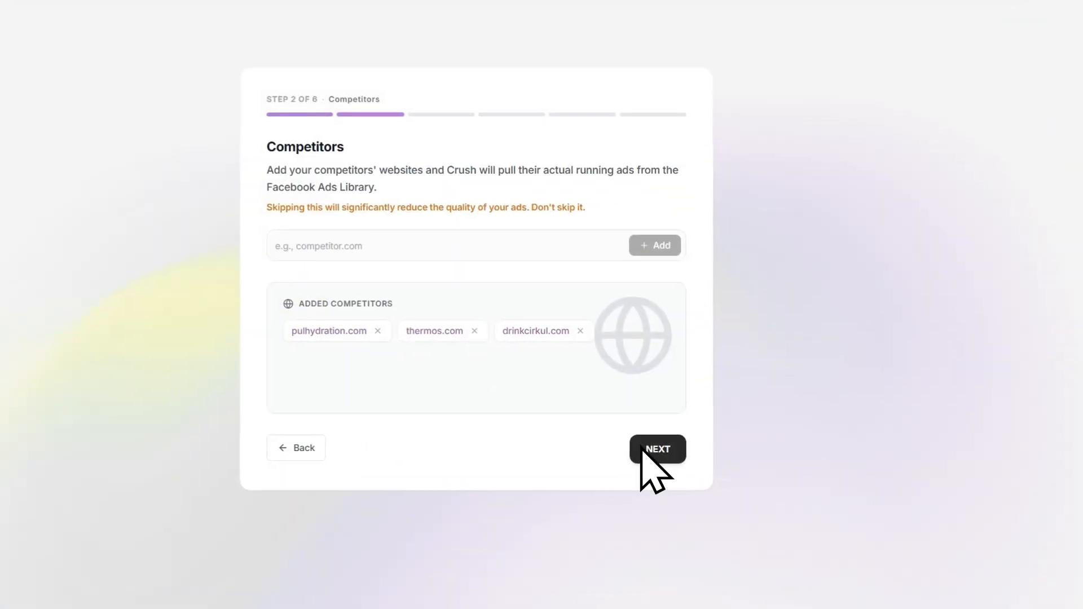
pyautogui.click(643, 448)
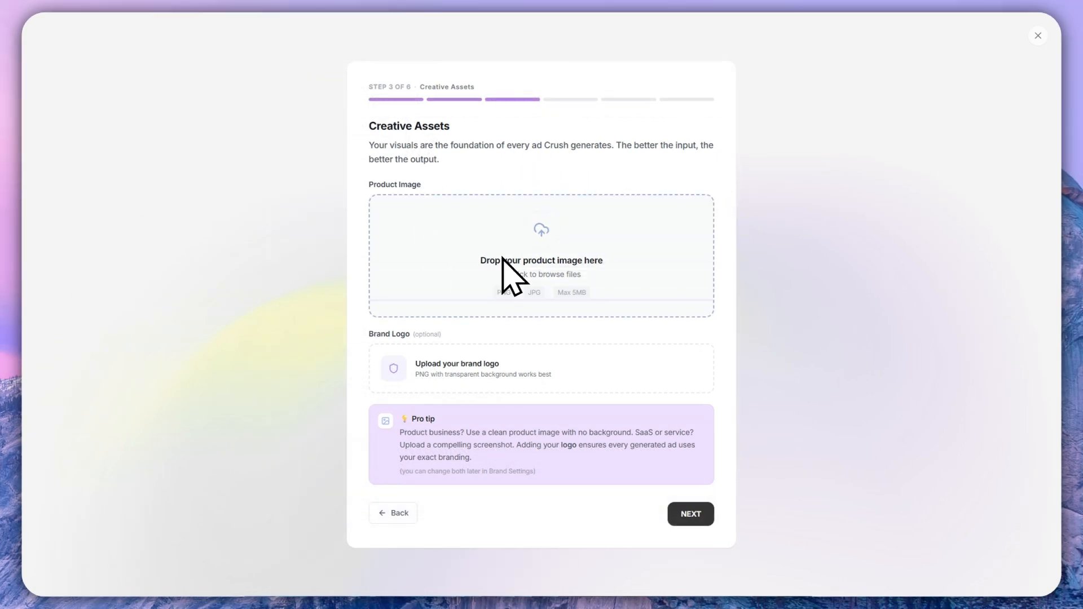
# - Upload the white 30oz PRO 2 hero PNG from the Downloadswi folder as the product image
pyautogui.hotkey('alt', 'Tab')
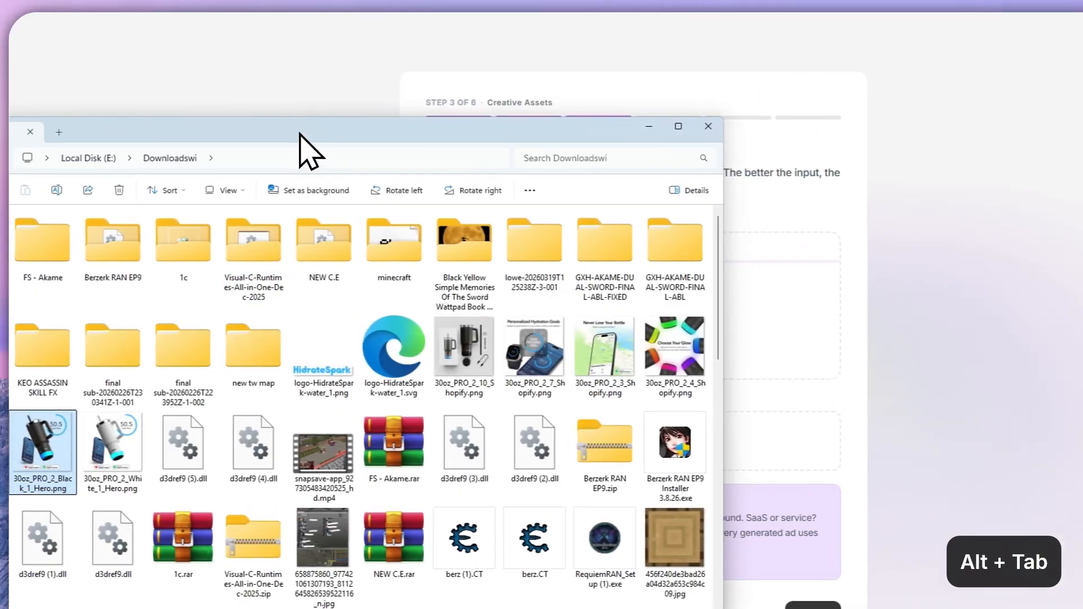
pyautogui.click(100, 445)
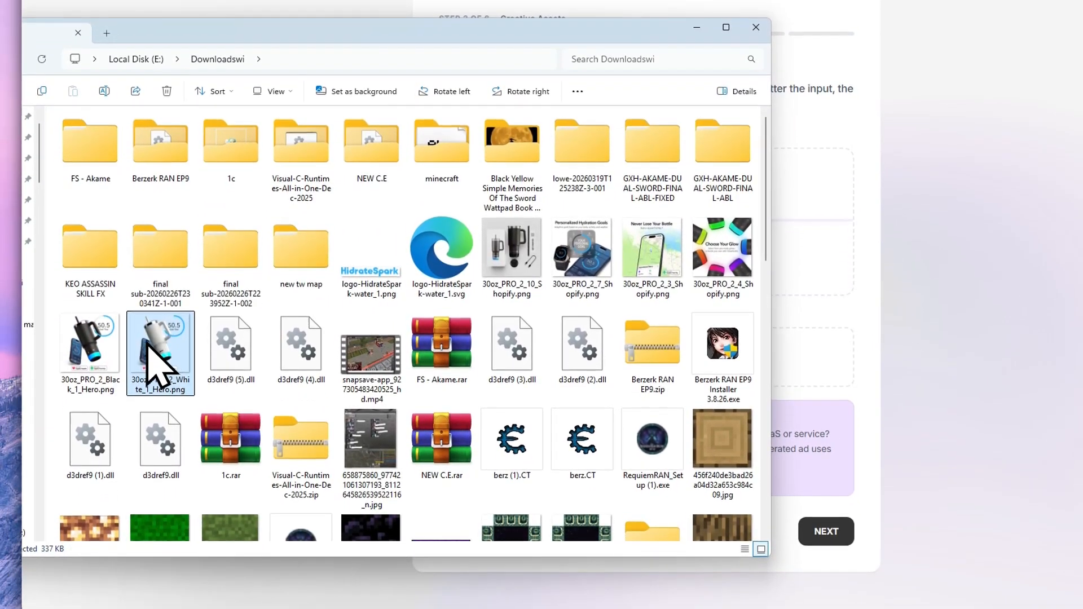
pyautogui.moveTo(156, 366); pyautogui.dragTo(814, 258)
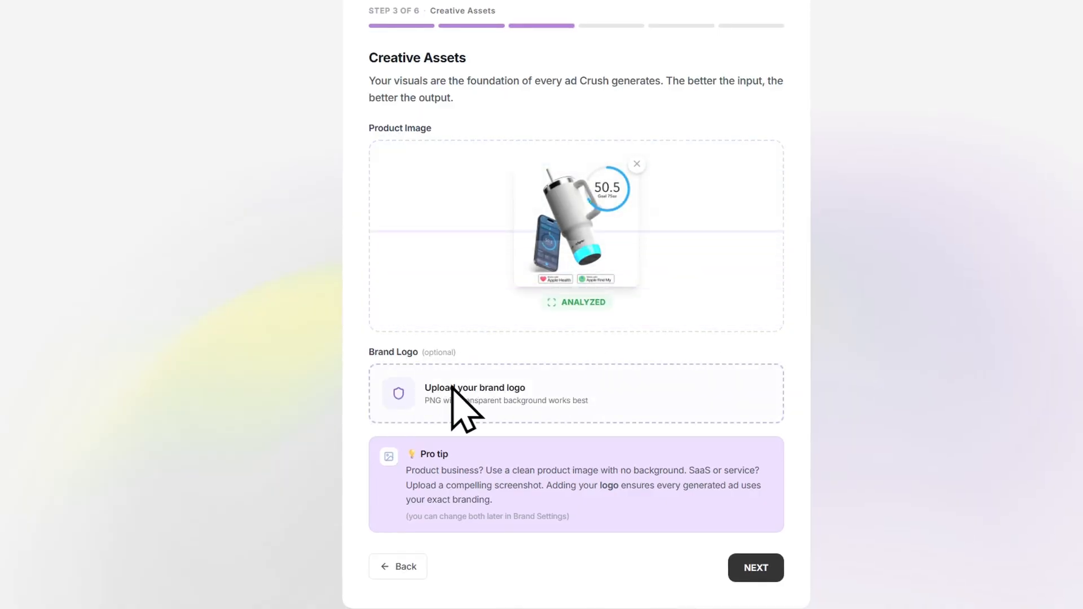
pyautogui.hotkey('alt', 'Tab')
pyautogui.hotkey('alt', 'Tab')
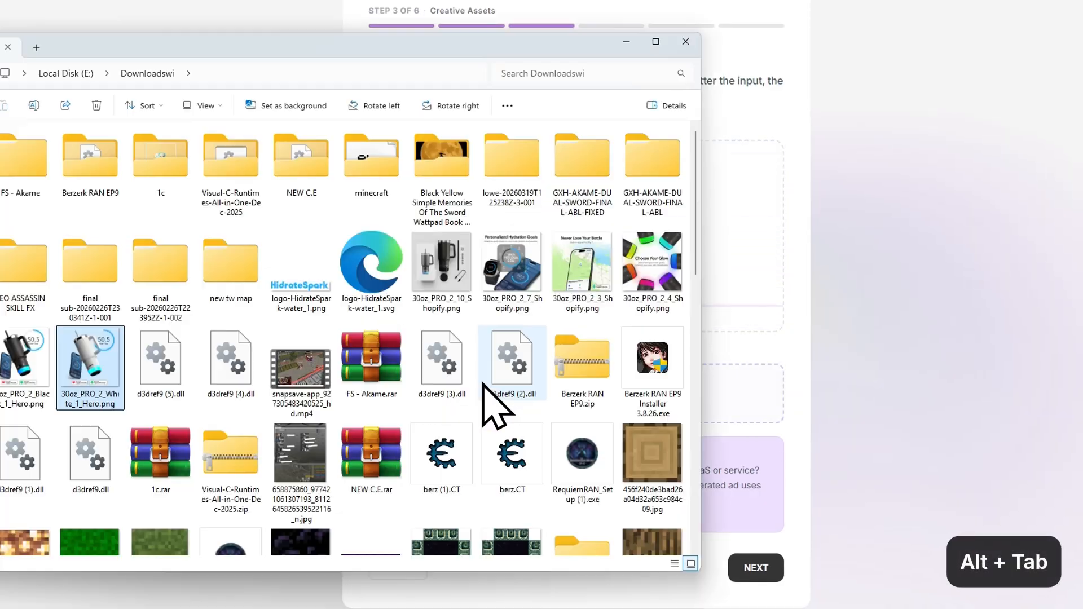
pyautogui.click(509, 393)
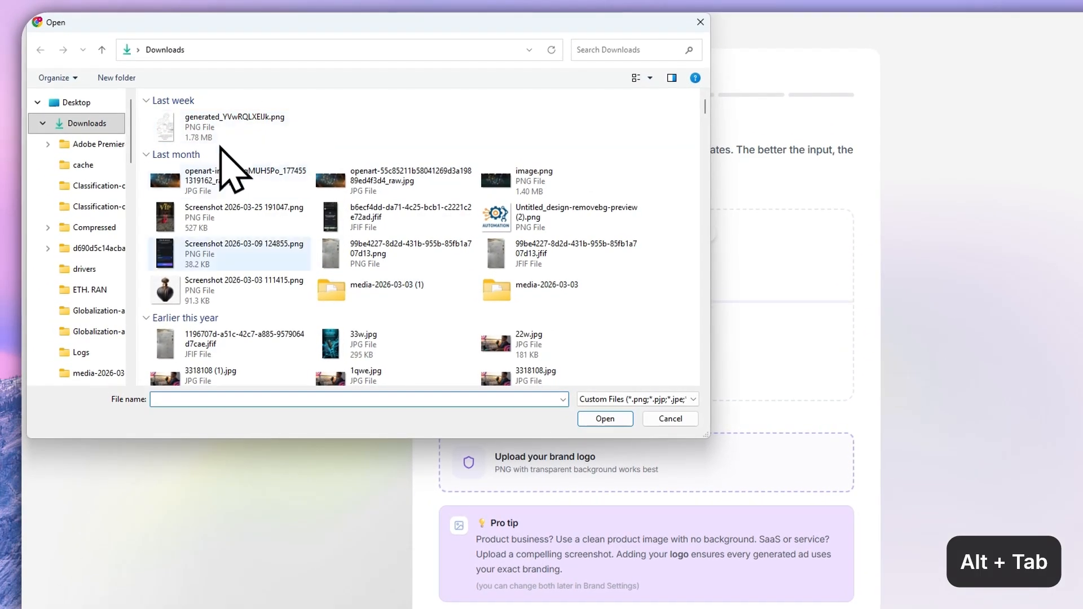
pyautogui.click(656, 418)
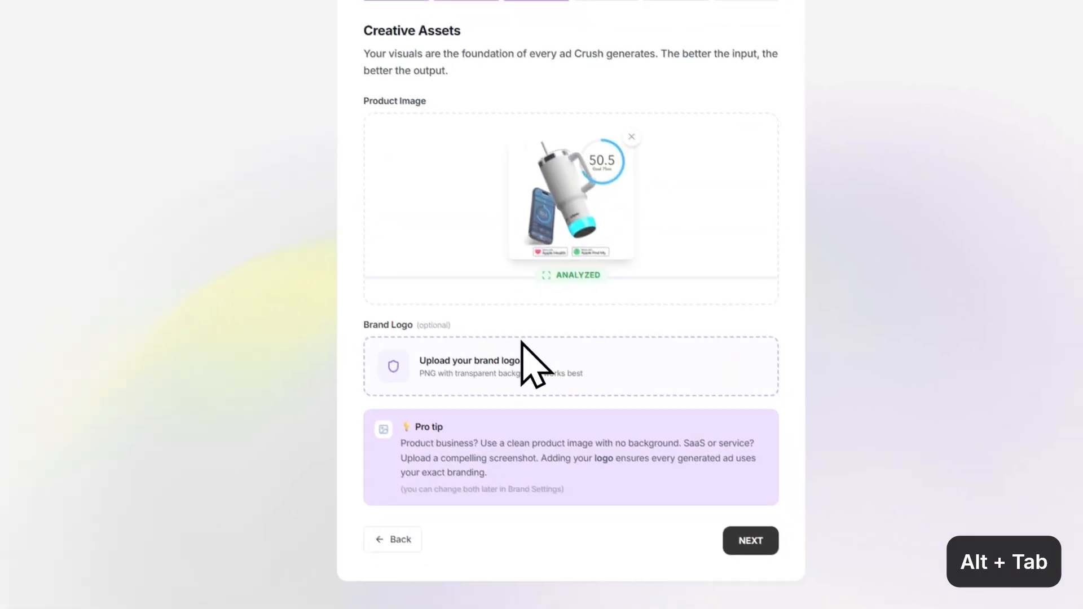
# - Upload logo-HidrateSpark-water_1.png from the Downloadswi folder as the brand logo and proceed to the Facebook connection
pyautogui.hotkey('alt', 'Tab')
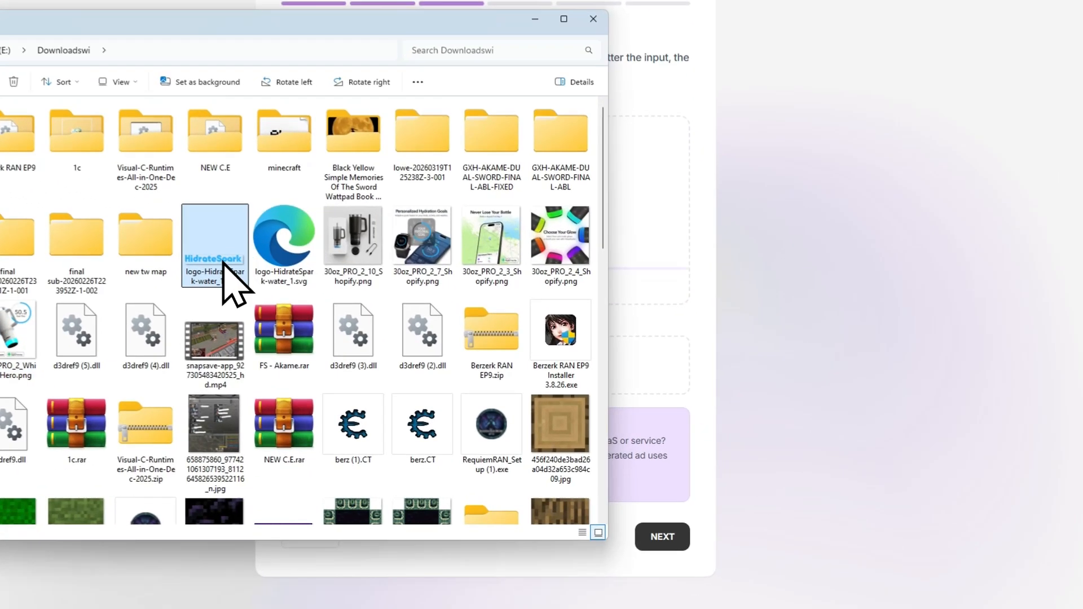
pyautogui.moveTo(223, 261); pyautogui.dragTo(621, 351)
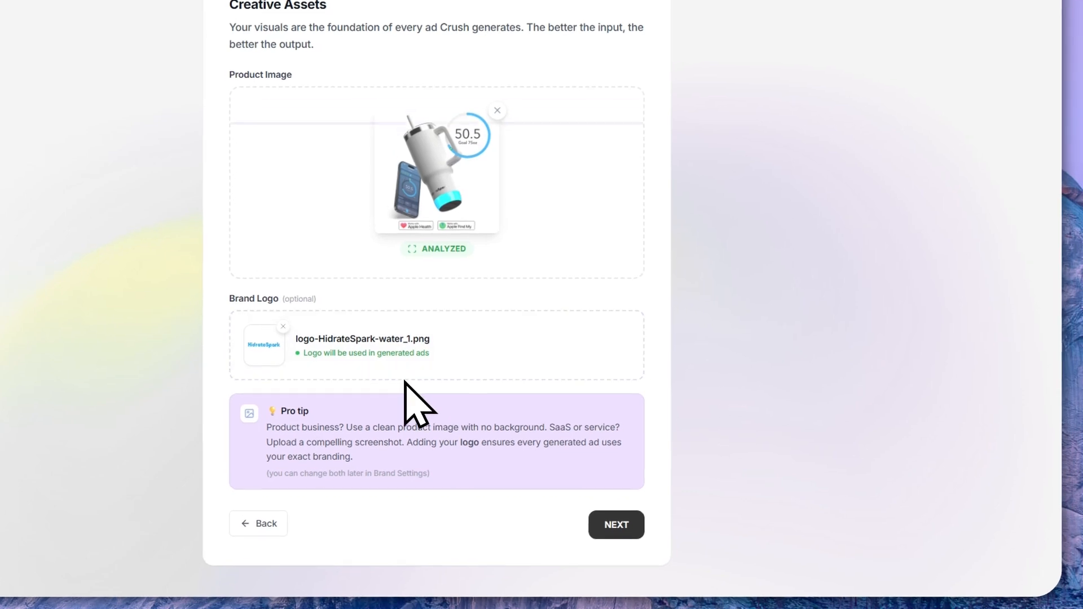
pyautogui.click(616, 530)
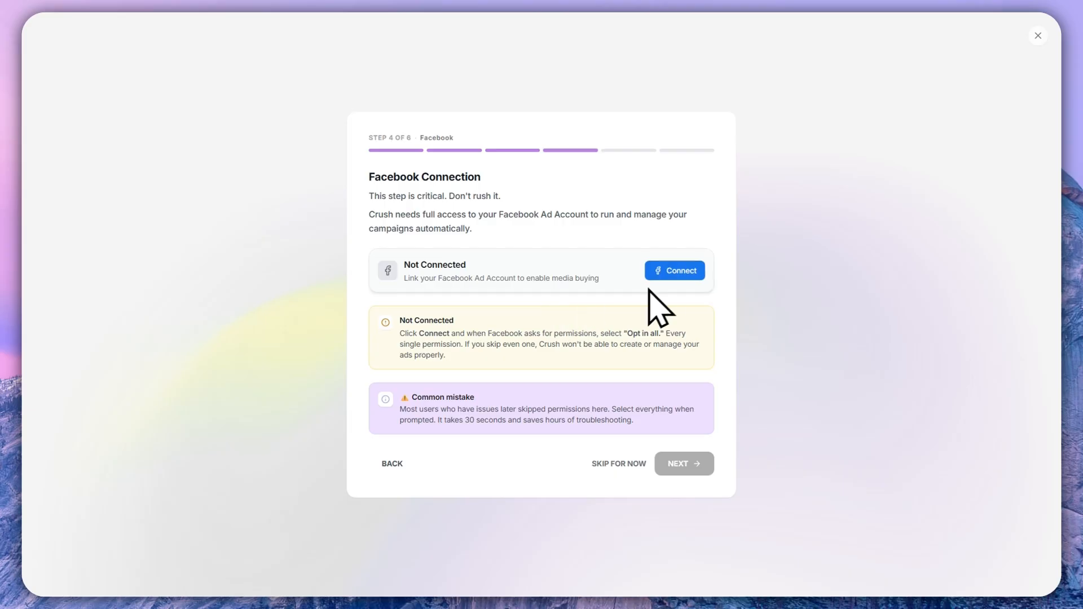
# - Connect Facebook with the signed-in profile and opt trycrush.ai in to all current and future Pages, Businesses and Instagram accounts
pyautogui.click(670, 273)
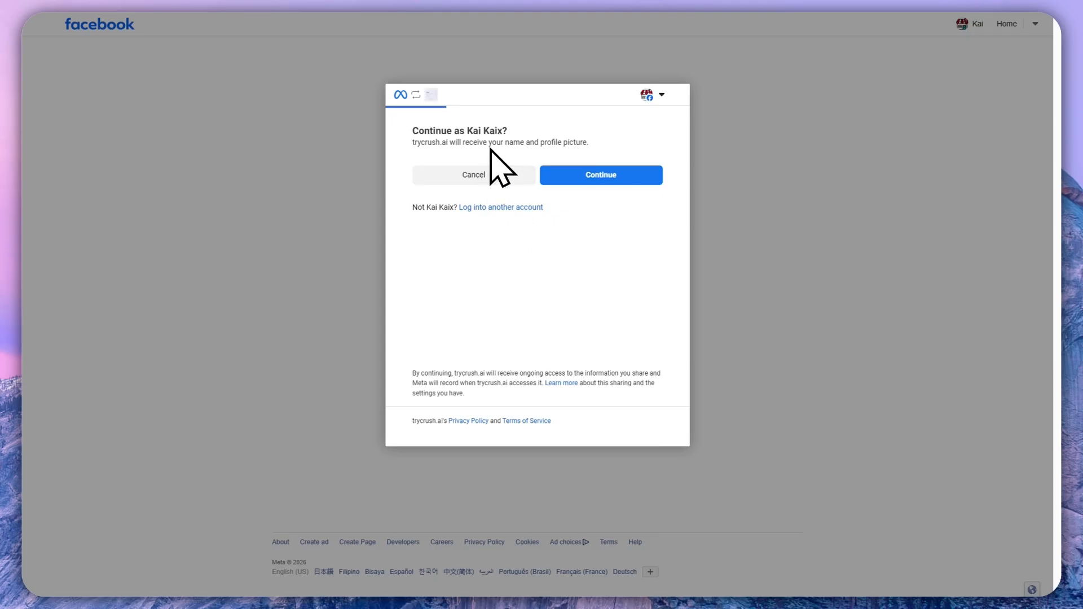
pyautogui.click(587, 175)
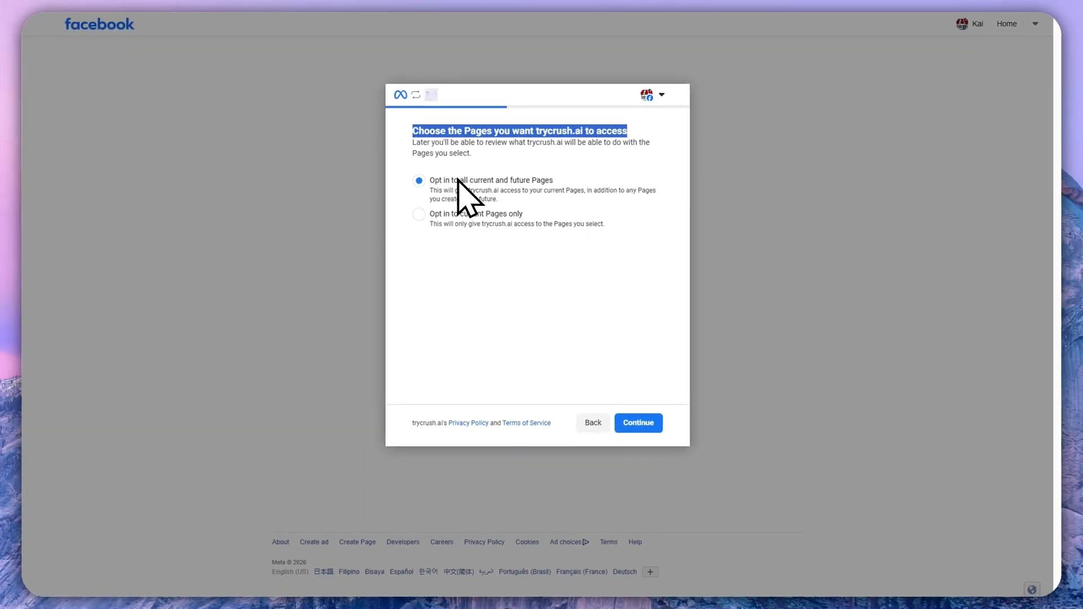
pyautogui.click(624, 424)
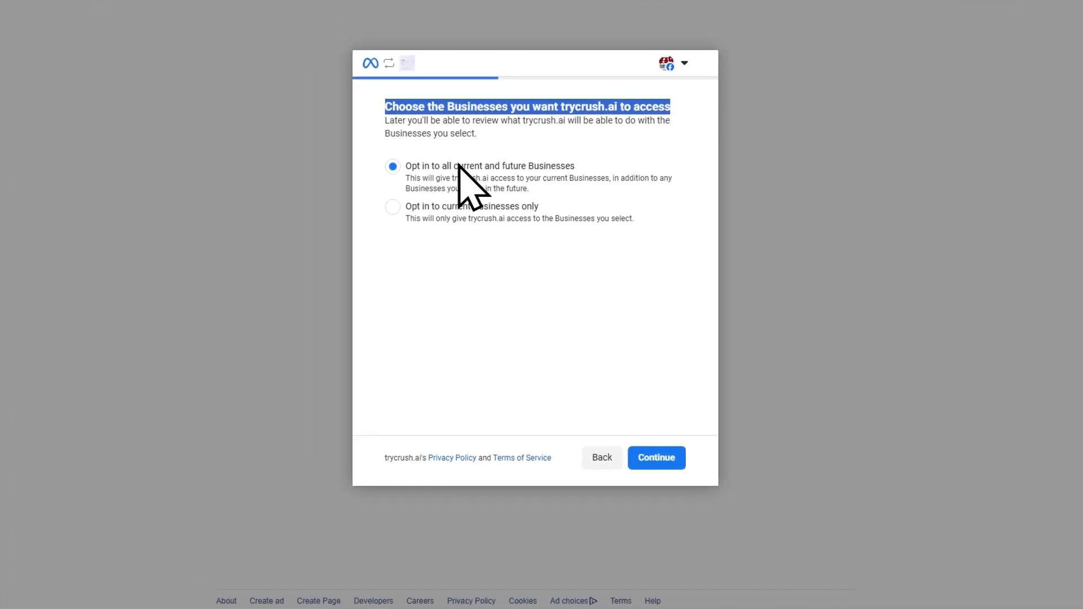
pyautogui.click(641, 463)
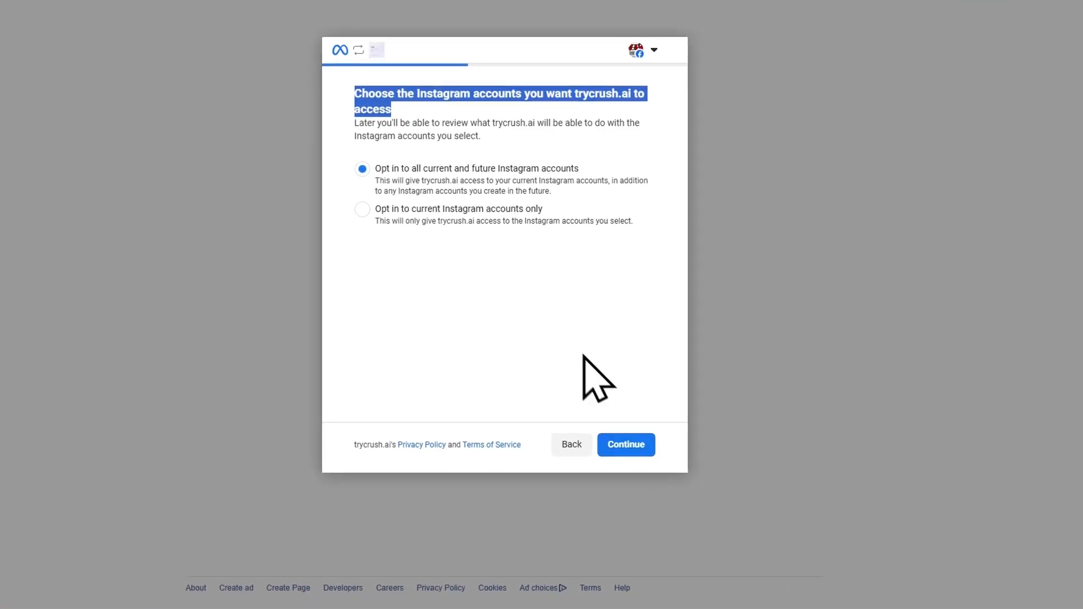
pyautogui.click(630, 450)
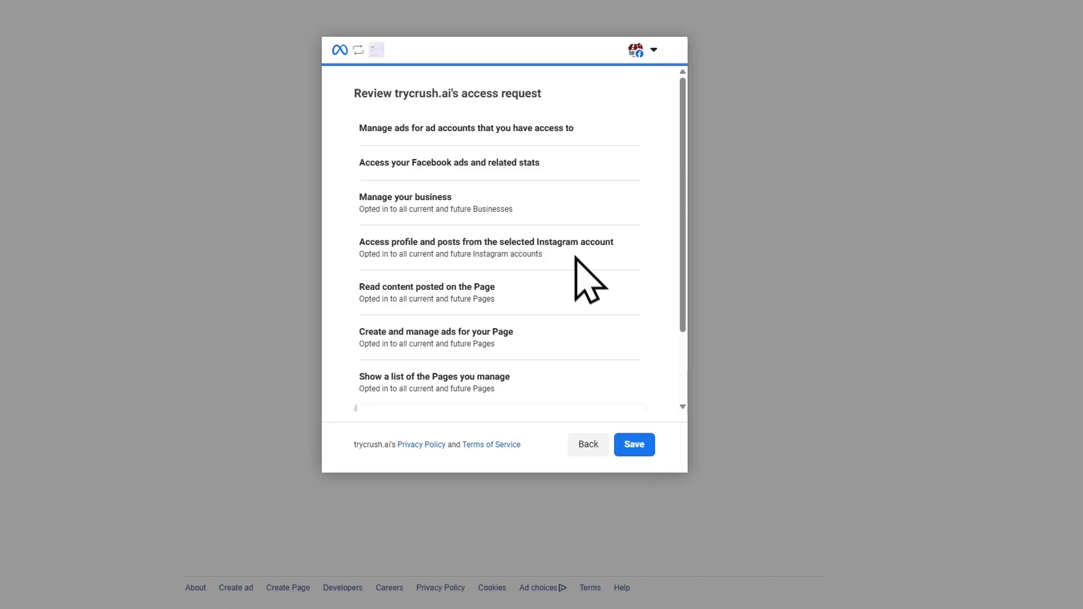
# - Review trycrush.ai's access request, save the permissions and return to the onboarding
pyautogui.moveTo(354, 93); pyautogui.dragTo(542, 95)
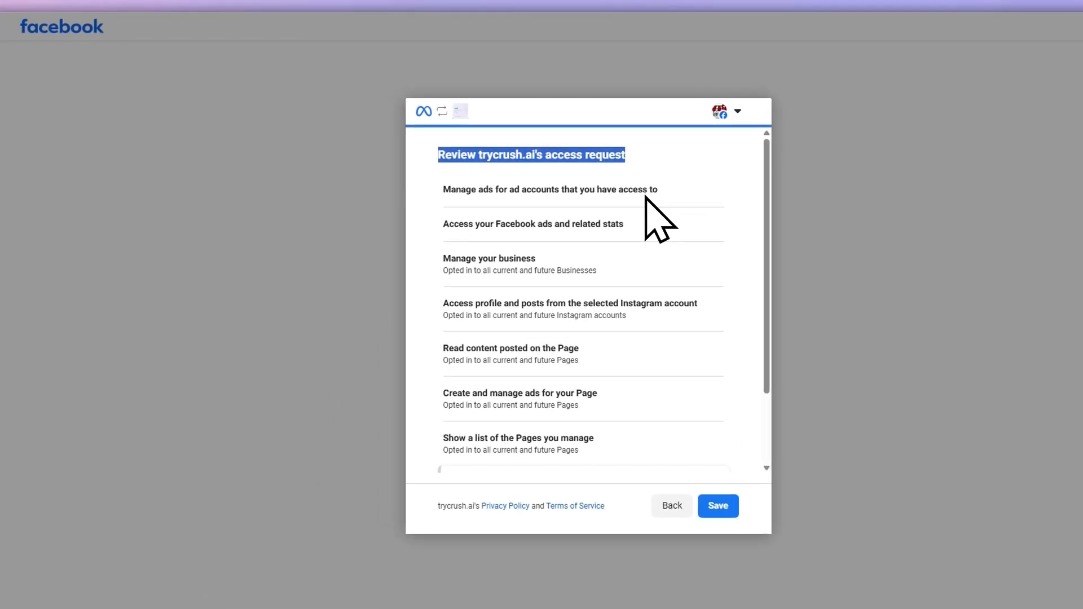
pyautogui.scroll(-2, 640, 218)
pyautogui.scroll(1, 592, 273)
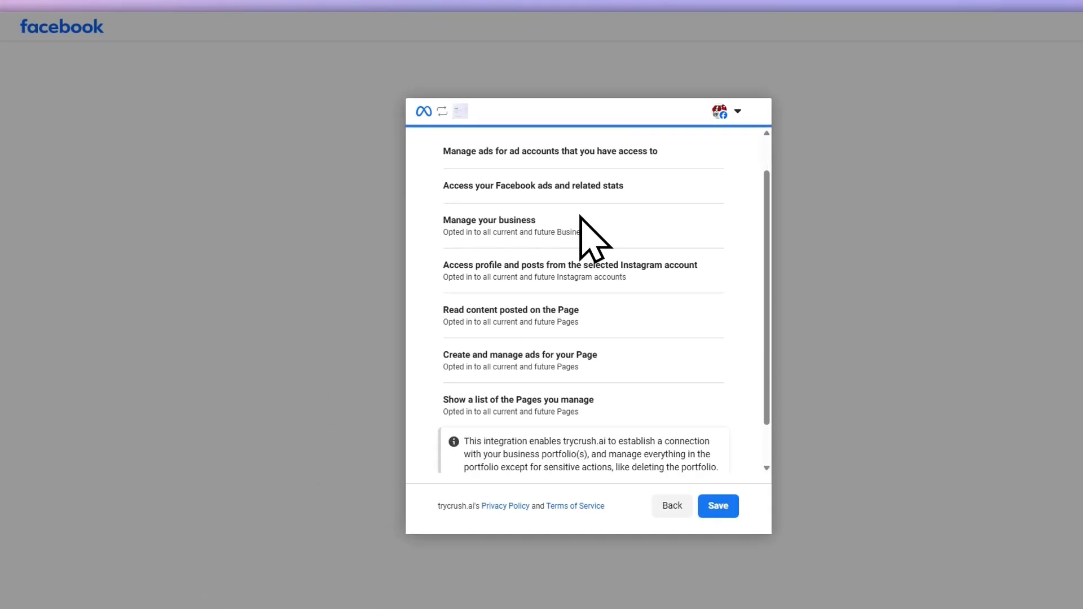
pyautogui.scroll(-1, 587, 237)
pyautogui.click(700, 489)
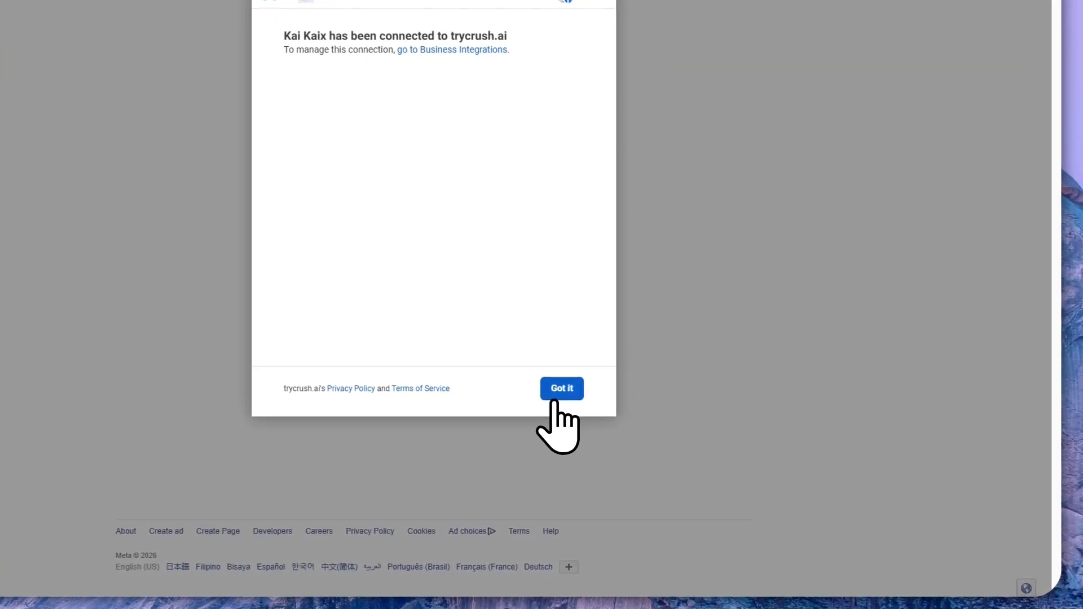
pyautogui.click(560, 389)
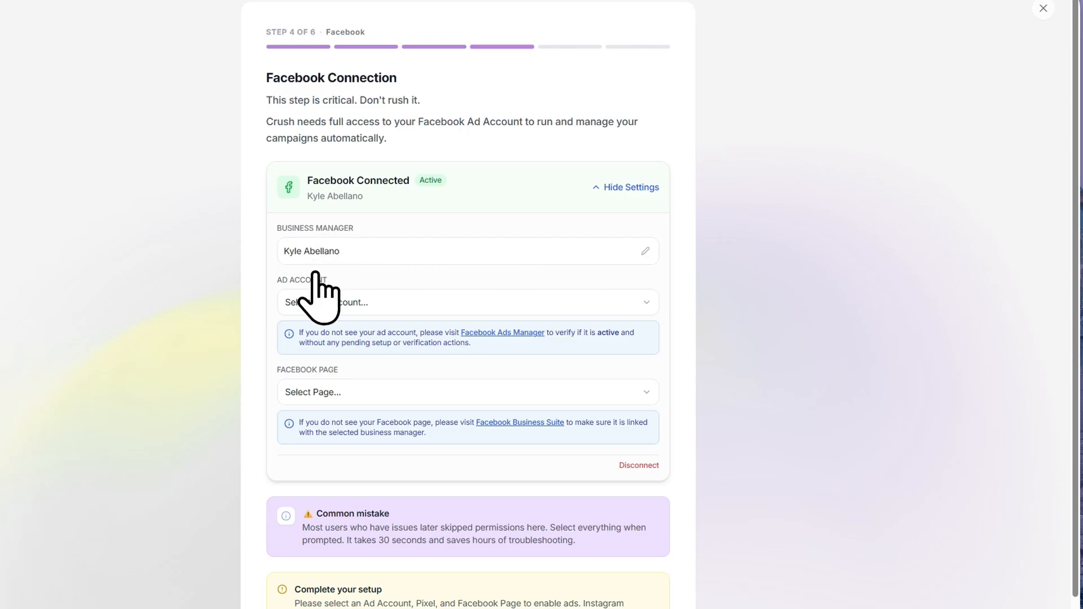
# - Choose sample ad acc (USD), Sample tutorial page and sample pixel for the Facebook connection, and proceed to the campaign strategy
pyautogui.click(317, 302)
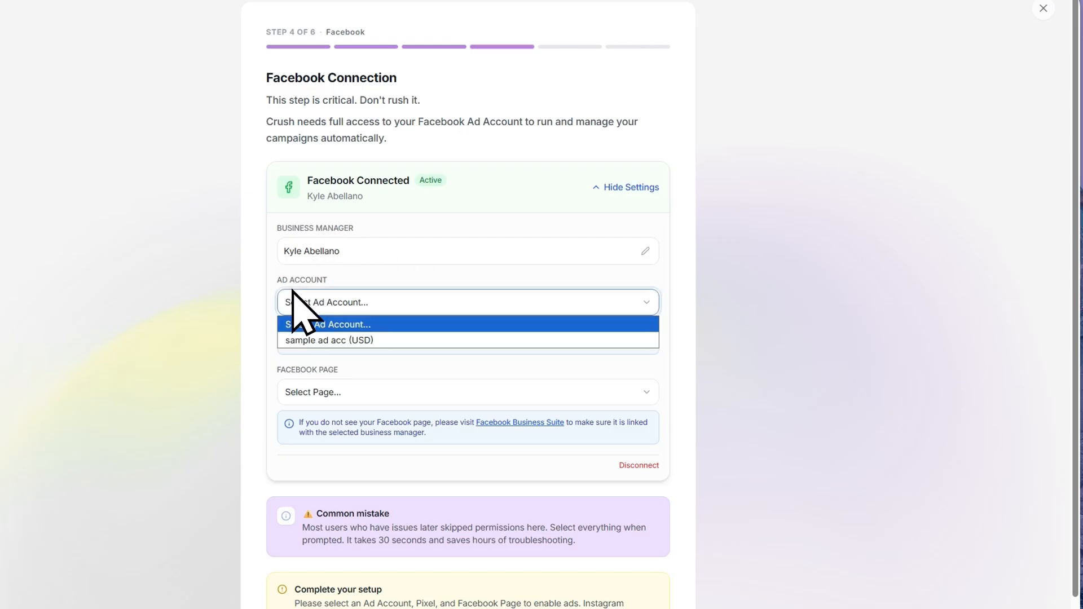
pyautogui.click(305, 337)
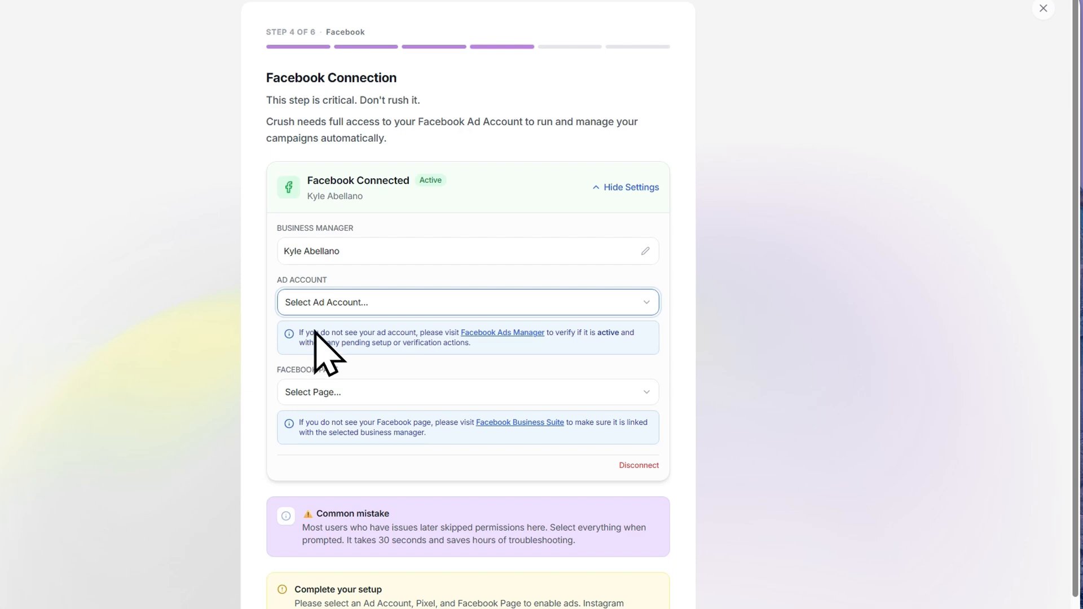
pyautogui.scroll(-1, 353, 372)
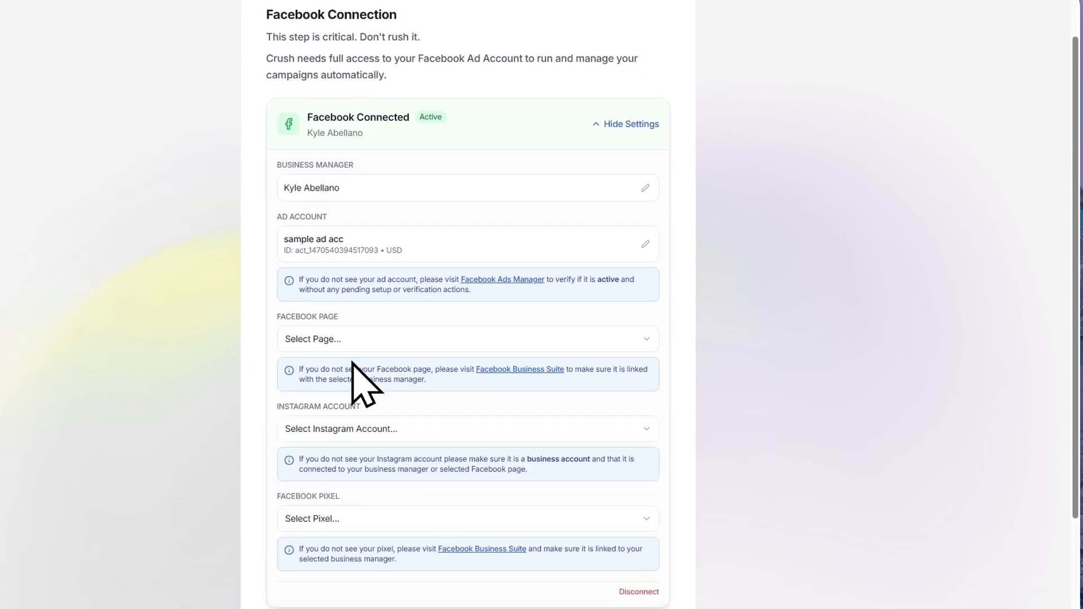
pyautogui.click(360, 340)
pyautogui.click(346, 378)
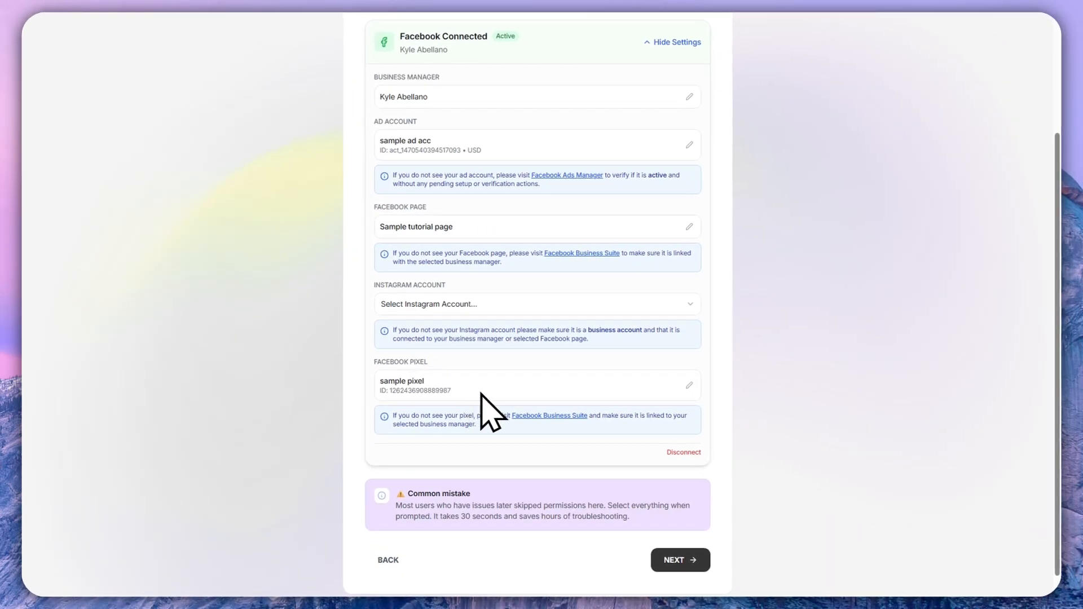
pyautogui.scroll(-1, 496, 359)
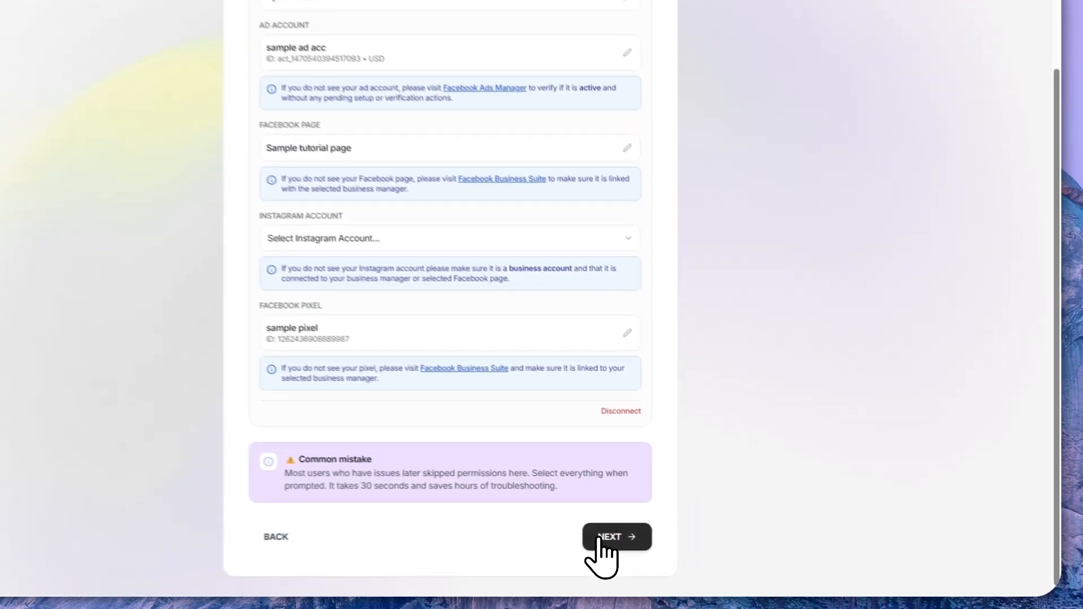
pyautogui.click(666, 545)
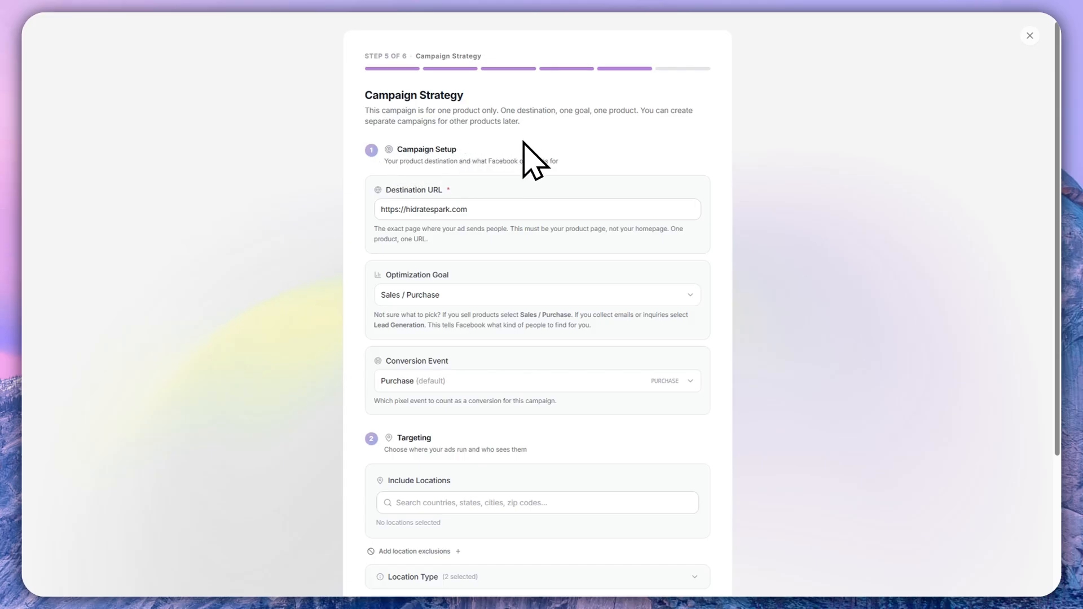
# - Leave full-screen view and load hidratespark.com in the browser tab that holds Instagram
pyautogui.click(480, 209)
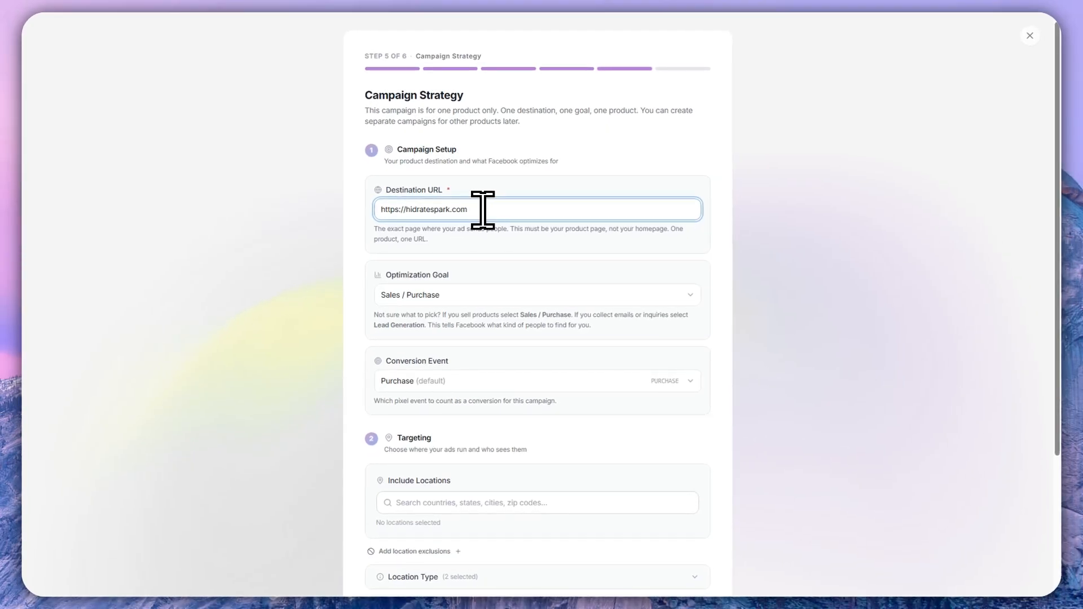
pyautogui.press('F11')
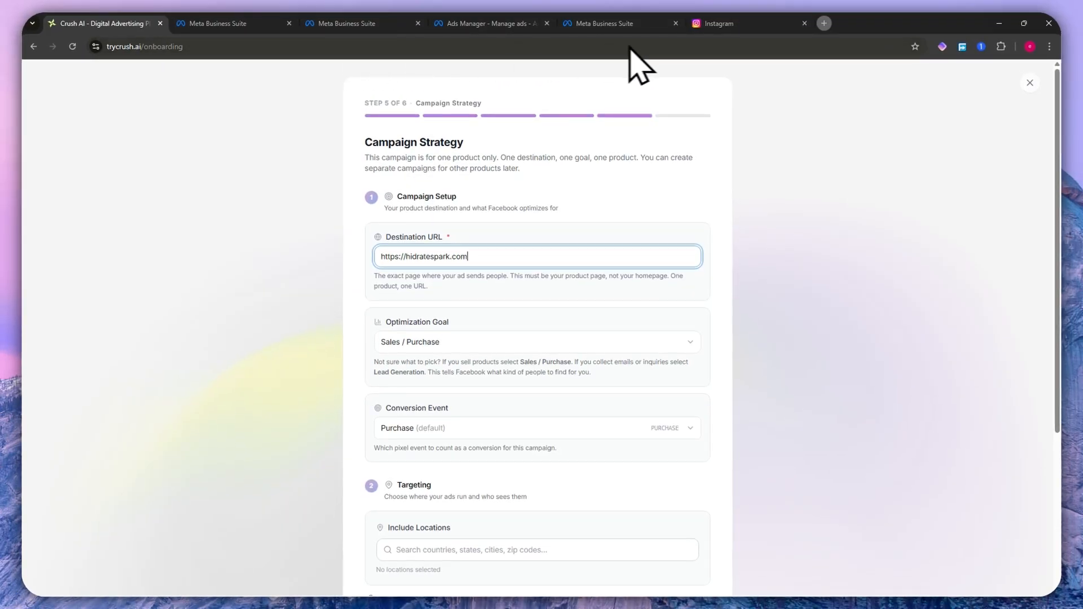
pyautogui.click(762, 28)
pyautogui.click(460, 46)
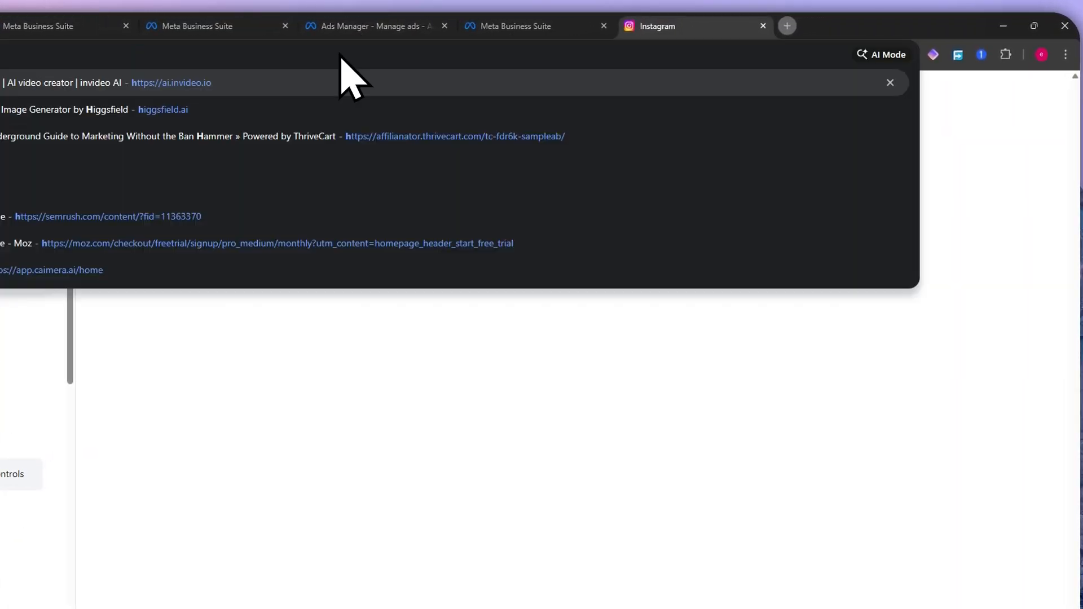
pyautogui.write('h')
pyautogui.write('idrate')
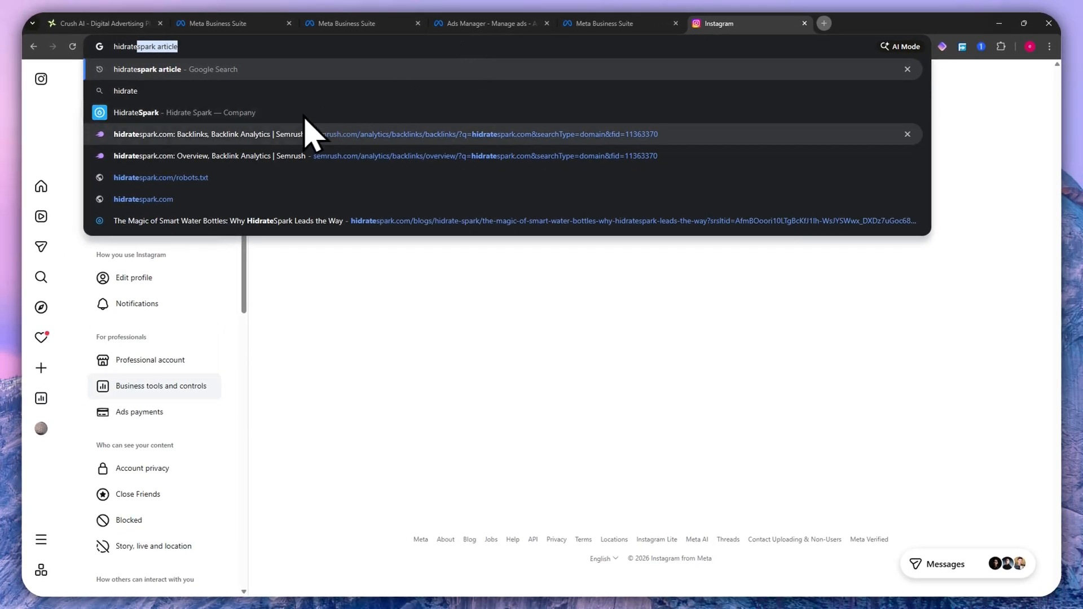
pyautogui.write('s')
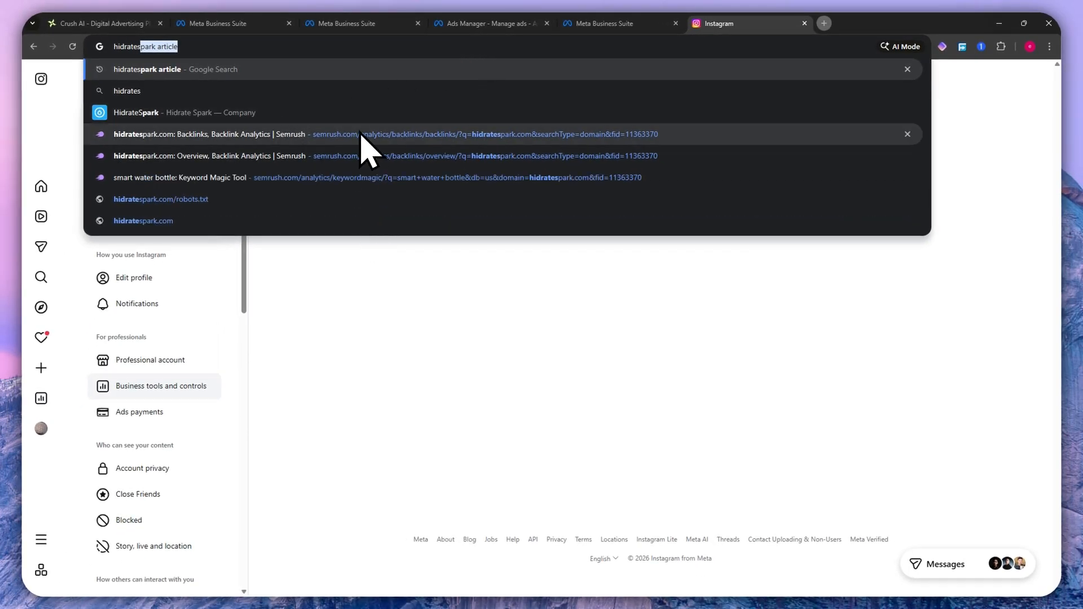
pyautogui.write('park.com')
pyautogui.press('Return')
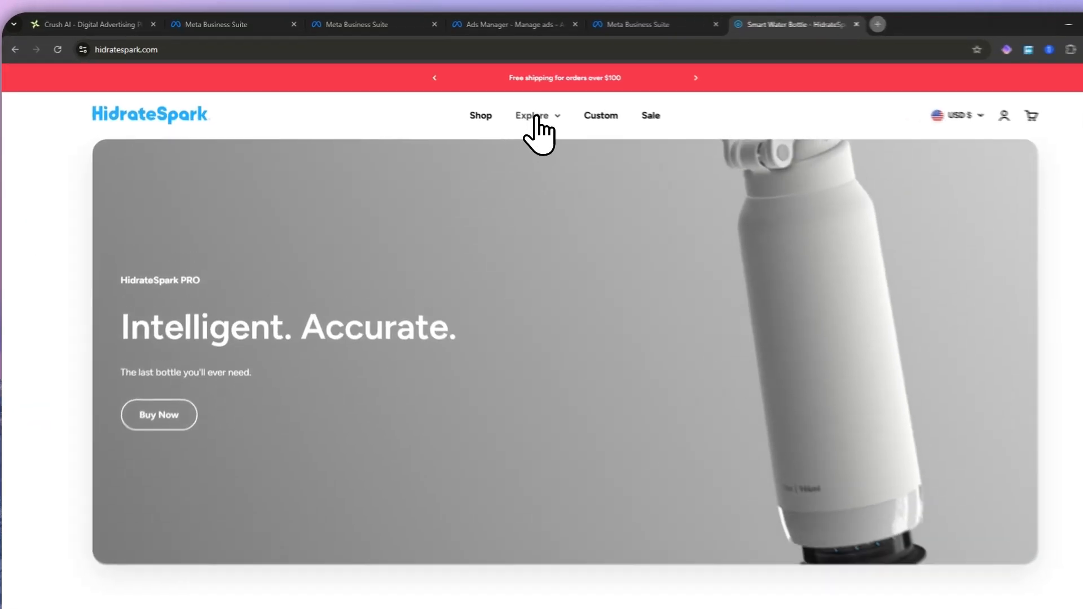
# - Browse the shop's PRO 2 collection and open the product page of the 30 oz White / Tumbler
pyautogui.moveTo(509, 110)
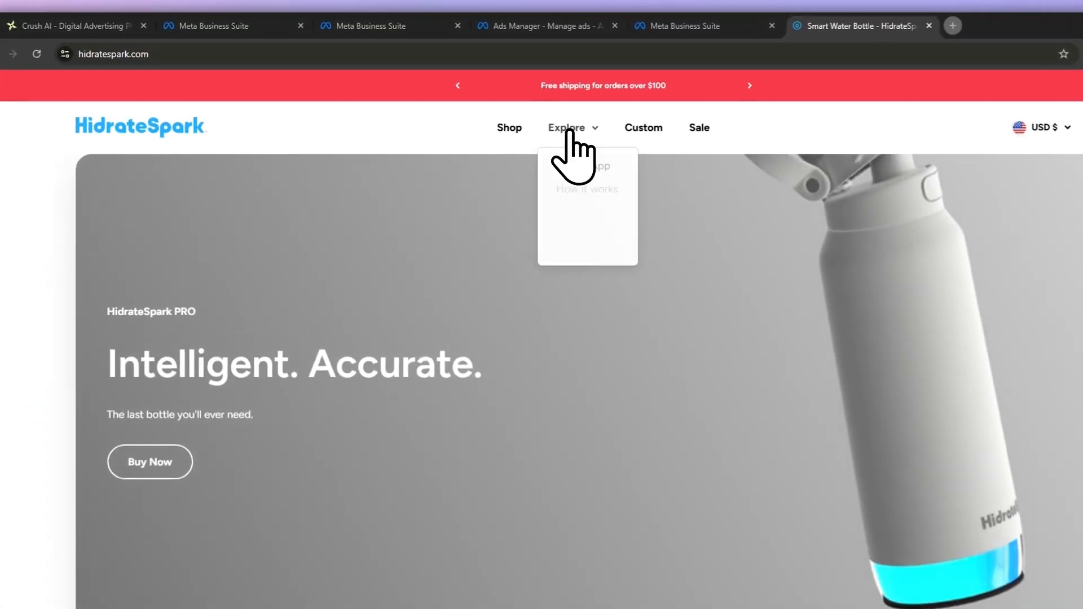
pyautogui.click(510, 128)
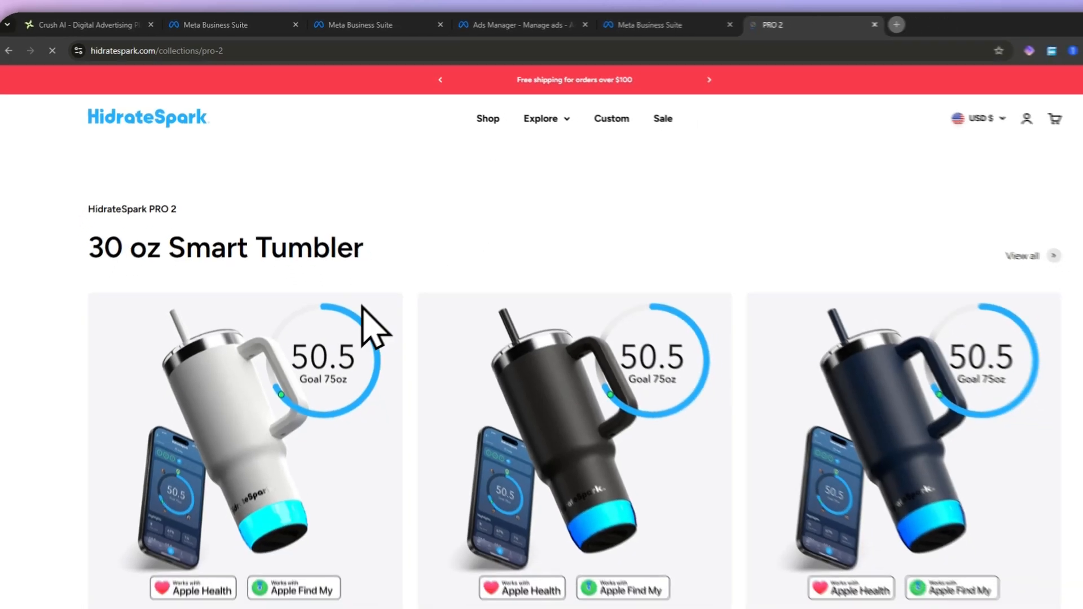
pyautogui.scroll(-5, 338, 367)
pyautogui.scroll(2, 313, 395)
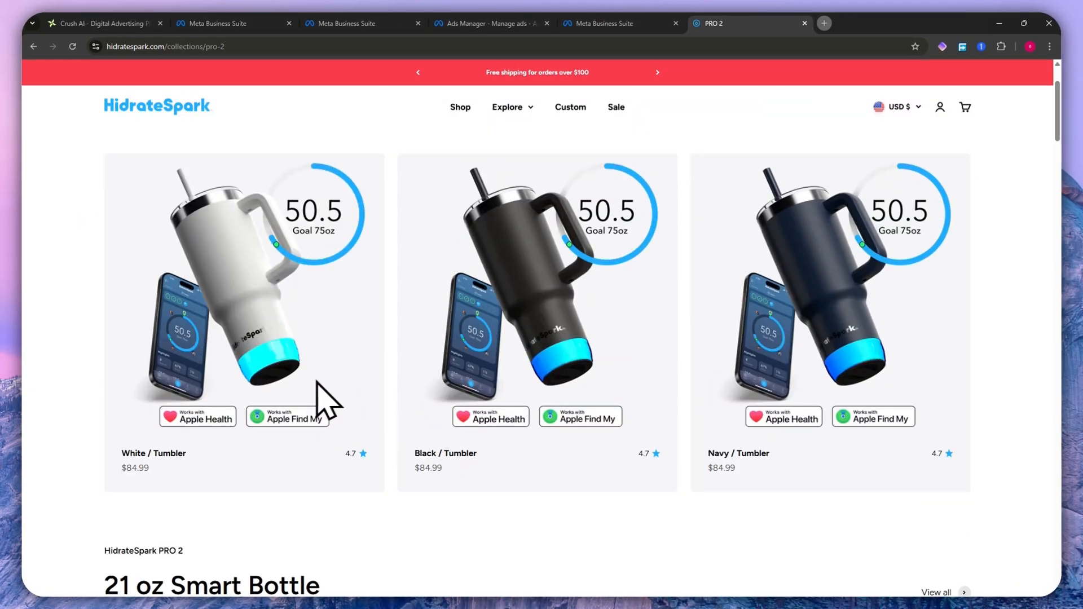
pyautogui.scroll(-5, 282, 443)
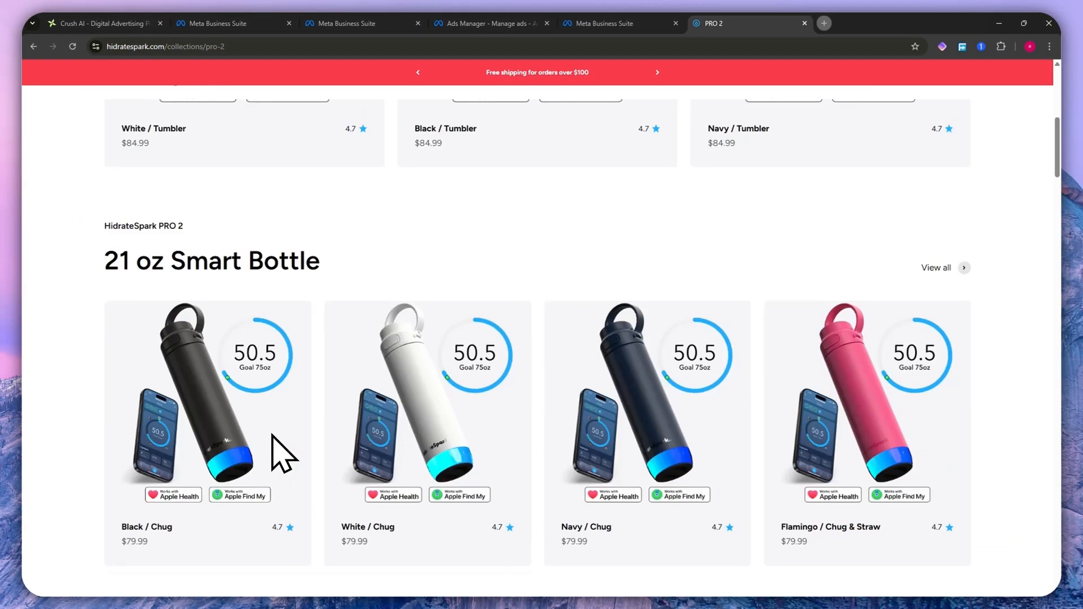
pyautogui.scroll(3, 274, 383)
pyautogui.scroll(3, 305, 265)
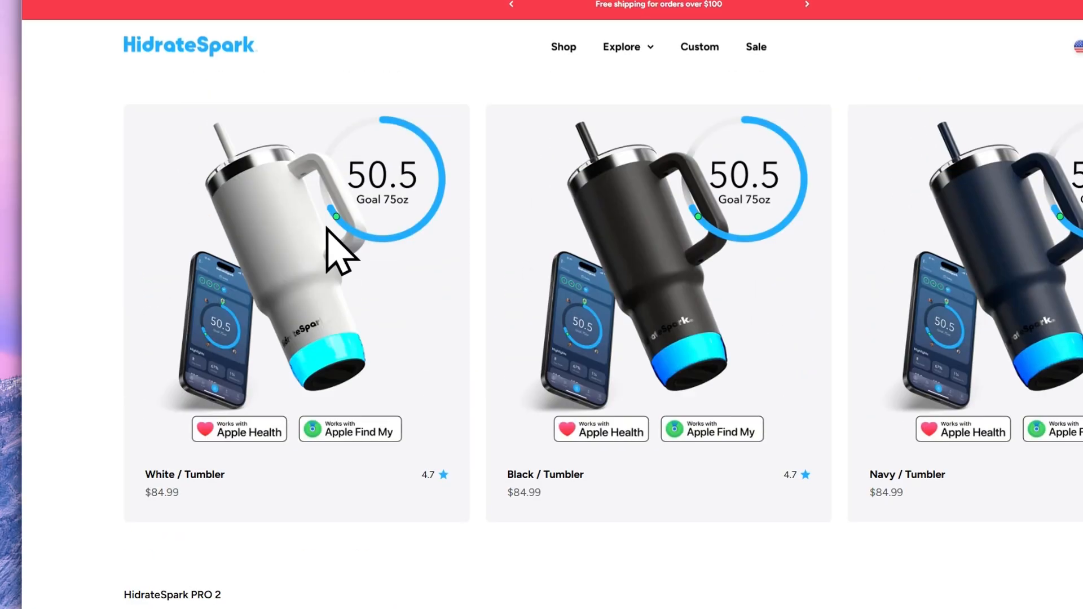
pyautogui.click(419, 468)
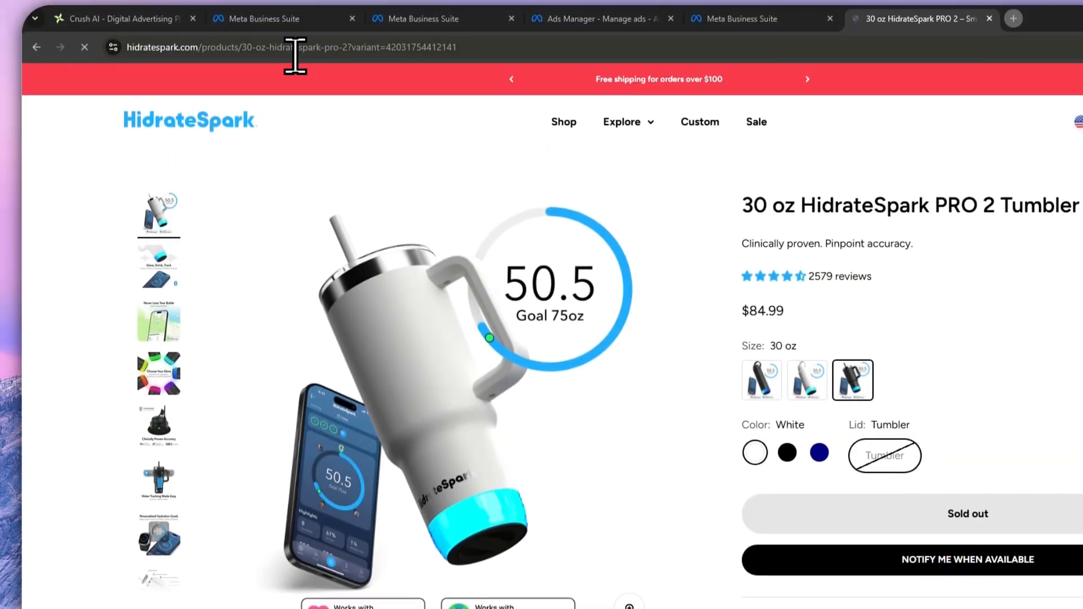
# - Copy the white 30 oz tumbler's product page address and use it to replace the campaign's destination URL in Crush AI
pyautogui.click(277, 54)
pyautogui.hotkey('ctrl', 'c')
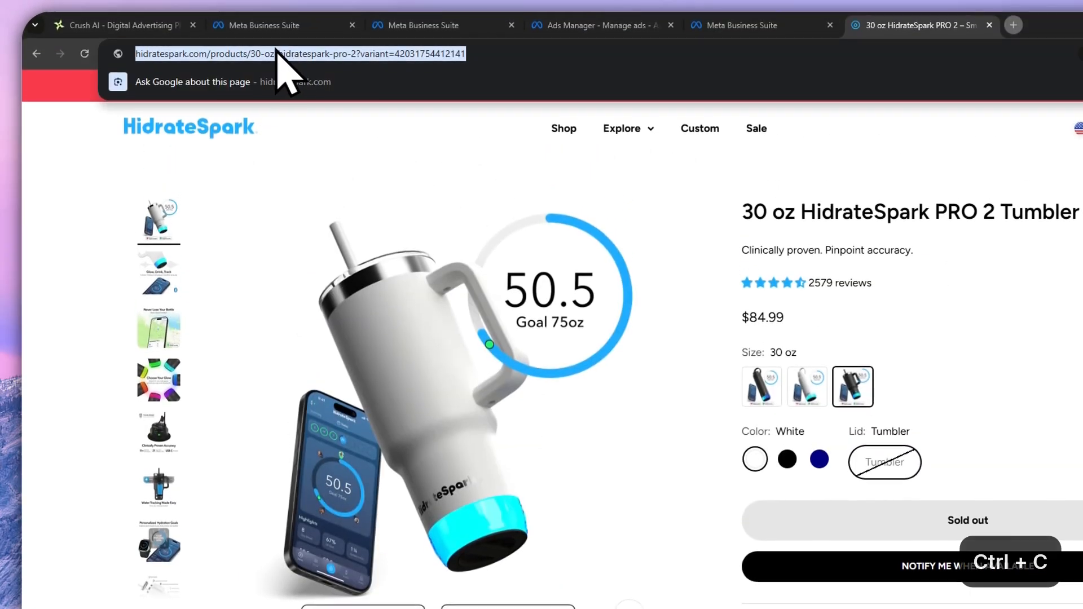
pyautogui.click(129, 26)
pyautogui.tripleClick(529, 313)
pyautogui.hotkey('ctrl', 'v')
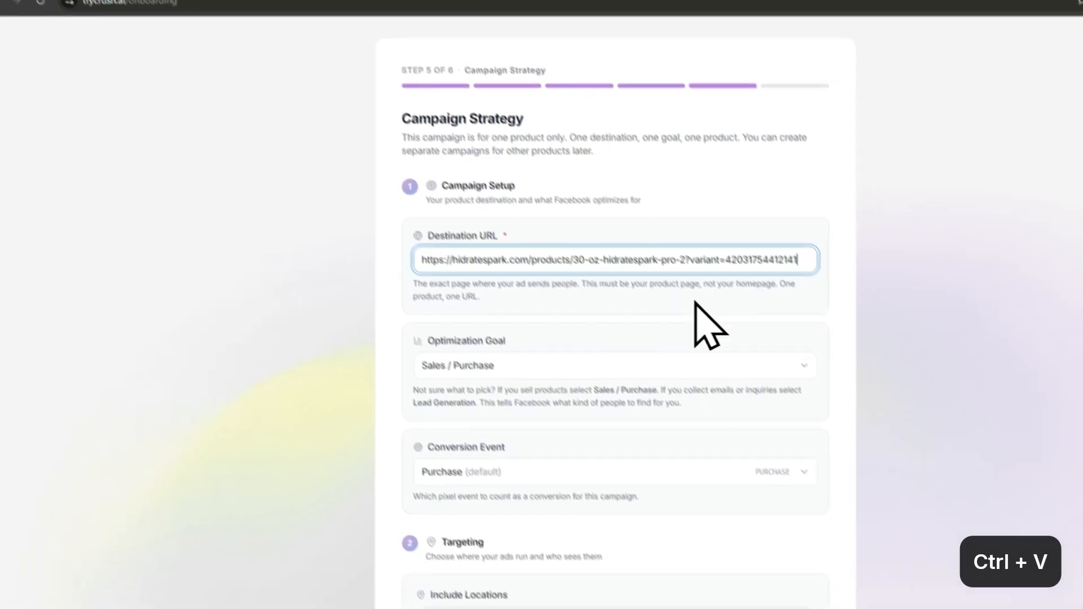
pyautogui.click(780, 362)
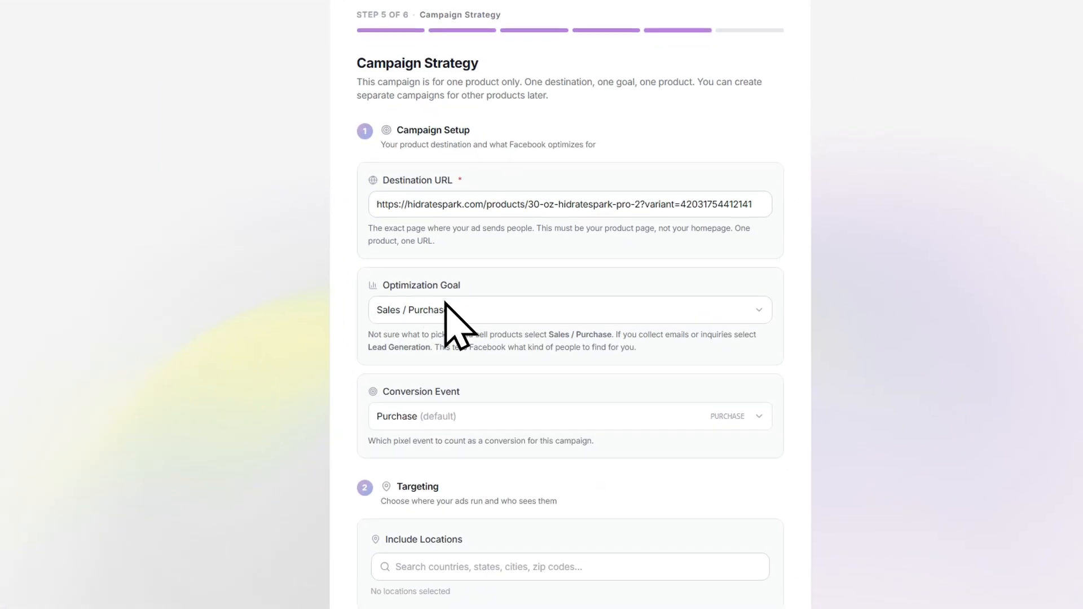
# - Select Sales / Purchase as the optimization goal and Purchase (default) as the conversion event
pyautogui.click(380, 316)
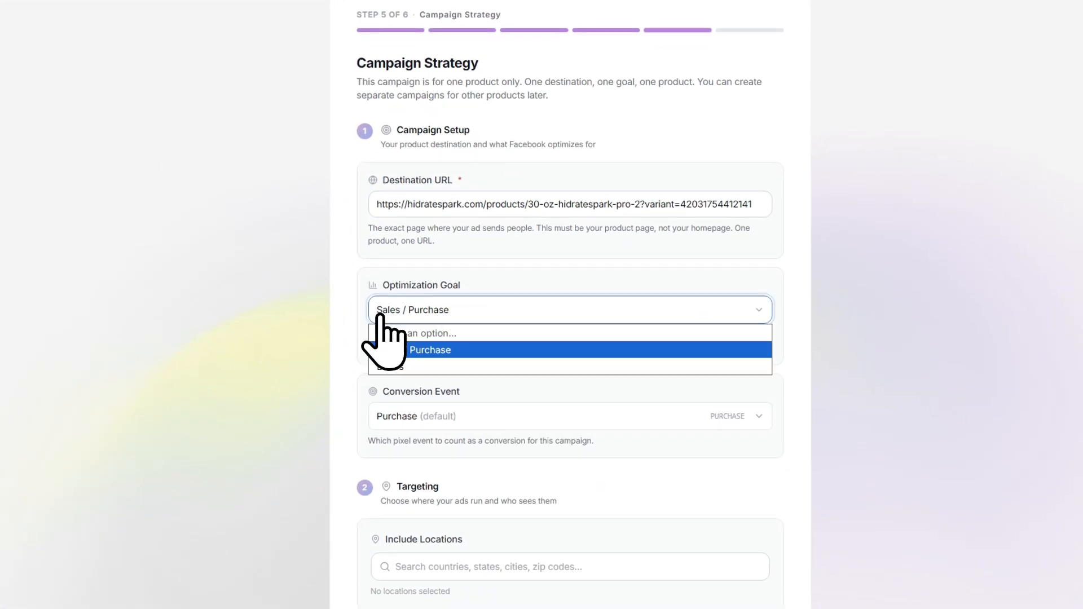
pyautogui.click(436, 351)
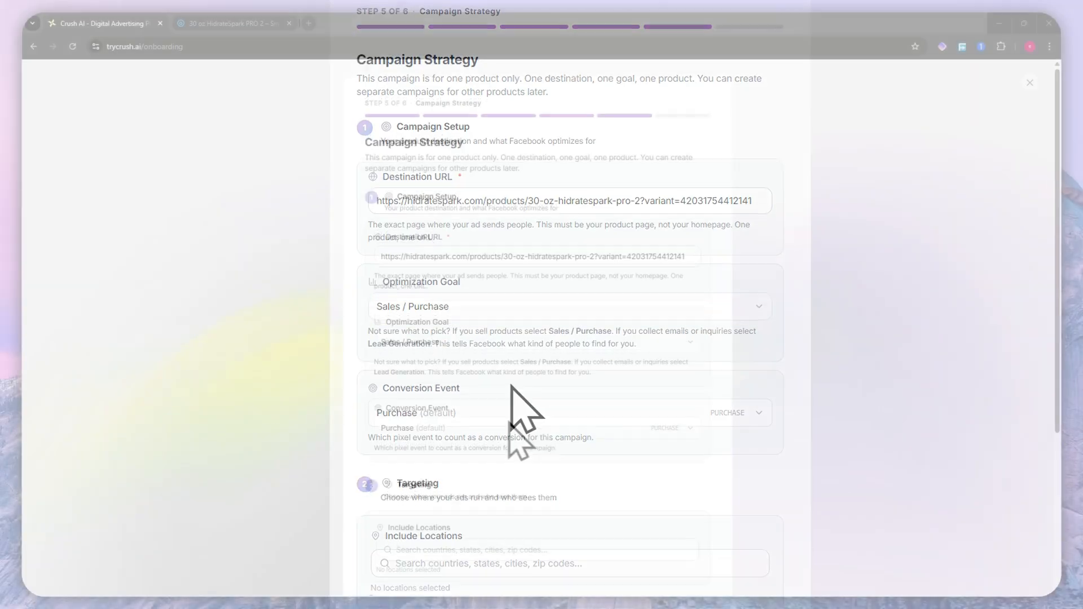
pyautogui.moveTo(385, 392); pyautogui.dragTo(466, 393)
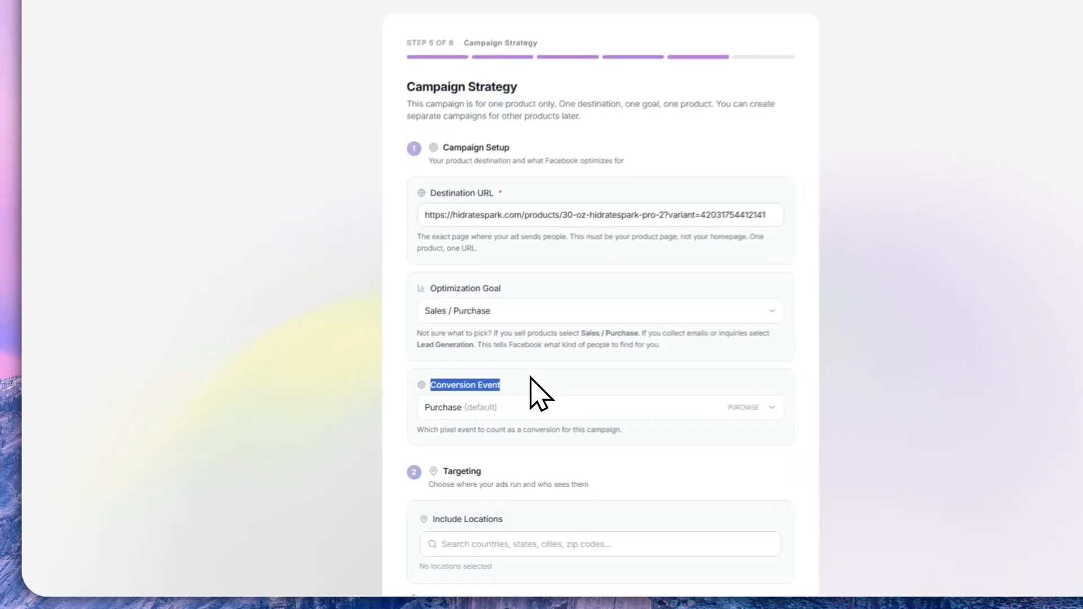
pyautogui.click(429, 428)
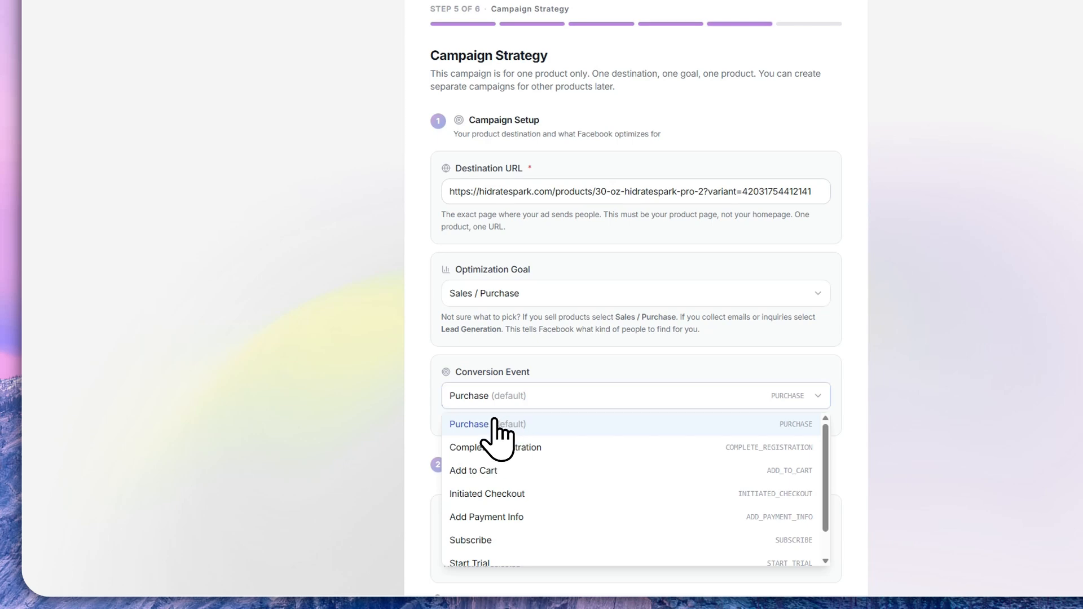
pyautogui.click(494, 424)
pyautogui.scroll(-2, 511, 418)
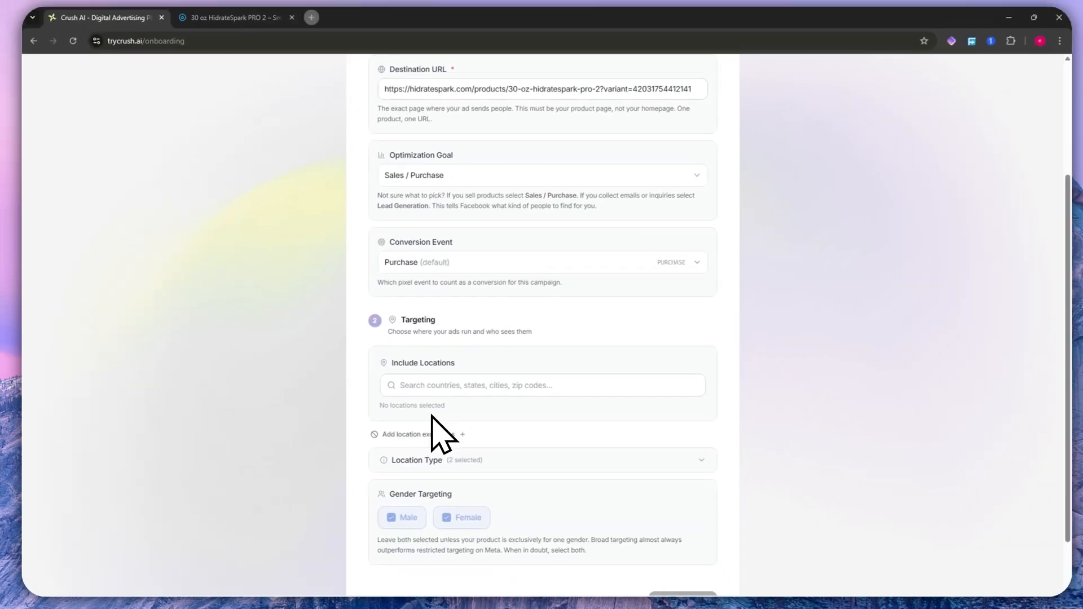
# - Expand the Location Type options in the campaign's Targeting section
pyautogui.scroll(-2, 416, 350)
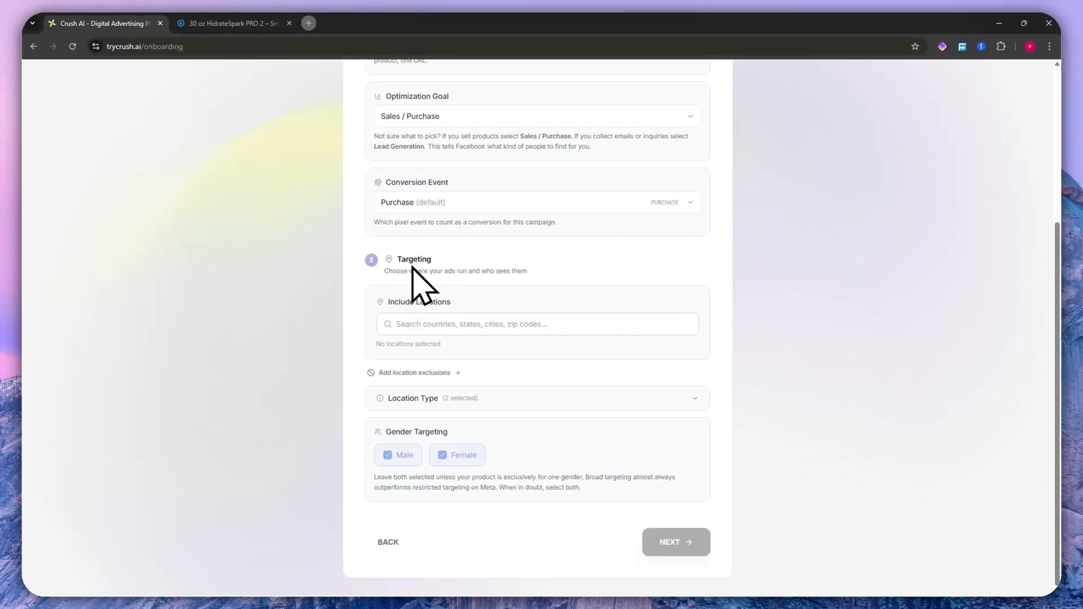
pyautogui.click(571, 324)
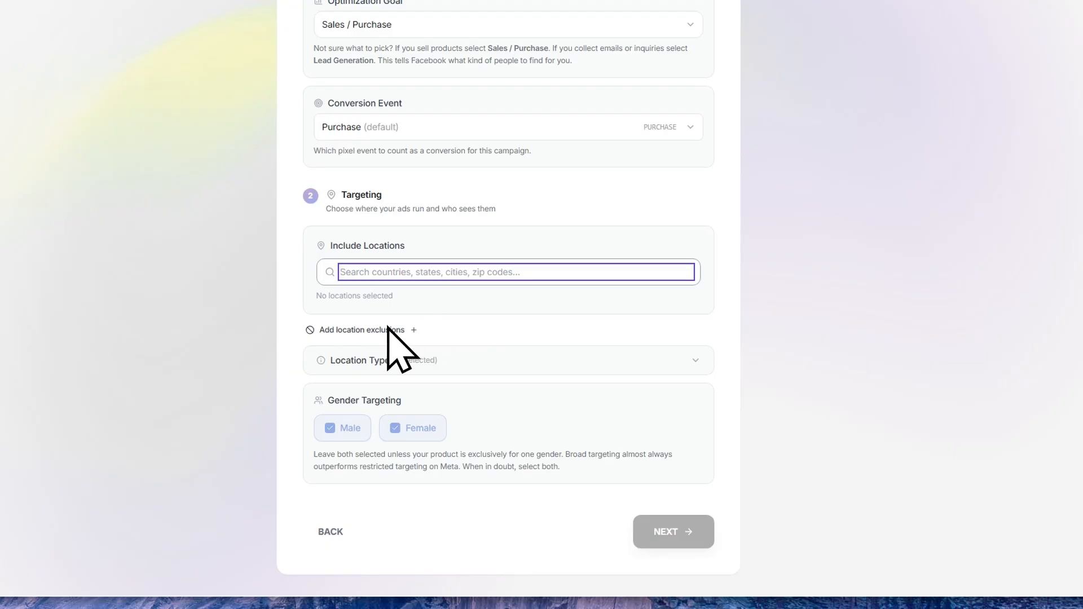
pyautogui.click(687, 367)
pyautogui.scroll(-2, 544, 387)
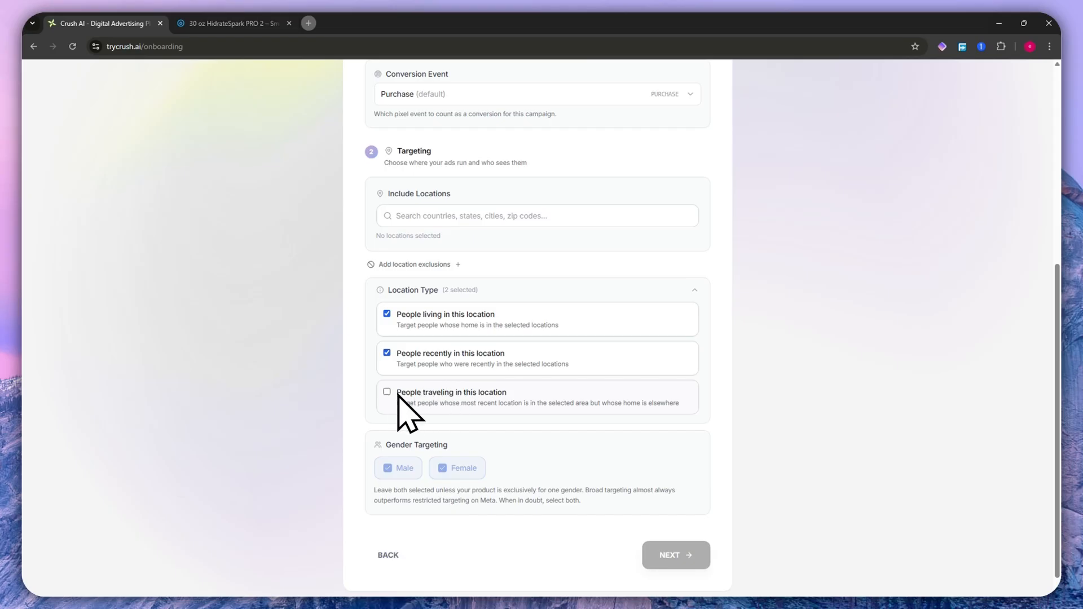
pyautogui.scroll(2, 443, 361)
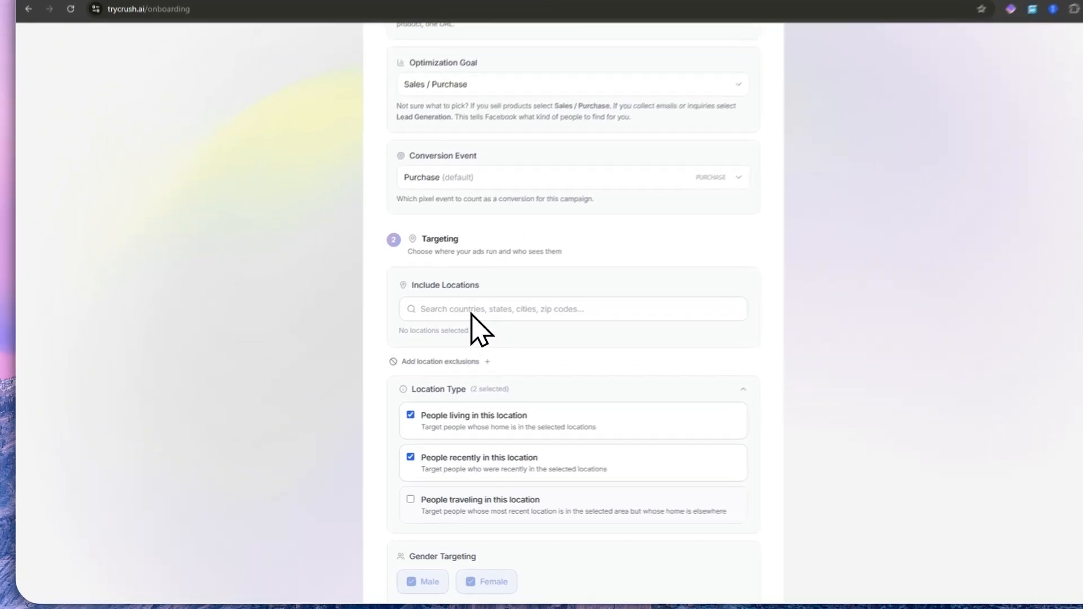
# - Search for United States and add the country to the campaign's included locations
pyautogui.click(498, 268)
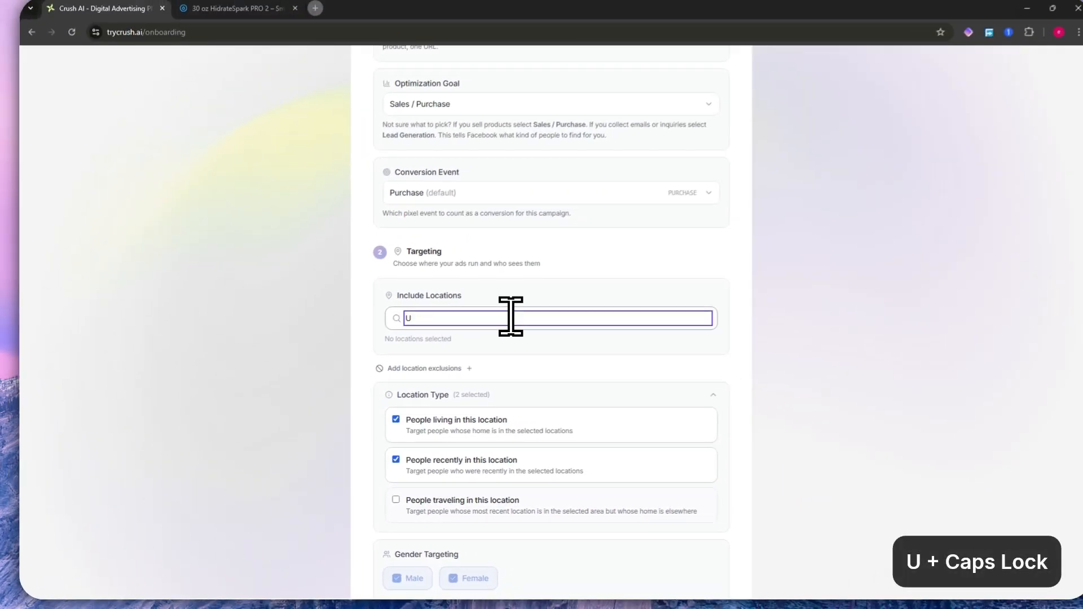
pyautogui.write('nited states')
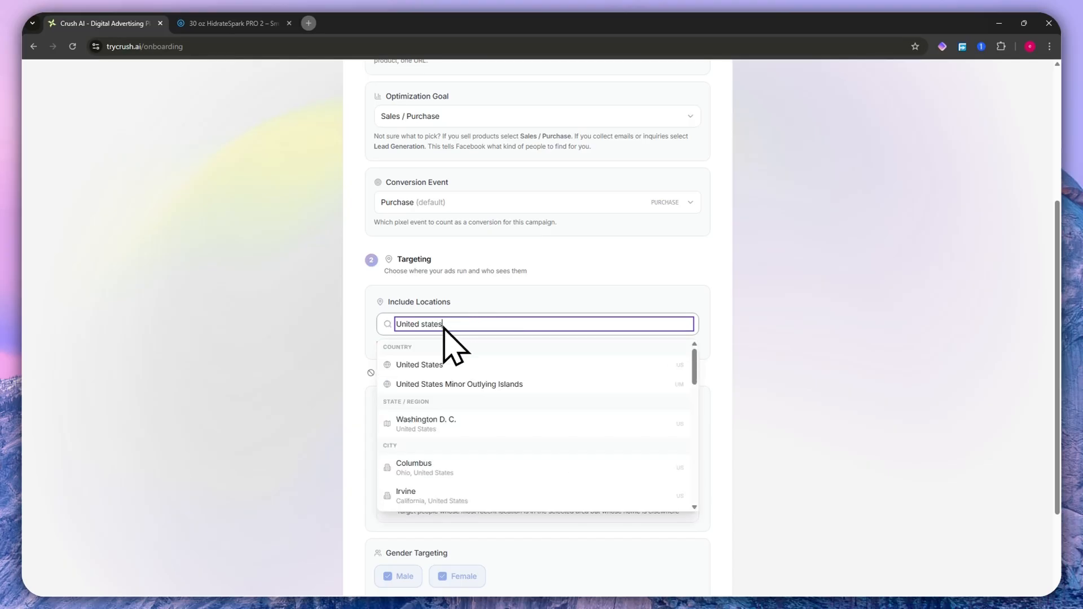
pyautogui.click(417, 365)
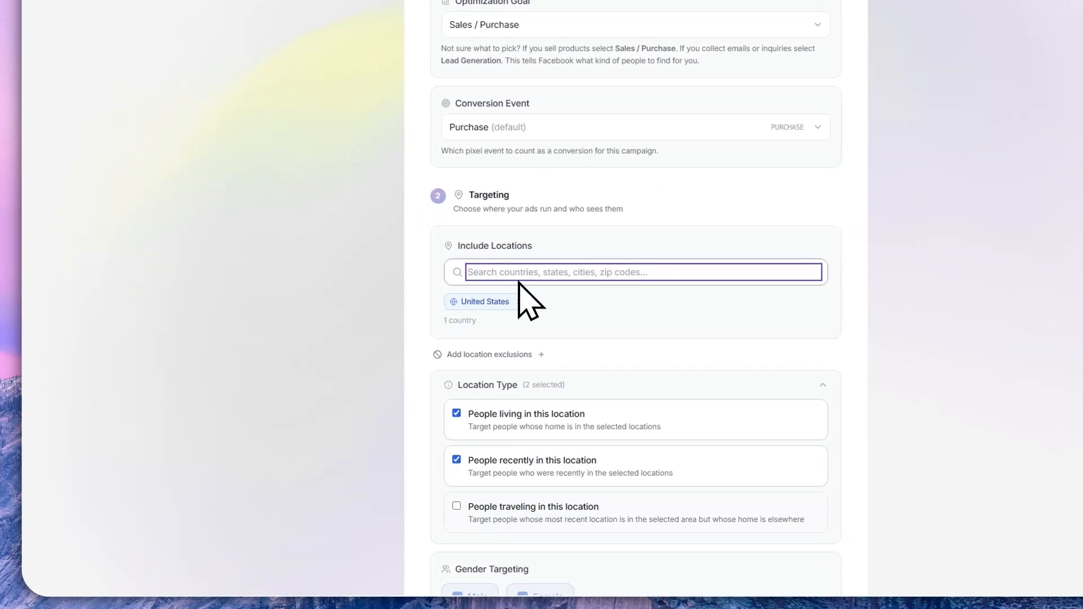
pyautogui.click(551, 302)
pyautogui.scroll(-1, 529, 306)
pyautogui.scroll(-3, 530, 306)
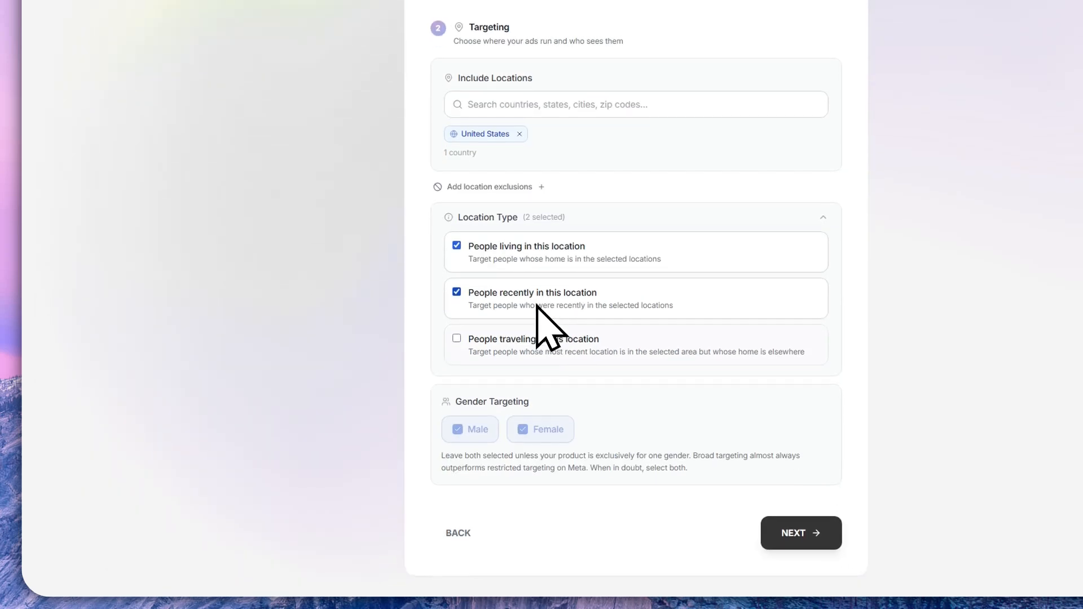
# - Try targeting only Female and only Male, and reselect both genders
pyautogui.moveTo(460, 396); pyautogui.dragTo(528, 396)
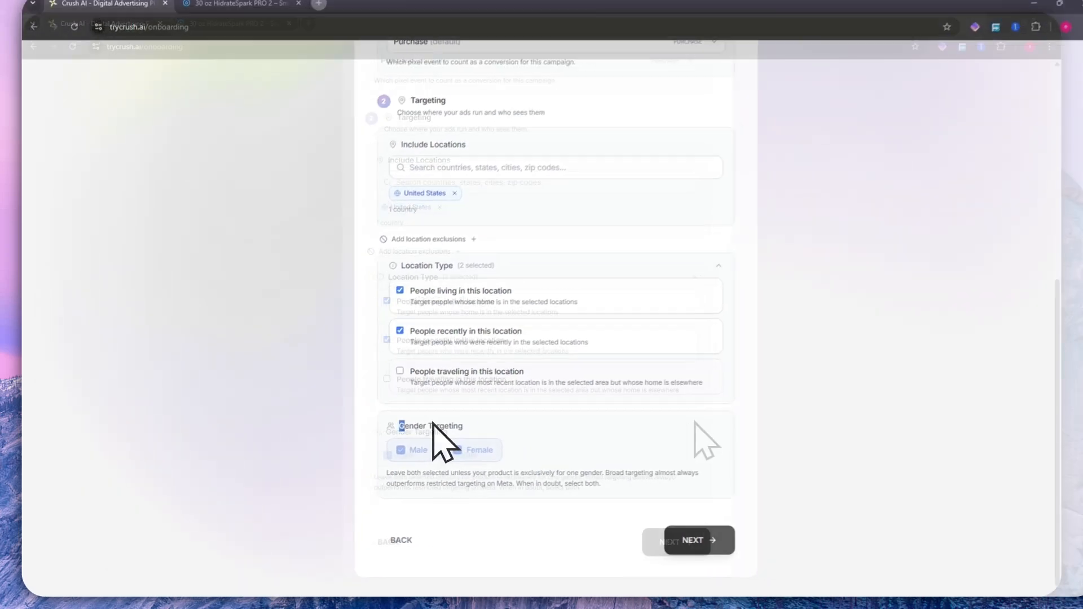
pyautogui.click(363, 451)
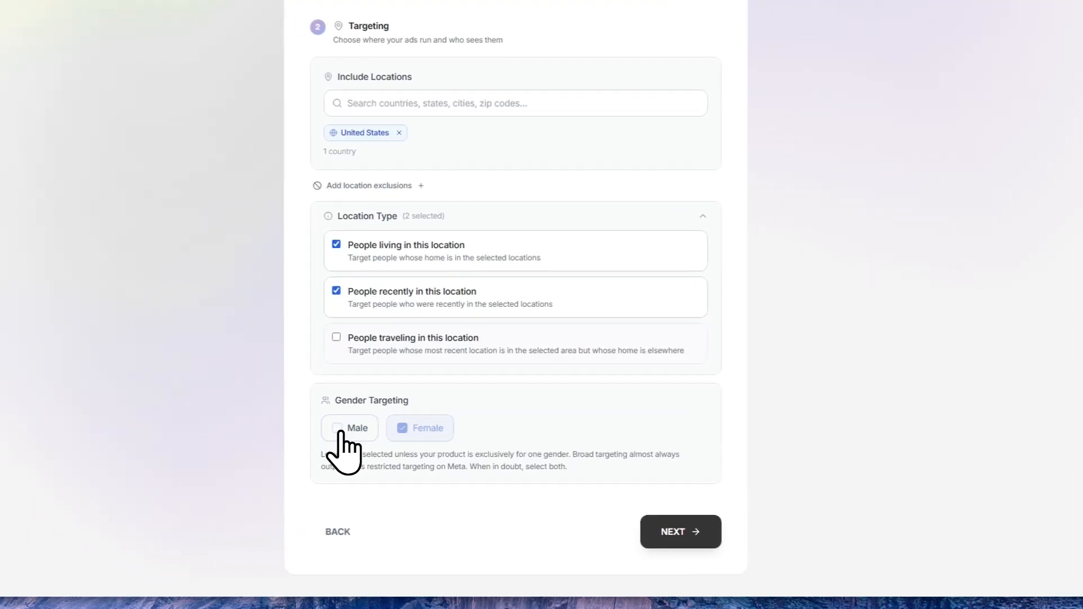
pyautogui.click(411, 430)
pyautogui.click(367, 428)
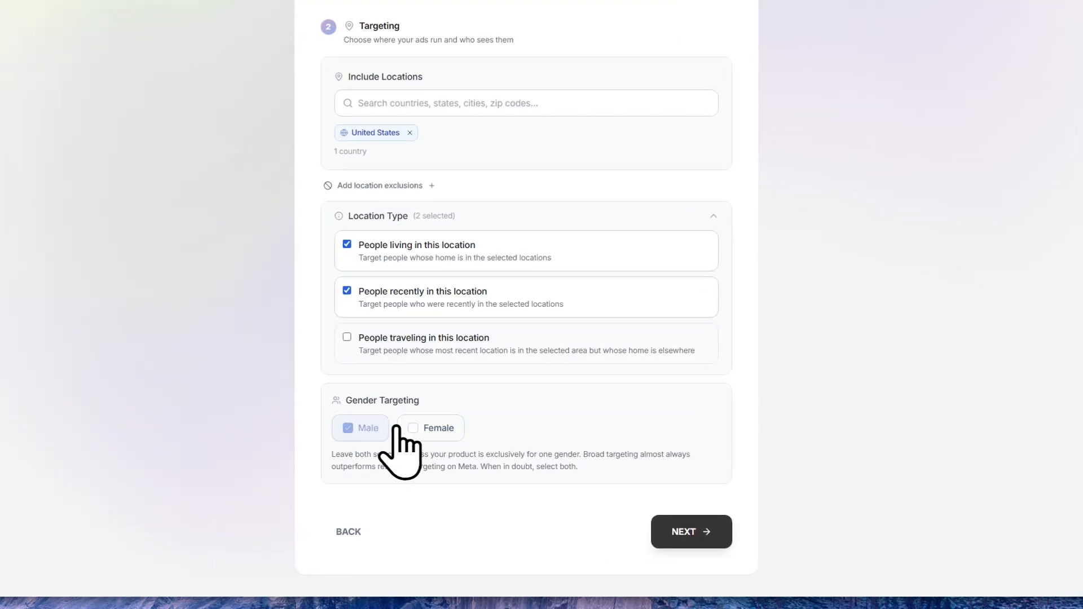
pyautogui.click(413, 429)
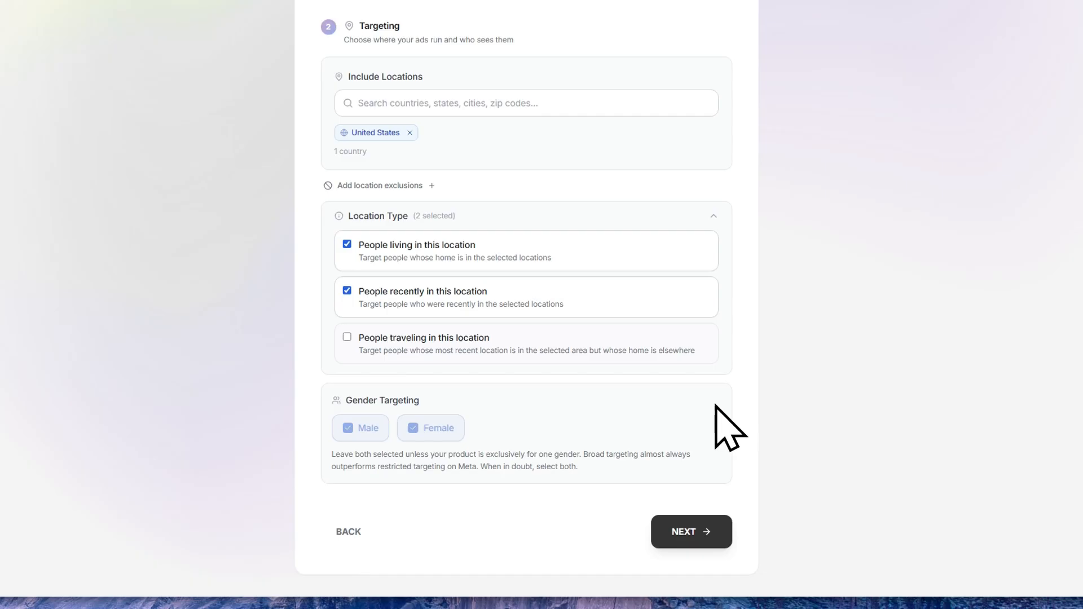
# - Accept the targeting settings and continue to the Budget & Tracking step
pyautogui.scroll(4, 508, 363)
pyautogui.scroll(-5, 525, 394)
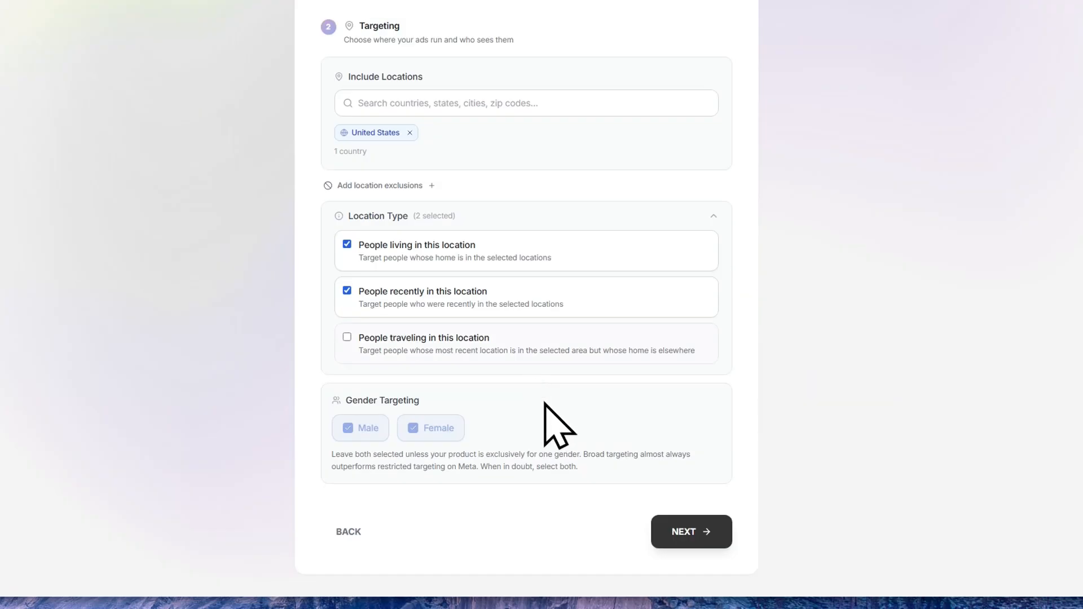
pyautogui.click(679, 536)
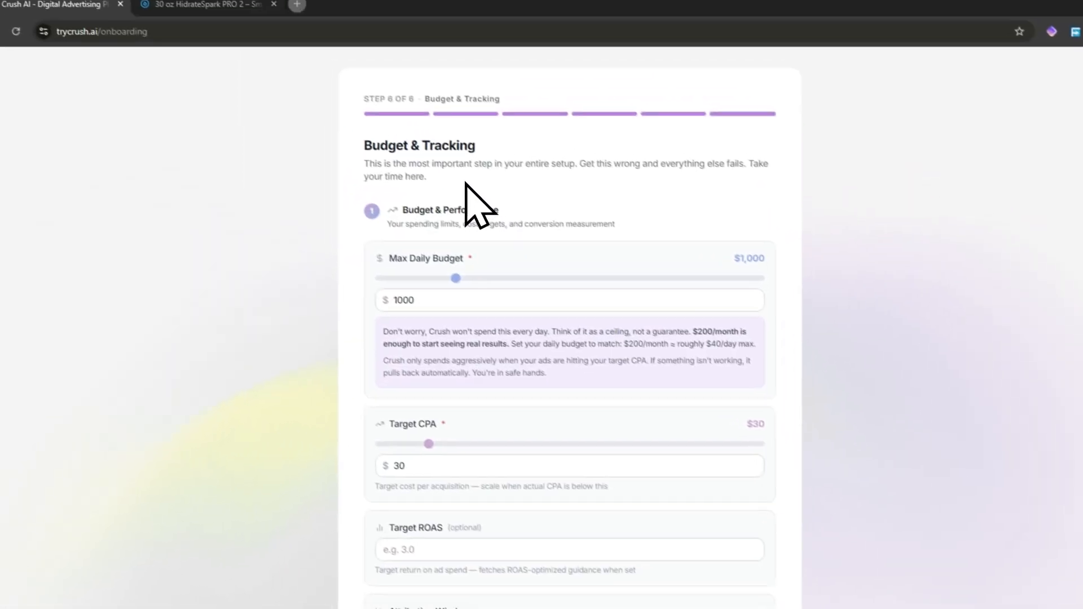
# - Read the Budget & Performance section and the notes on how the max daily budget is spent
pyautogui.moveTo(372, 146); pyautogui.dragTo(480, 145)
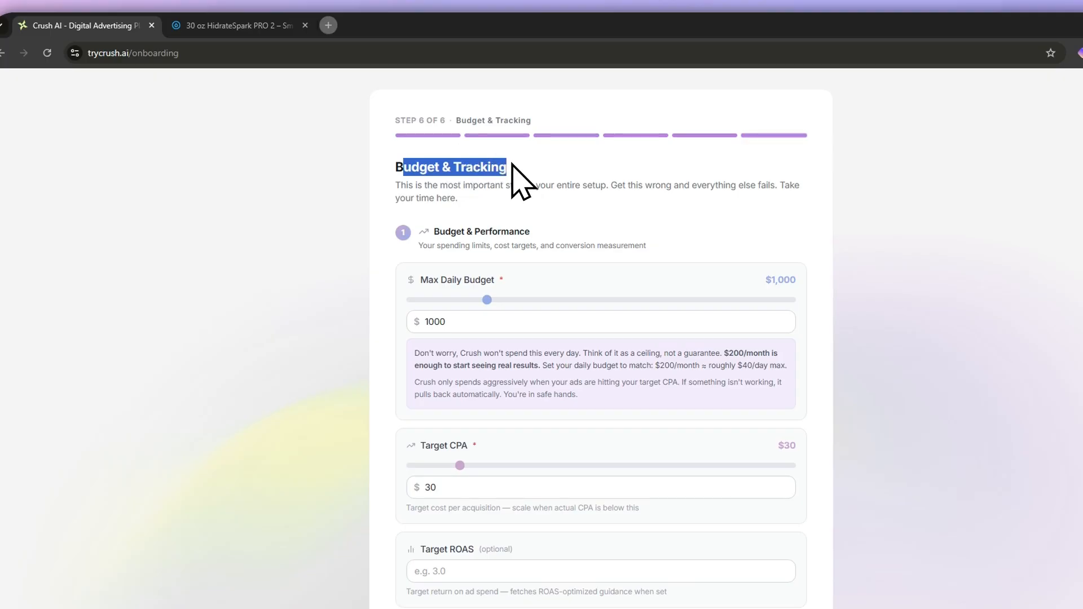
pyautogui.moveTo(414, 185); pyautogui.dragTo(526, 187)
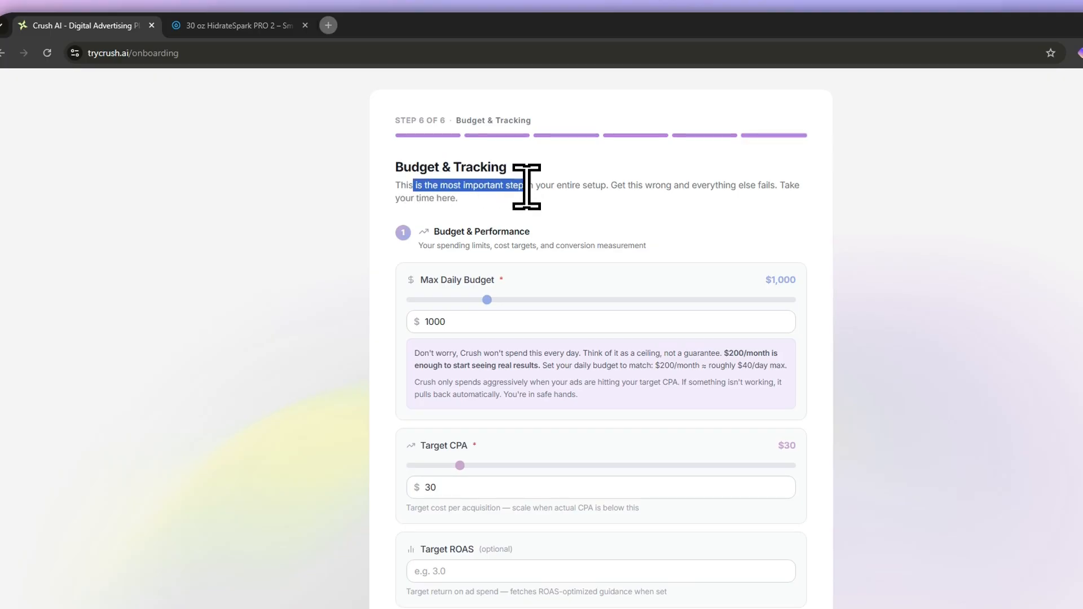
pyautogui.click(535, 282)
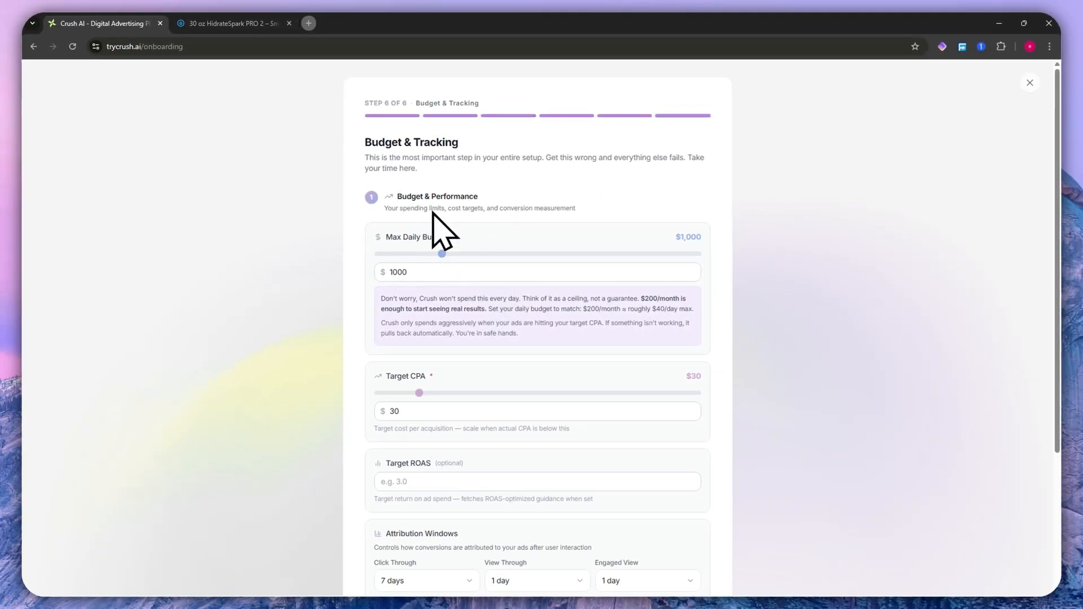
pyautogui.moveTo(398, 197); pyautogui.dragTo(493, 198)
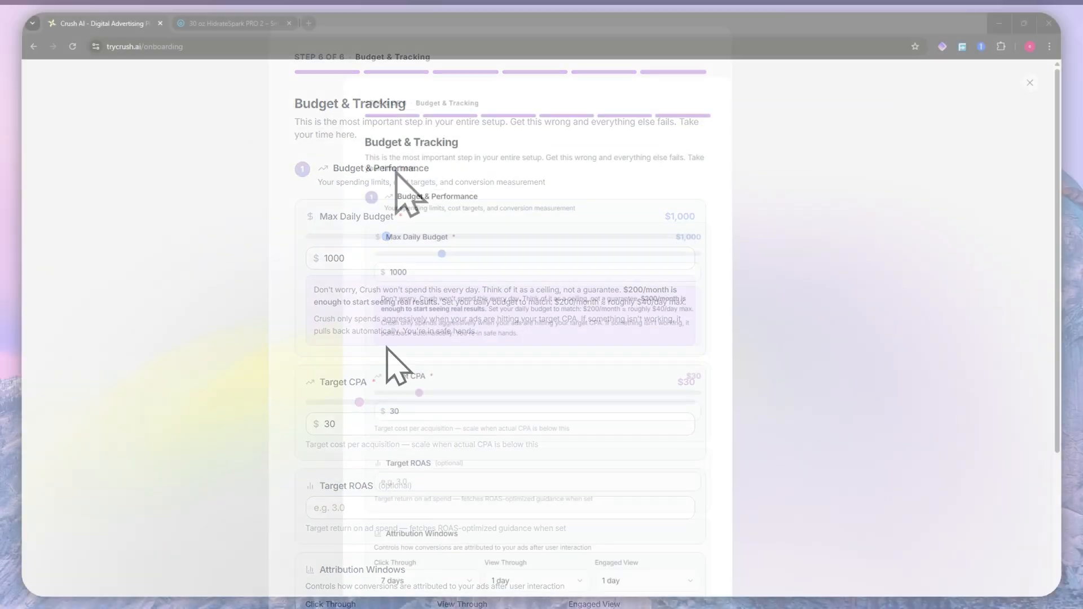
pyautogui.moveTo(386, 237); pyautogui.dragTo(445, 241)
pyautogui.click(528, 280)
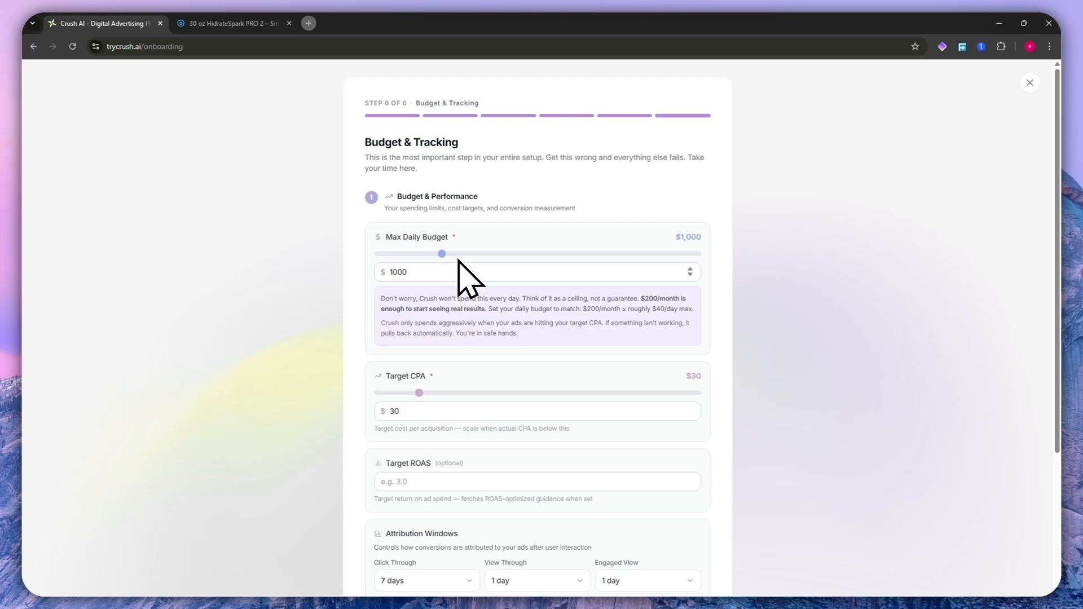
pyautogui.moveTo(421, 300); pyautogui.dragTo(541, 312)
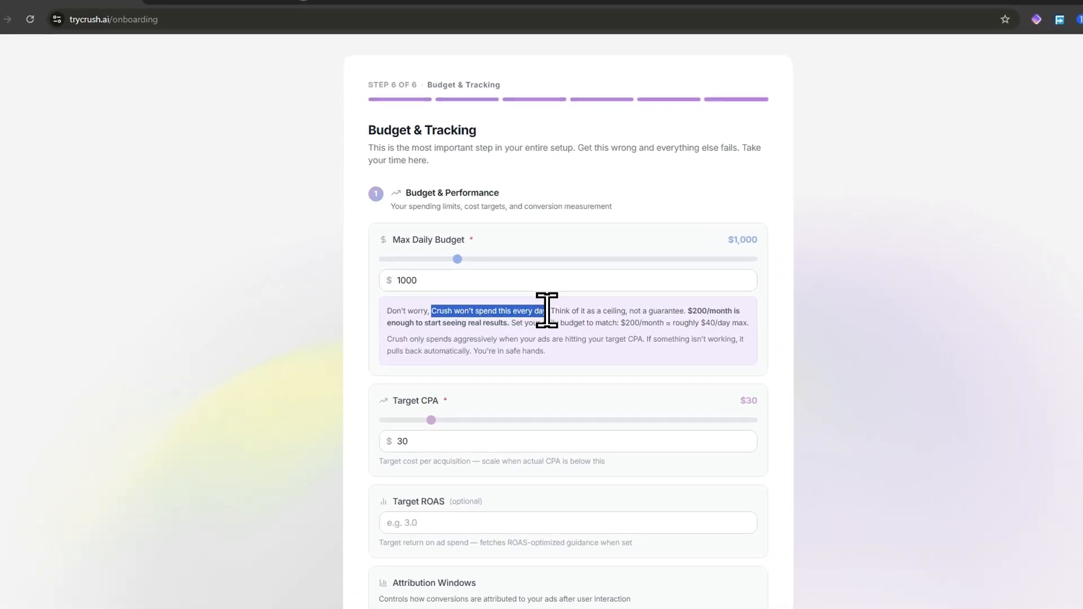
pyautogui.moveTo(462, 338); pyautogui.dragTo(490, 339)
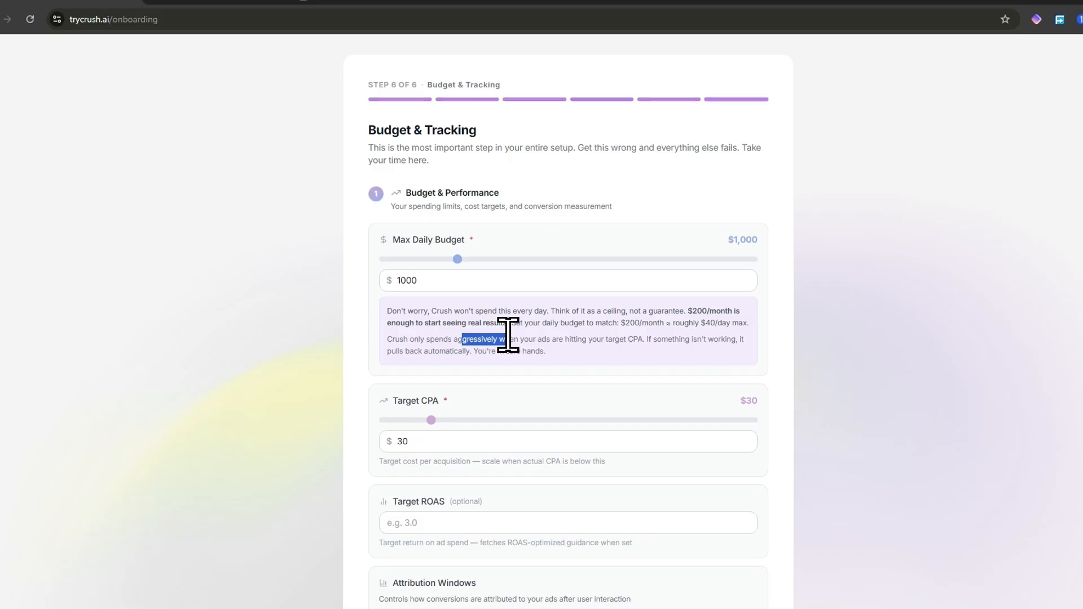
pyautogui.click(547, 339)
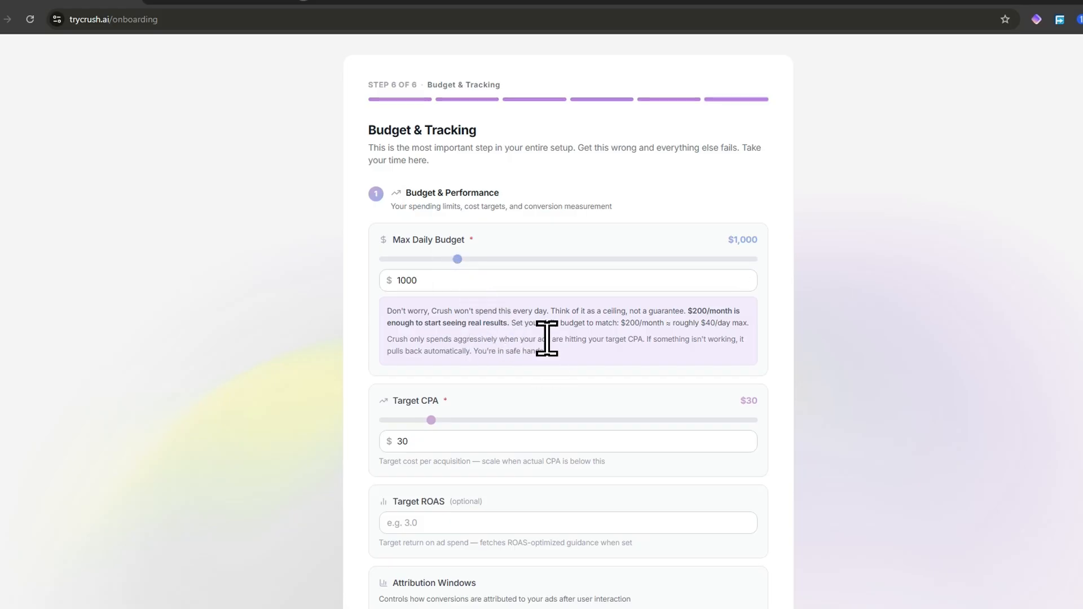
pyautogui.moveTo(546, 338); pyautogui.dragTo(648, 353)
pyautogui.click(648, 346)
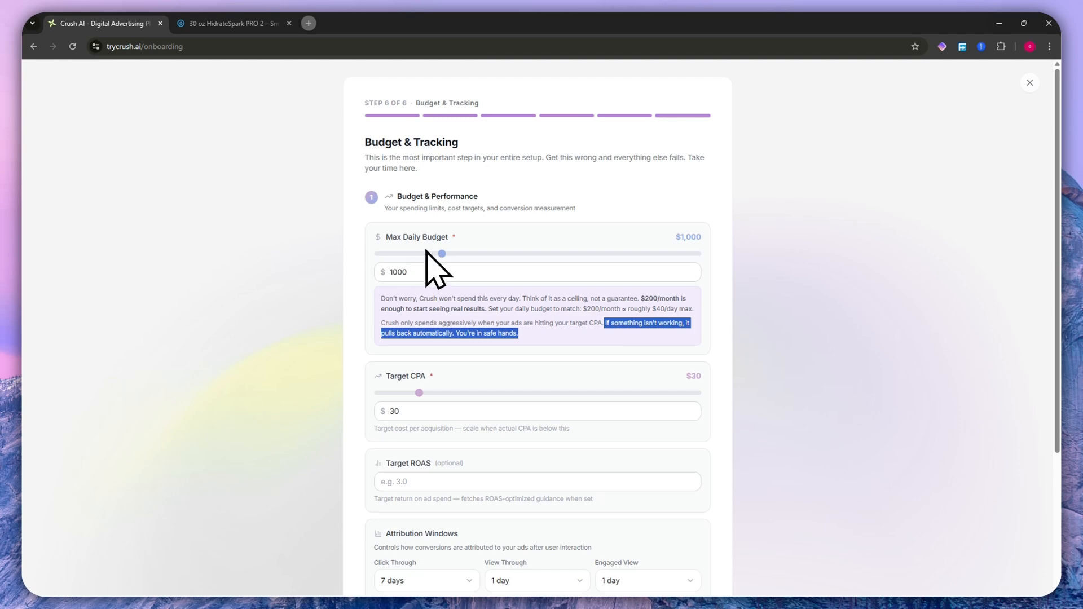
pyautogui.click(449, 237)
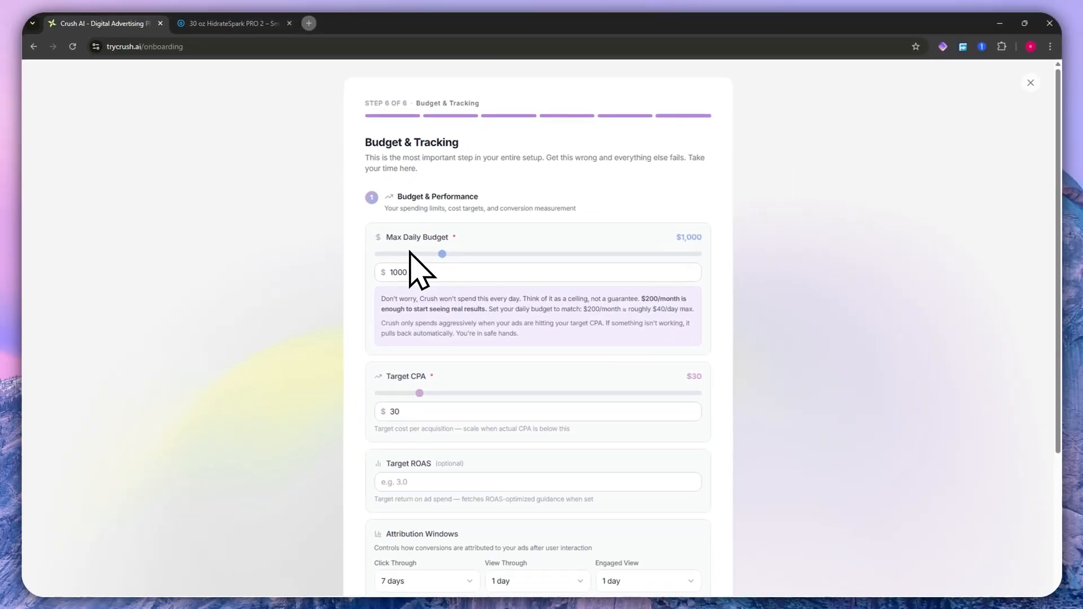
# - Set the max daily budget to $60 and the target CPA to $7
pyautogui.moveTo(420, 255); pyautogui.dragTo(379, 260)
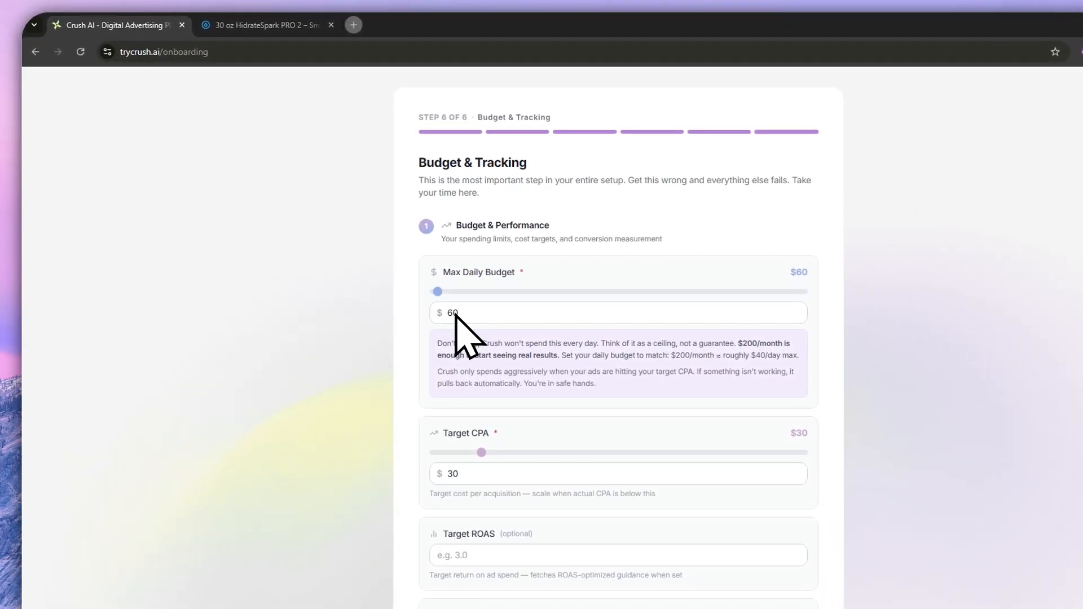
pyautogui.scroll(-2, 546, 380)
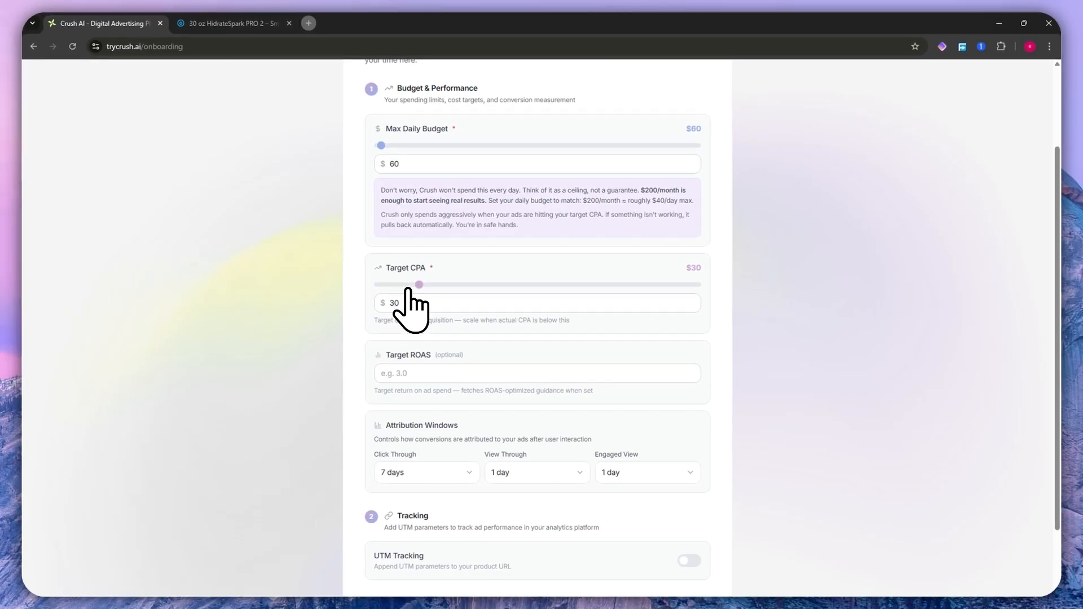
pyautogui.moveTo(419, 287); pyautogui.dragTo(382, 286)
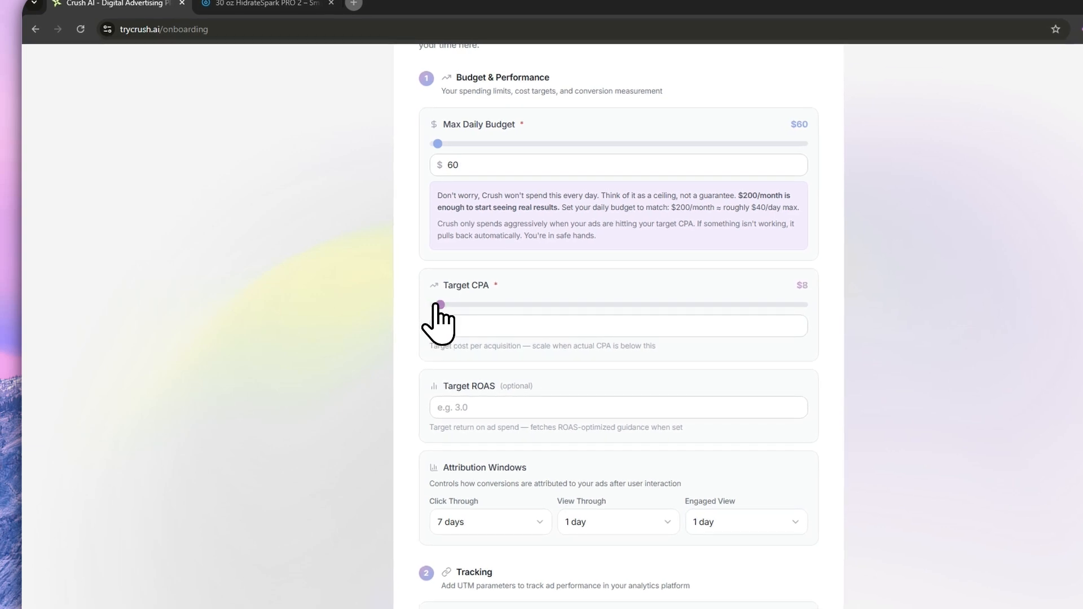
pyautogui.moveTo(435, 304); pyautogui.dragTo(434, 305)
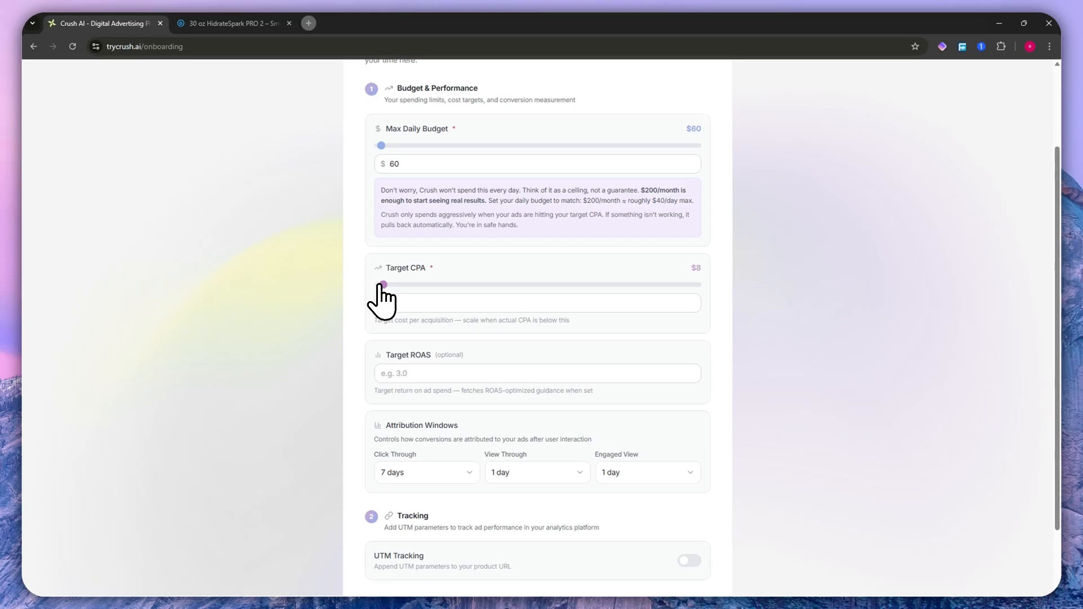
pyautogui.moveTo(380, 286); pyautogui.dragTo(379, 286)
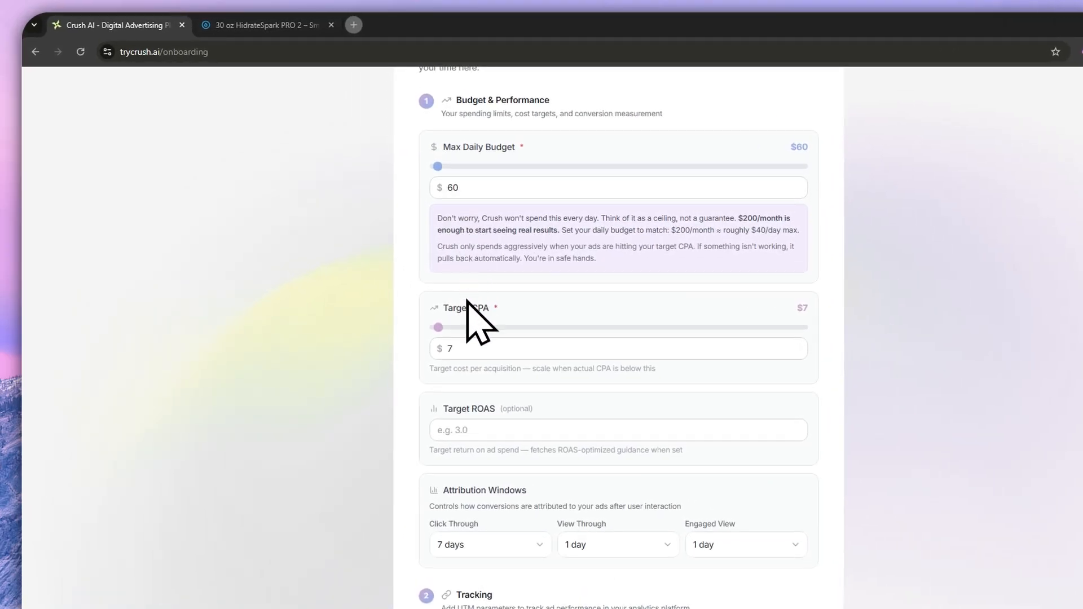
pyautogui.moveTo(445, 405); pyautogui.dragTo(507, 415)
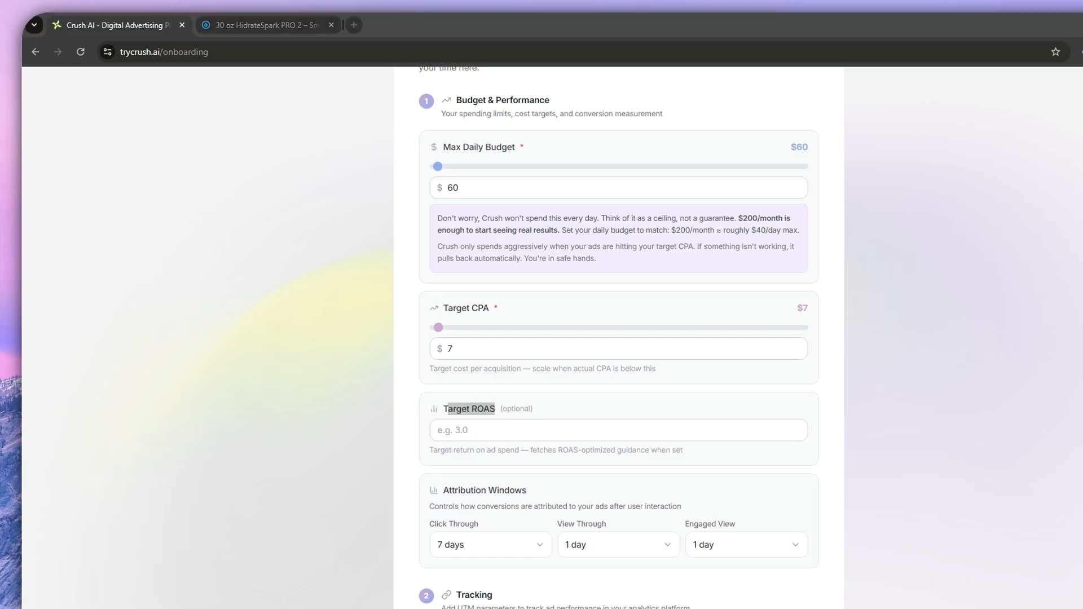
pyautogui.click(840, 420)
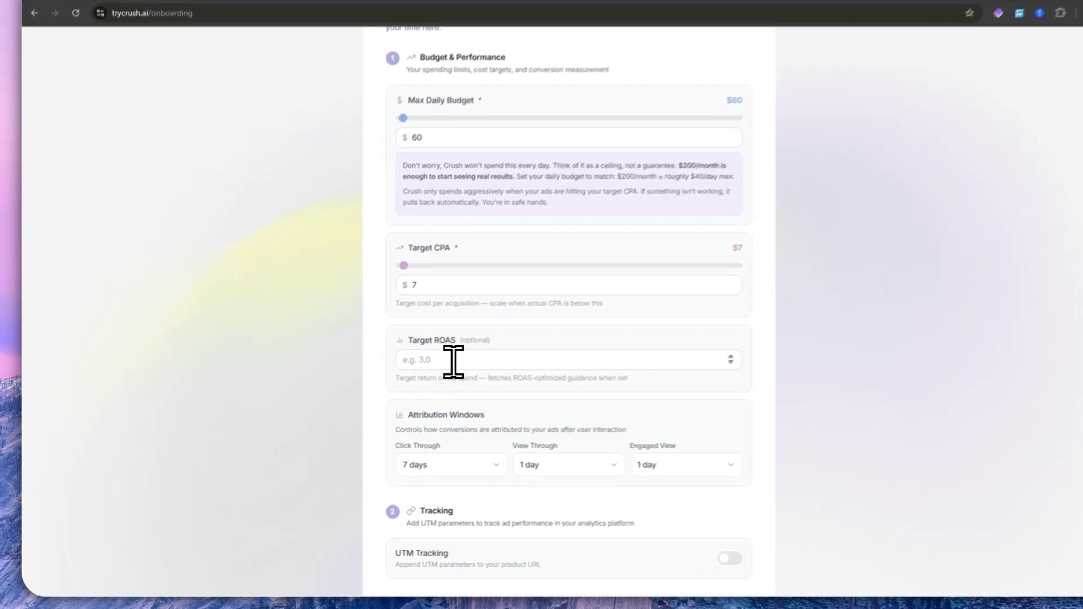
pyautogui.click(361, 330)
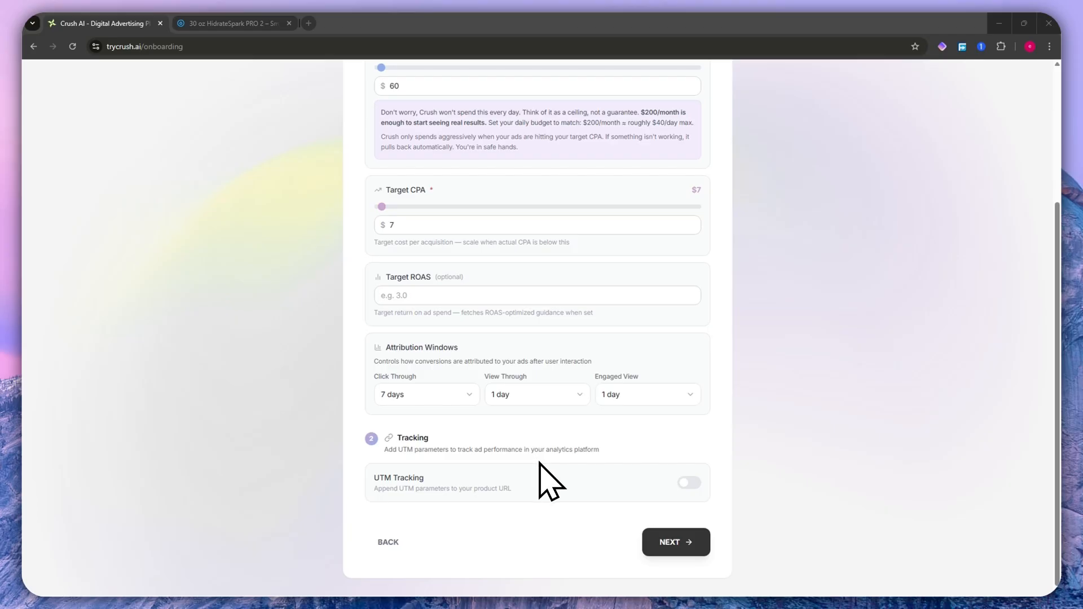
# - Turn on UTM tracking for the product URL and open the utm_source parameter for editing
pyautogui.click(689, 482)
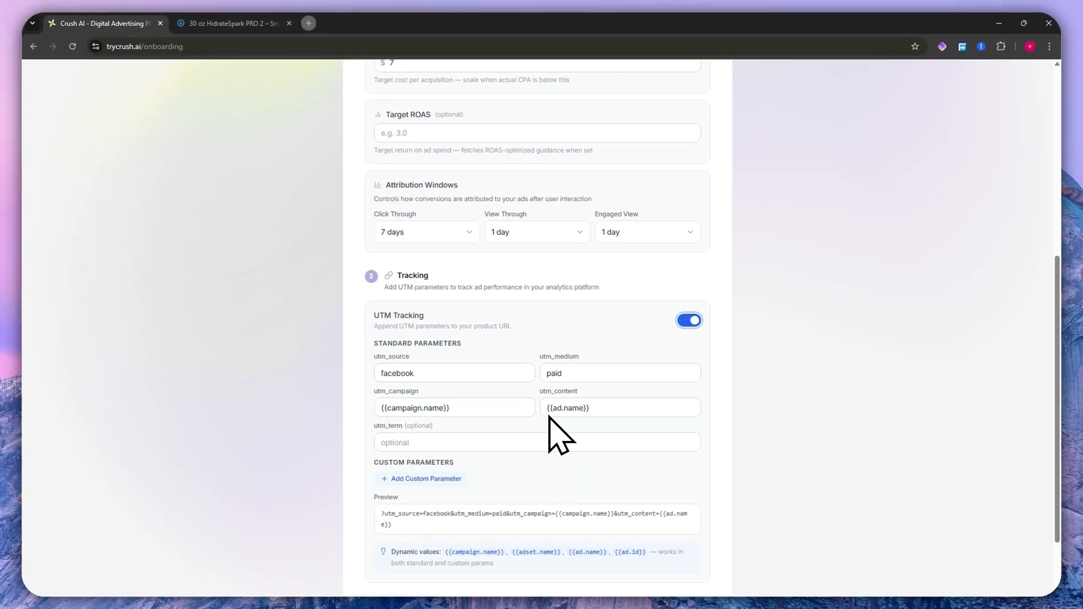
pyautogui.scroll(-2, 546, 426)
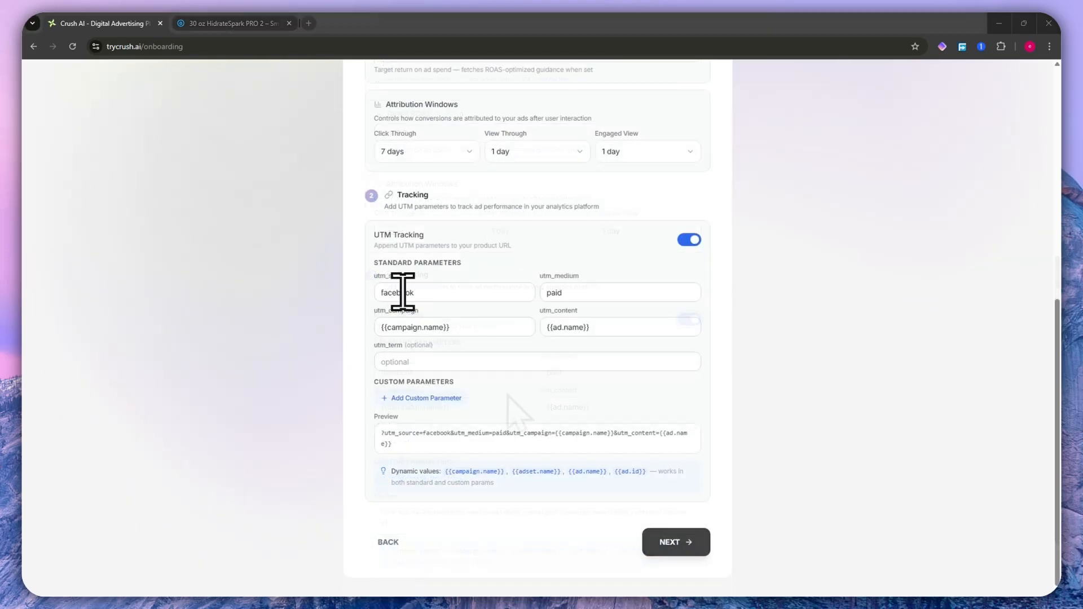
pyautogui.click(458, 291)
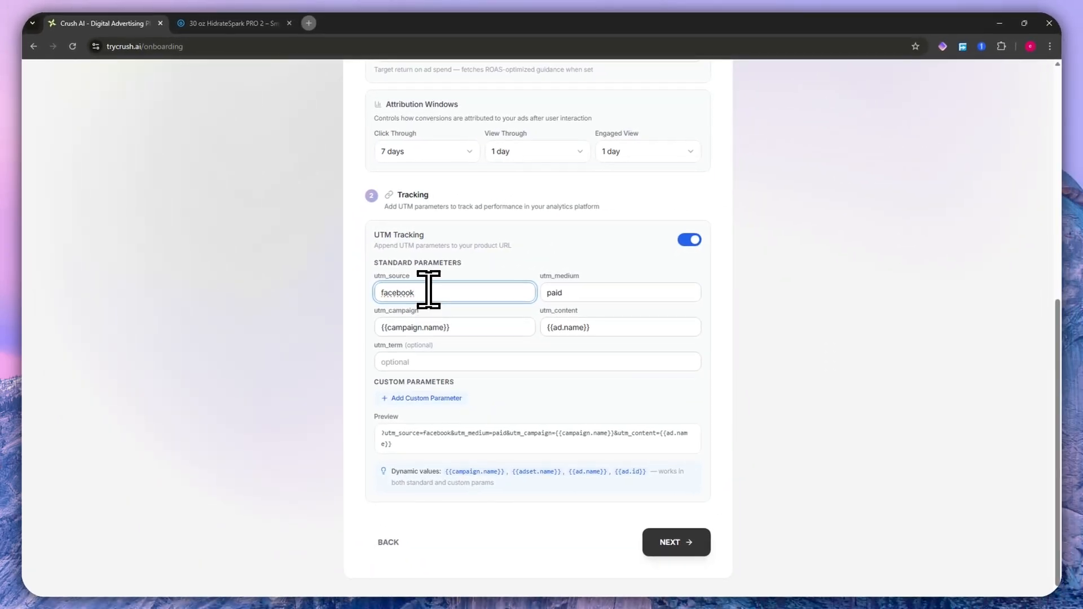
# - Review the utm_medium, utm_campaign and utm_content parameters, keep their default values and finish the Budget & Tracking step
pyautogui.click(612, 291)
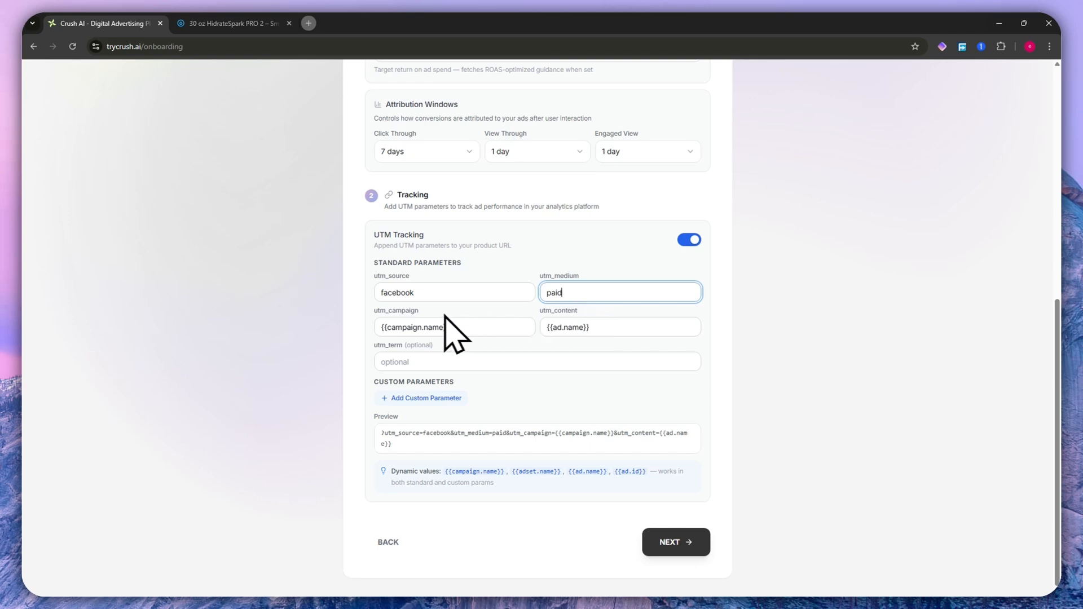
pyautogui.click(424, 327)
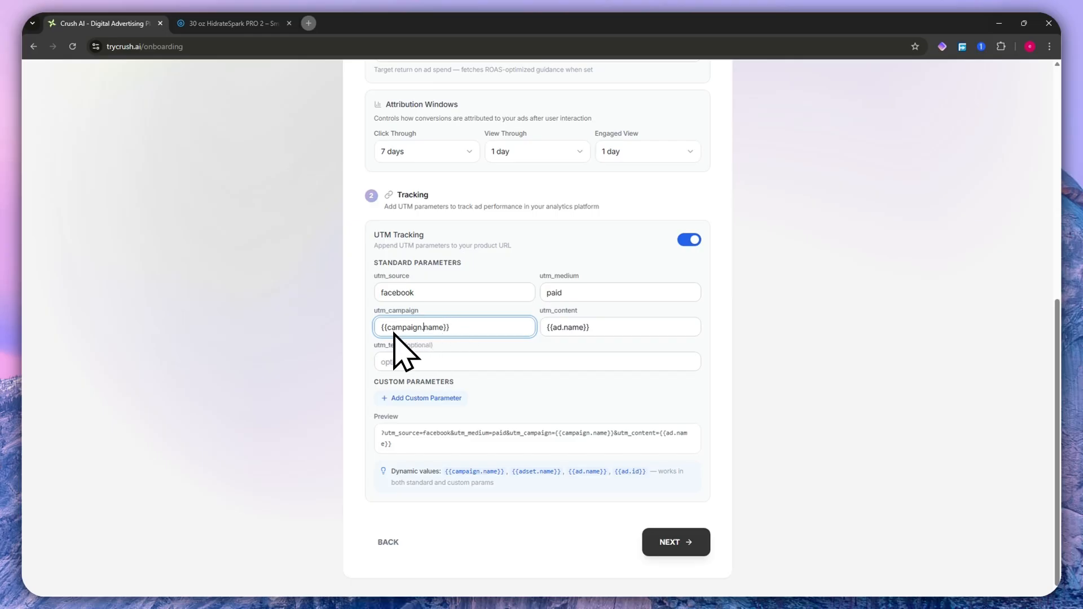
pyautogui.moveTo(394, 327); pyautogui.dragTo(441, 328)
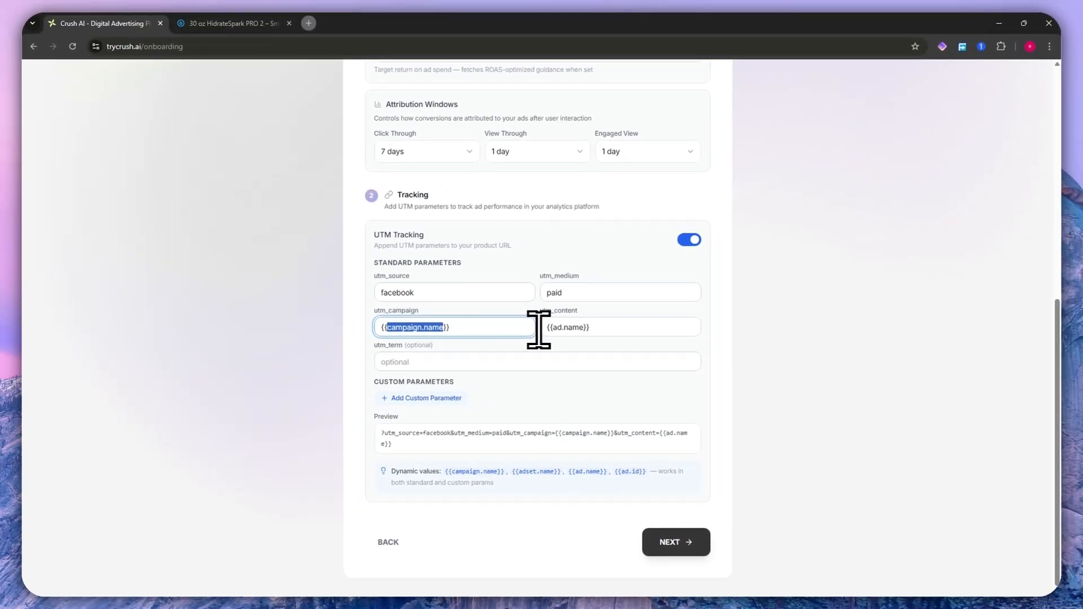
pyautogui.moveTo(554, 327); pyautogui.dragTo(579, 327)
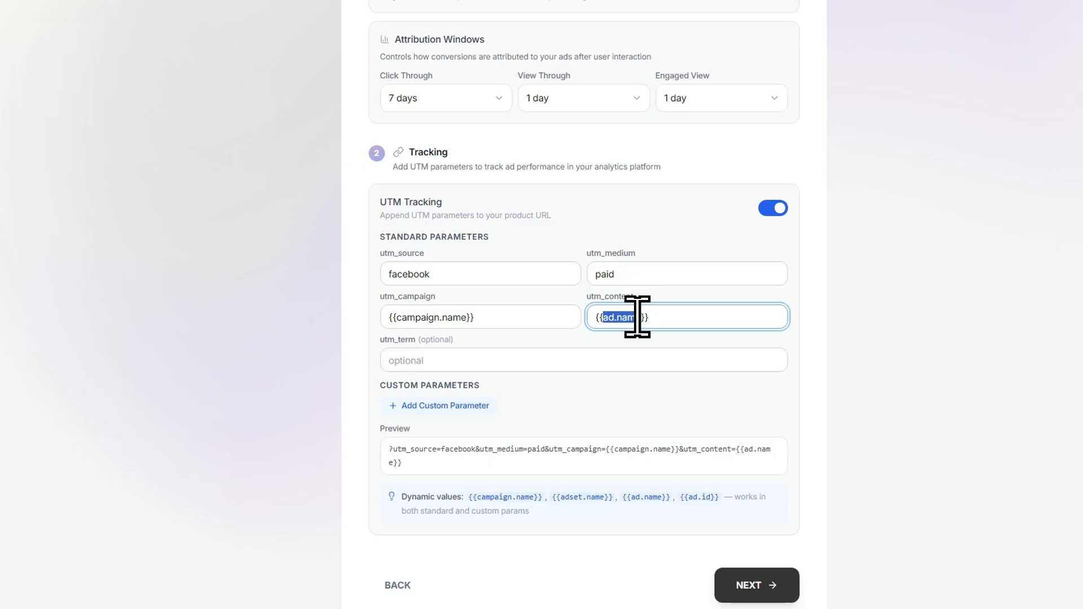
pyautogui.click(637, 317)
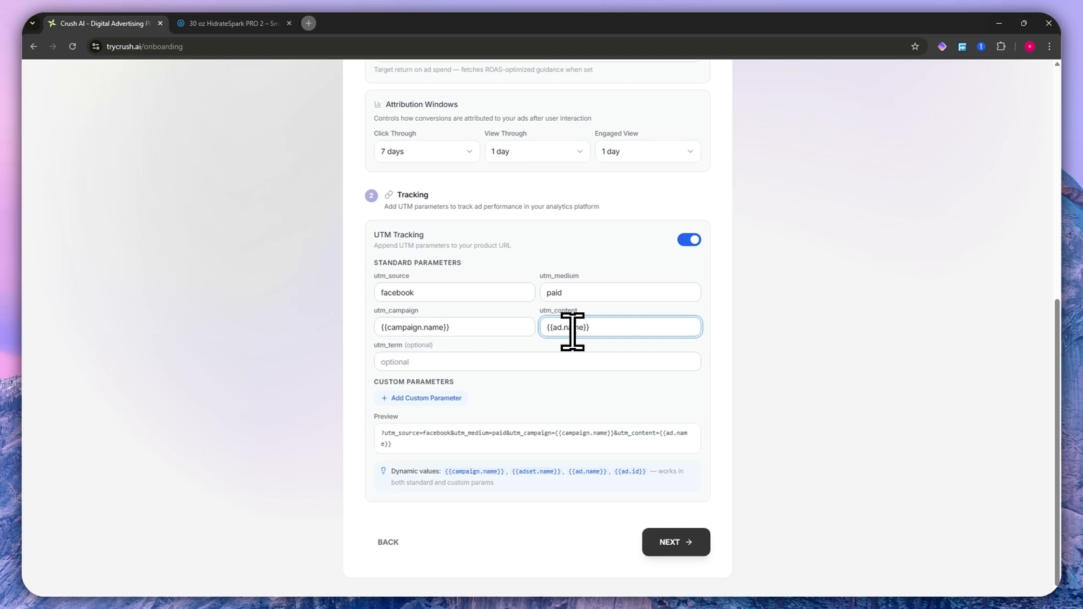
pyautogui.moveTo(553, 327); pyautogui.dragTo(585, 328)
pyautogui.click(588, 326)
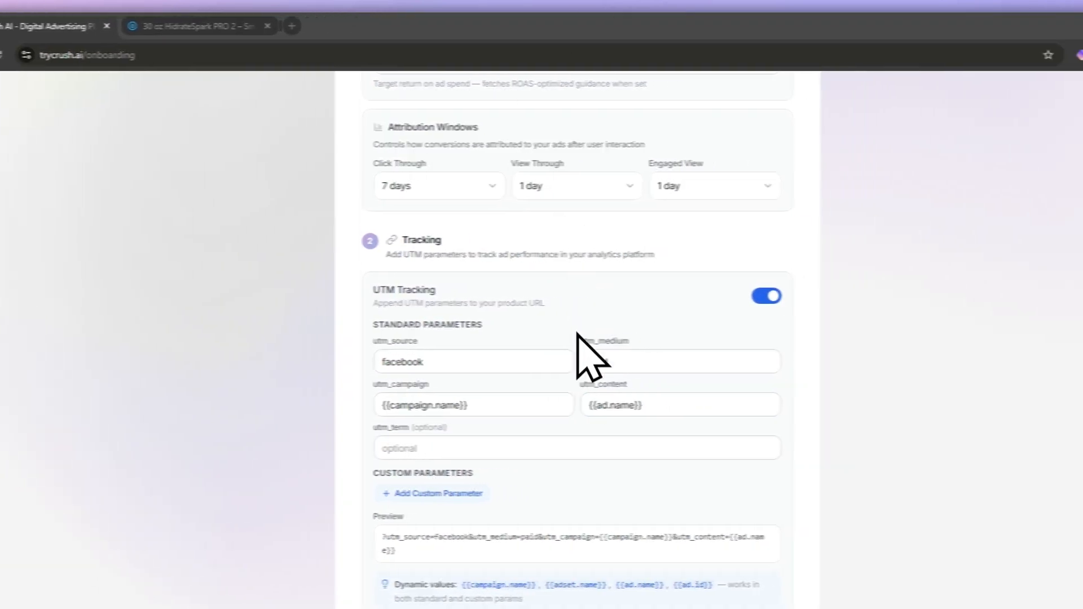
pyautogui.moveTo(682, 384); pyautogui.dragTo(726, 387)
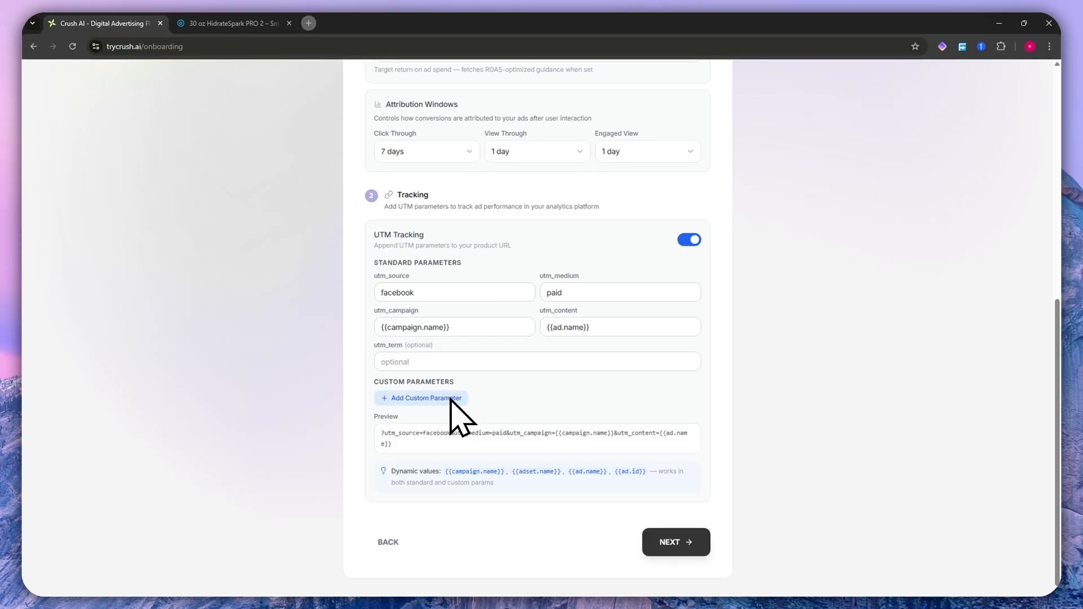
pyautogui.click(676, 542)
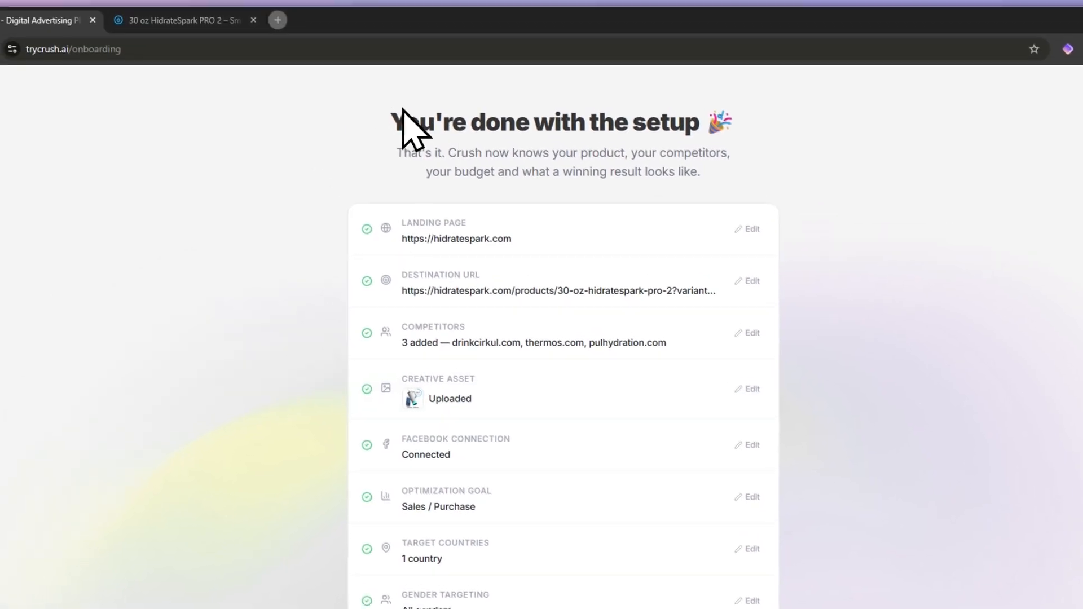
# - Review the setup summary and check its destination URL against the double-check list
pyautogui.moveTo(395, 126); pyautogui.dragTo(657, 93)
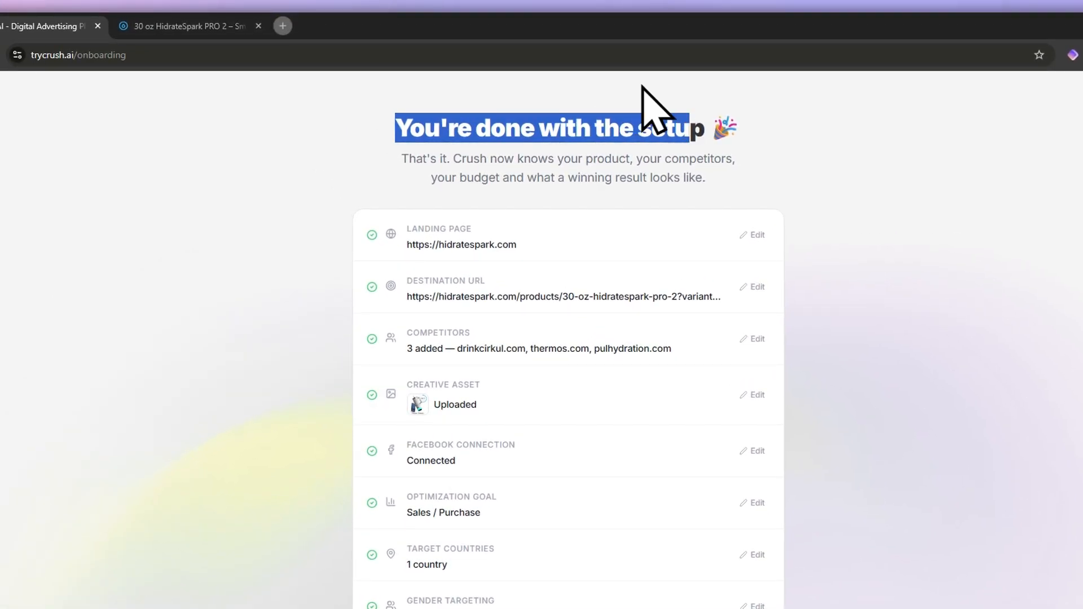
pyautogui.scroll(-3, 507, 209)
pyautogui.scroll(2, 514, 212)
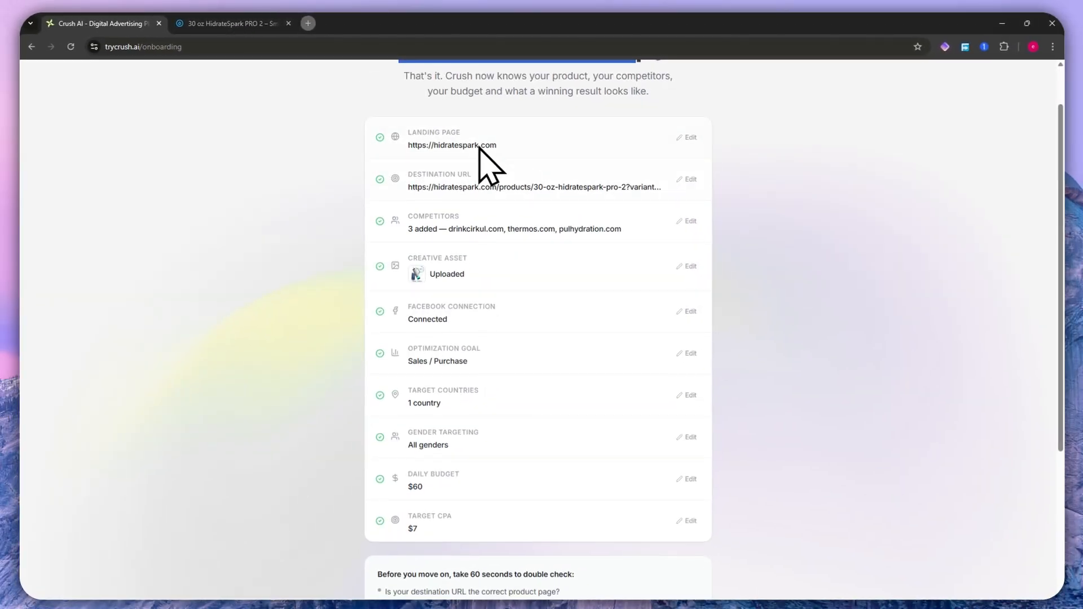
pyautogui.scroll(-3, 440, 305)
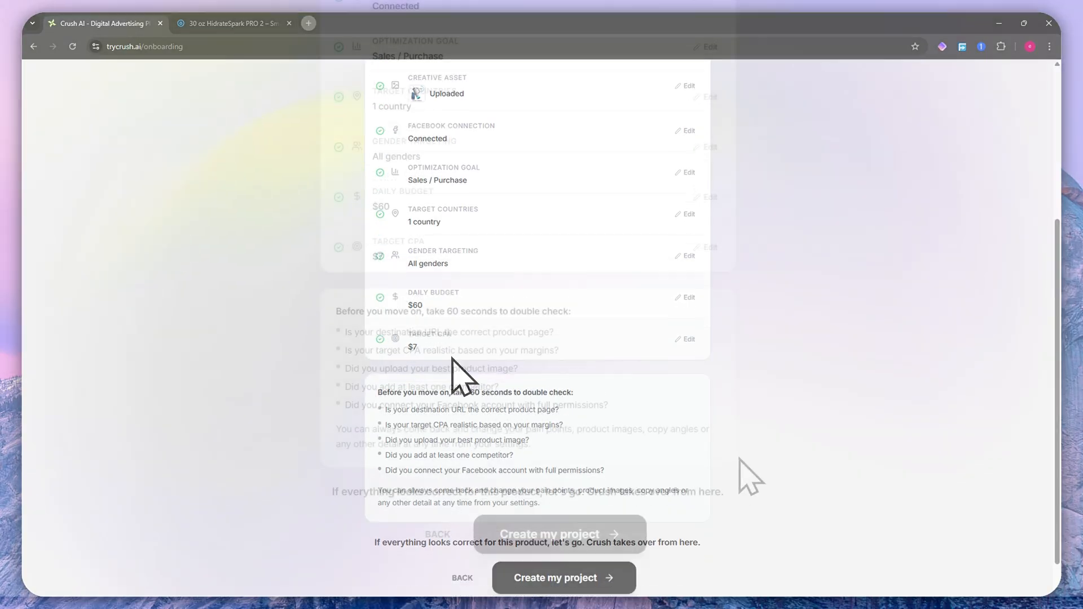
pyautogui.moveTo(337, 311); pyautogui.dragTo(566, 308)
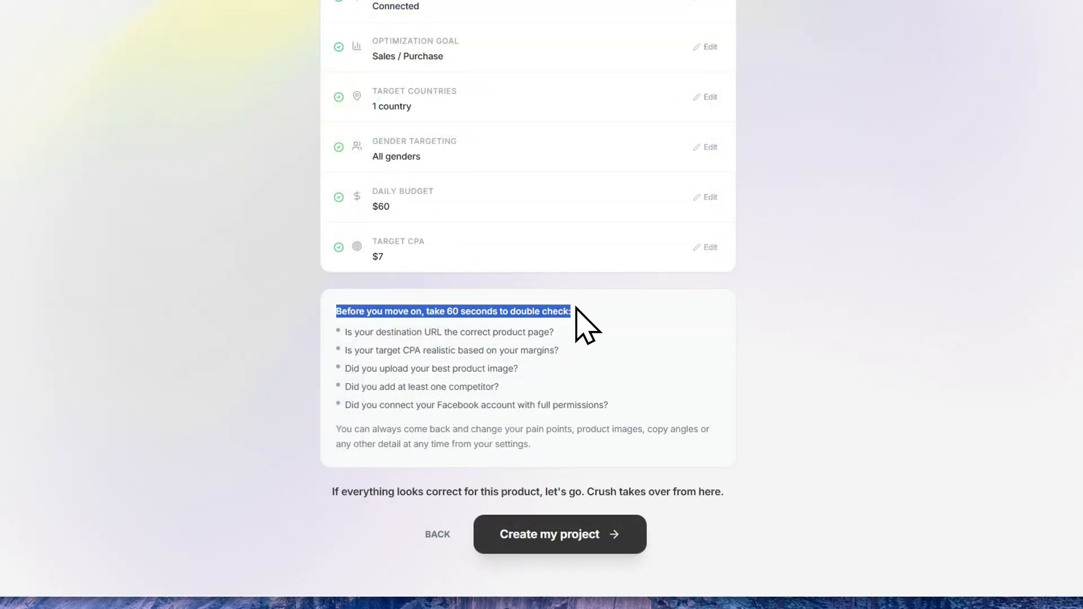
pyautogui.click(575, 310)
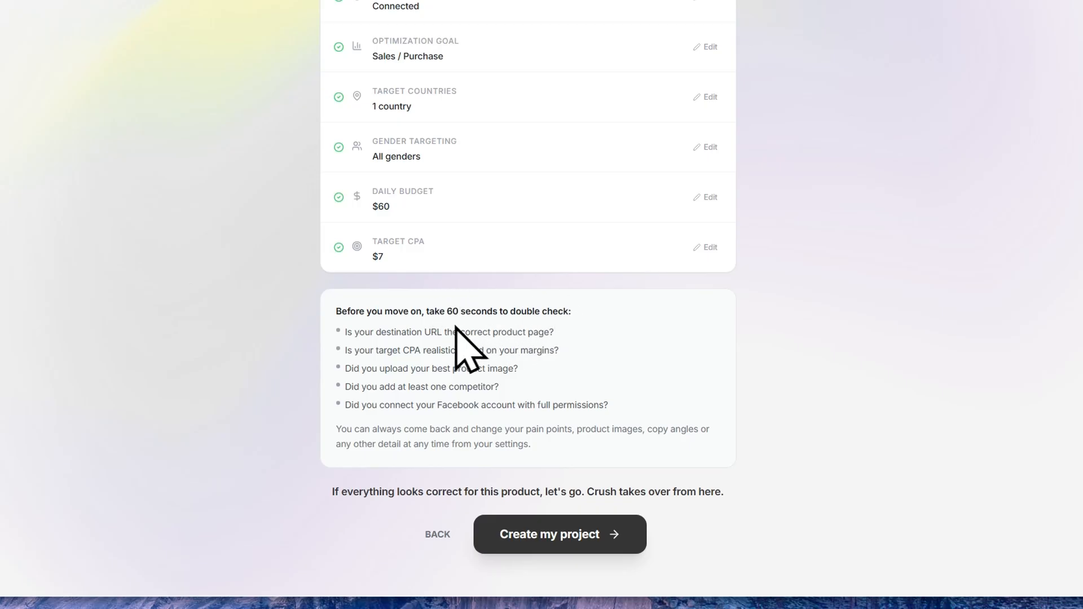
pyautogui.moveTo(346, 332); pyautogui.dragTo(410, 330)
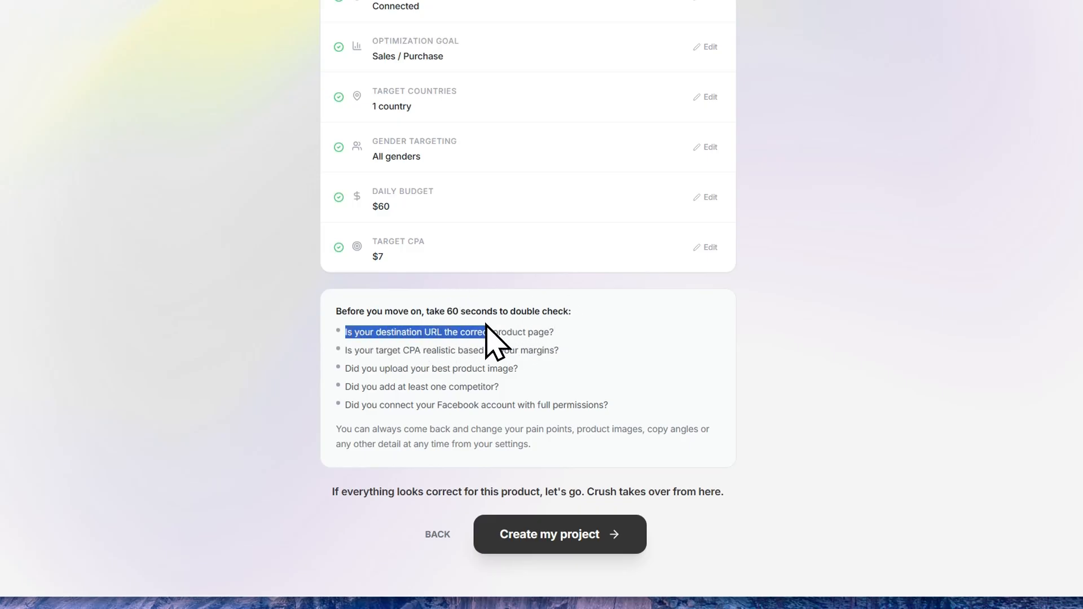
pyautogui.moveTo(485, 325); pyautogui.dragTo(549, 327)
pyautogui.click(558, 327)
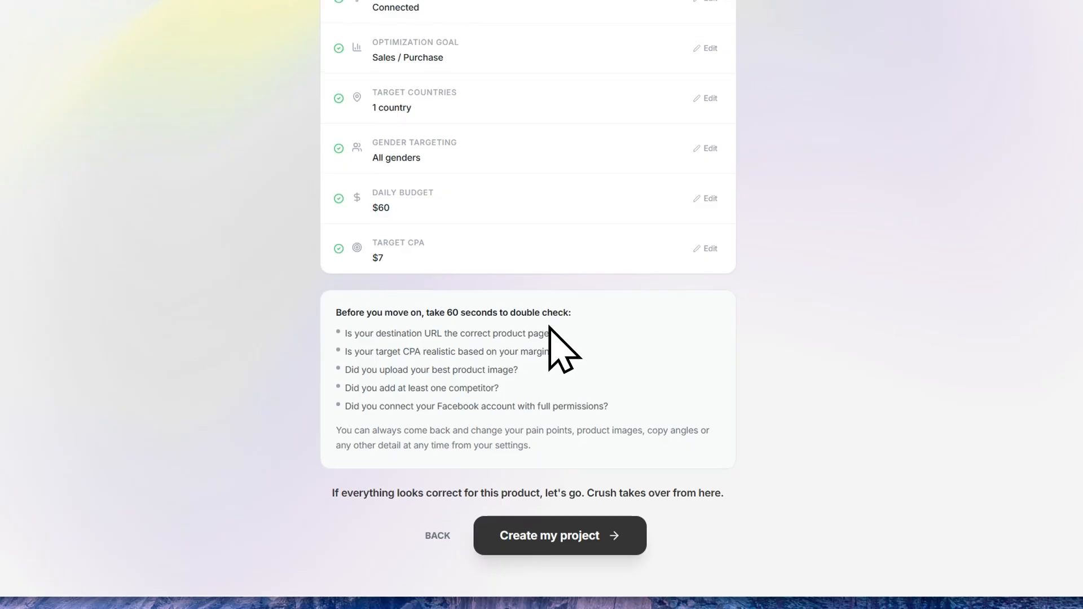
pyautogui.scroll(5, 549, 328)
pyautogui.scroll(-5, 568, 261)
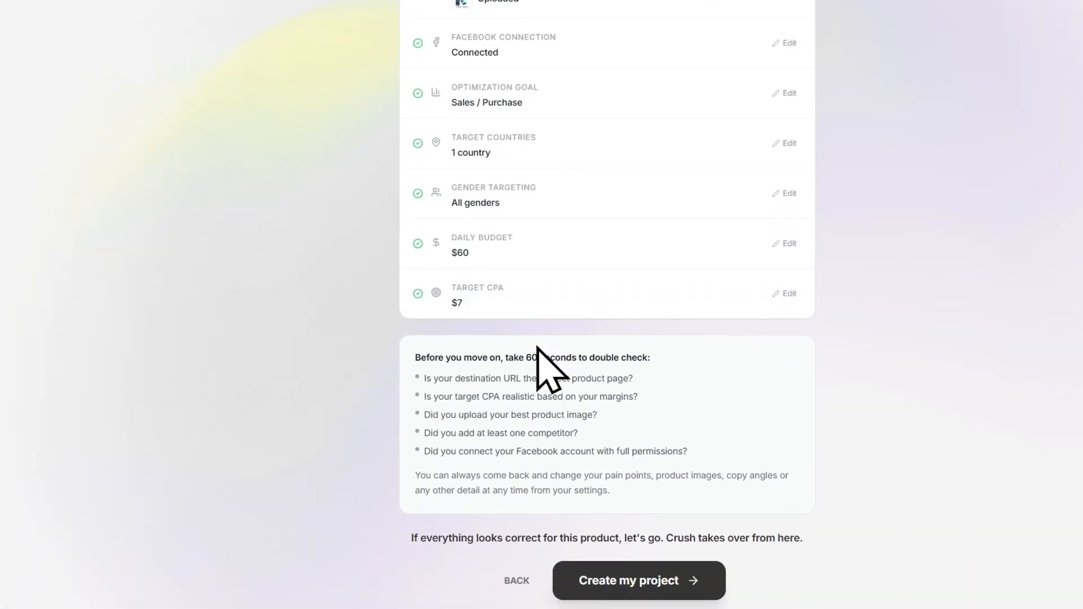
# - Check the target CPA, product image, competitors and Facebook connection against the remaining double-check questions
pyautogui.moveTo(435, 394); pyautogui.dragTo(648, 394)
pyautogui.click(652, 404)
pyautogui.scroll(5, 620, 372)
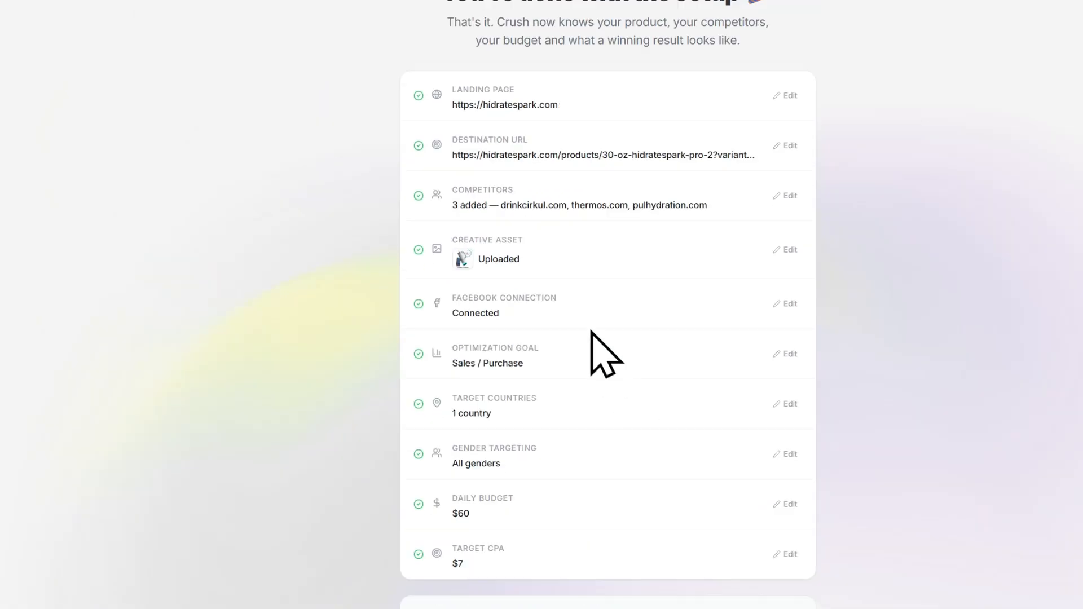
pyautogui.scroll(-4, 575, 236)
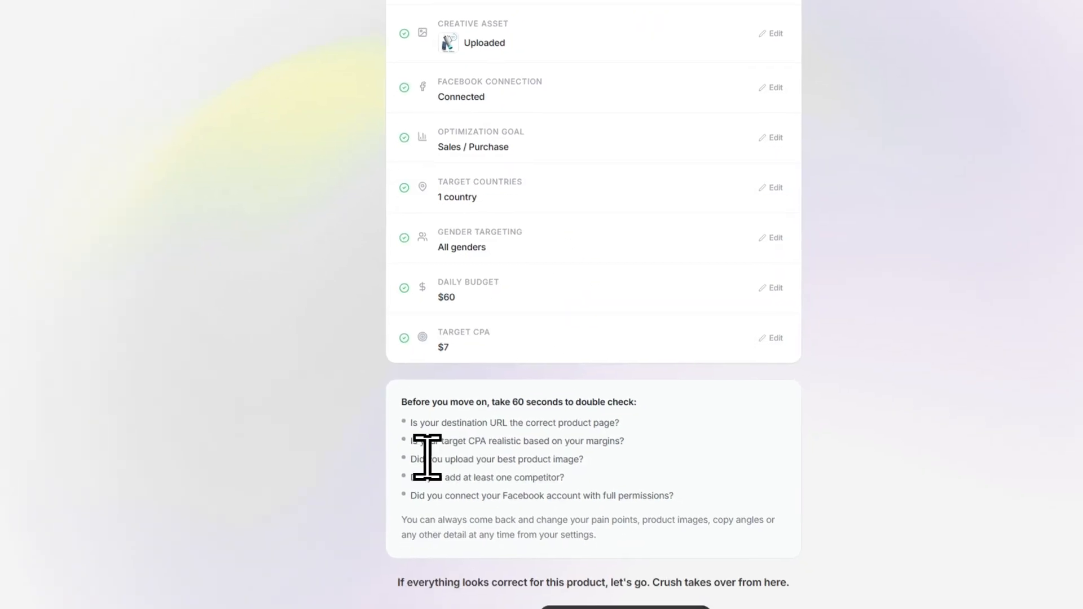
pyautogui.moveTo(406, 451); pyautogui.dragTo(592, 455)
pyautogui.click(599, 459)
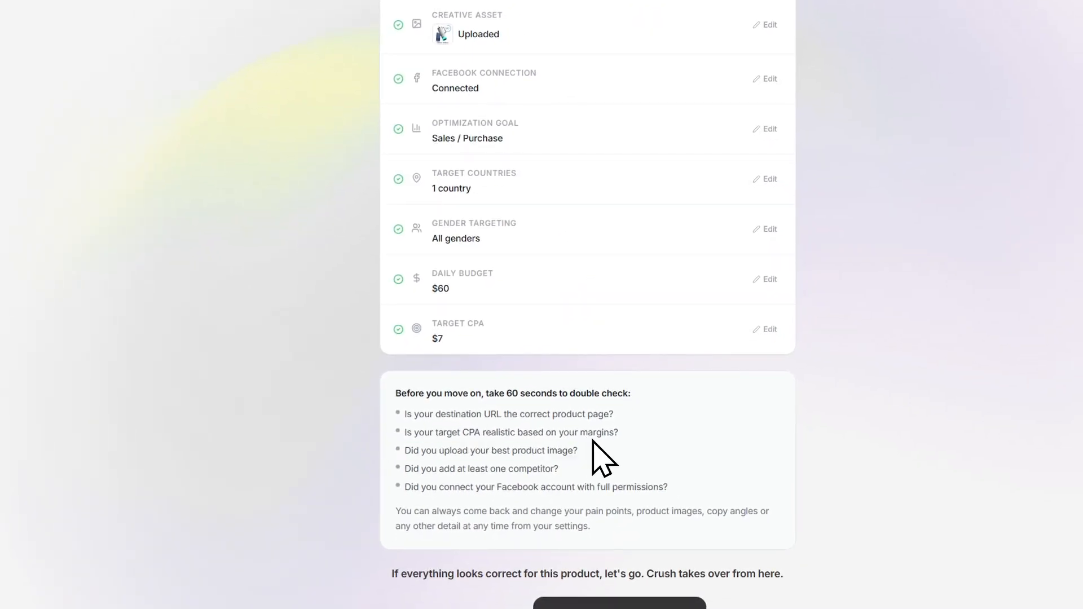
pyautogui.scroll(3, 512, 190)
pyautogui.scroll(-4, 449, 231)
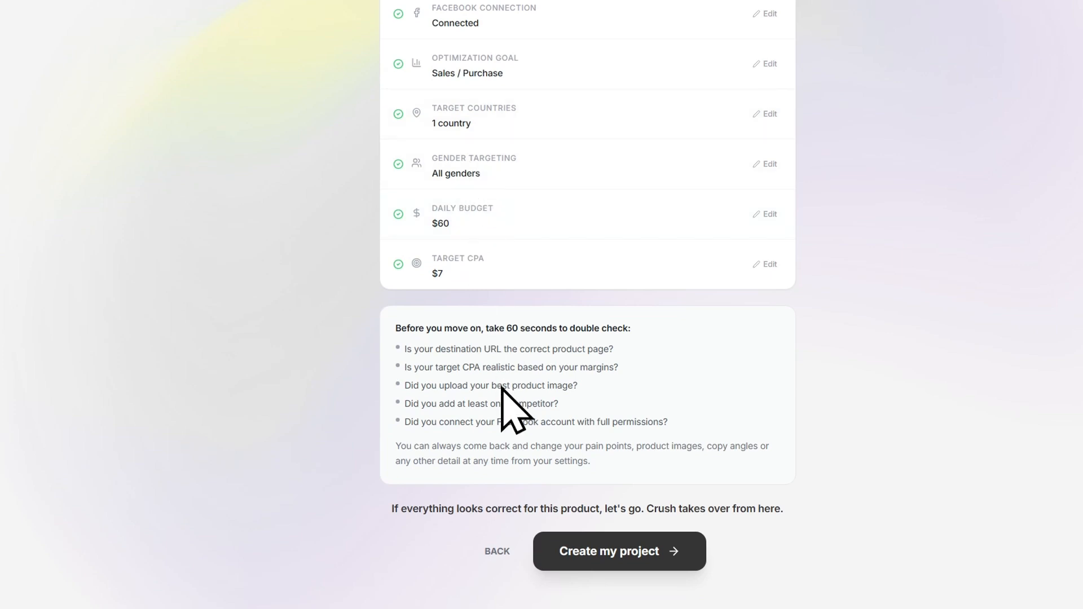
pyautogui.moveTo(410, 402); pyautogui.dragTo(578, 397)
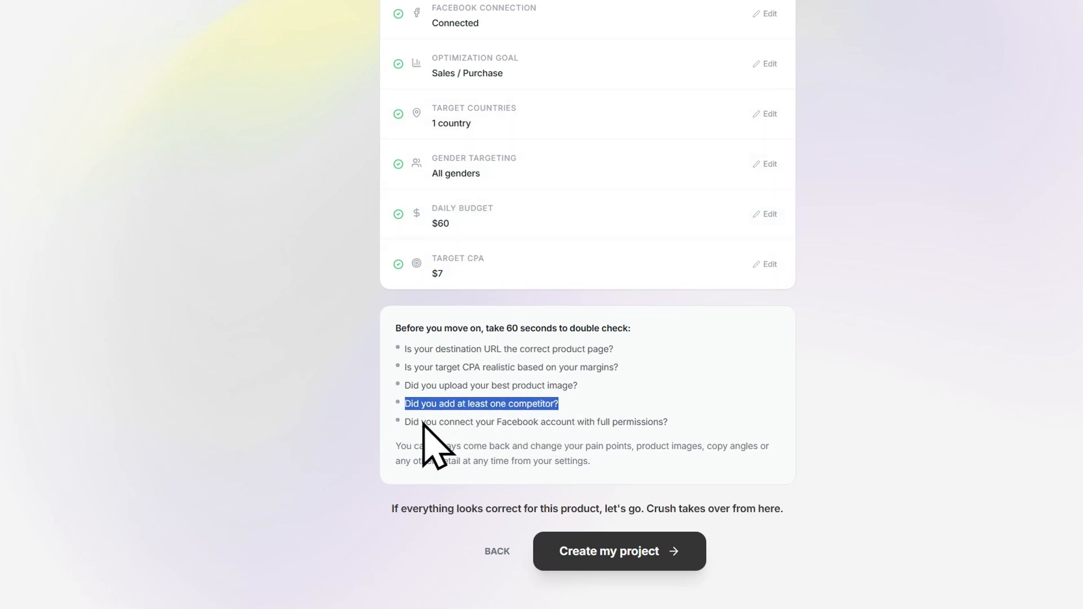
pyautogui.moveTo(411, 422); pyautogui.dragTo(652, 422)
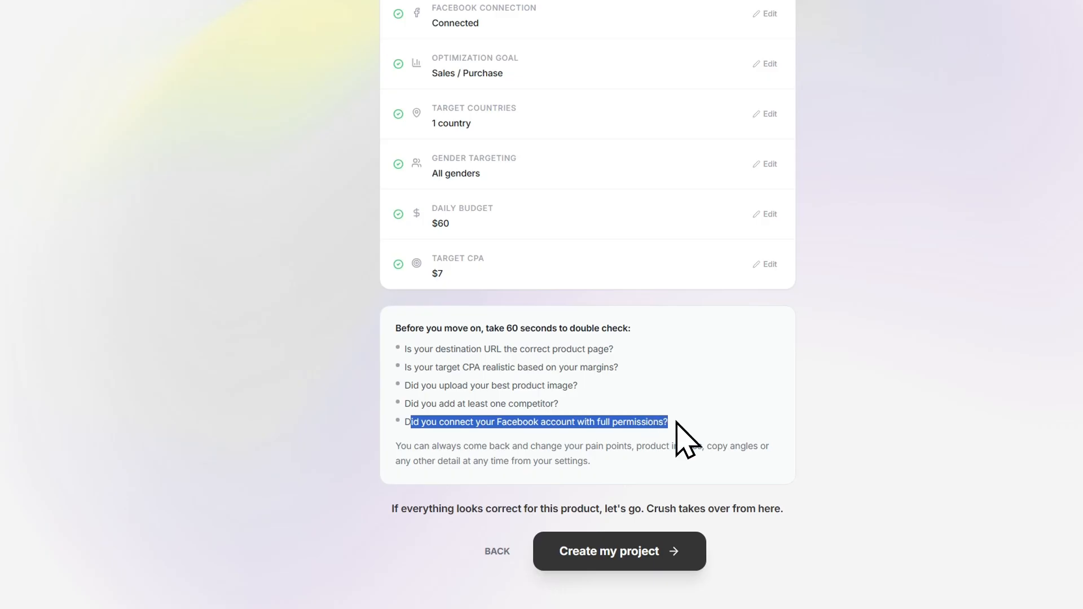
pyautogui.click(652, 395)
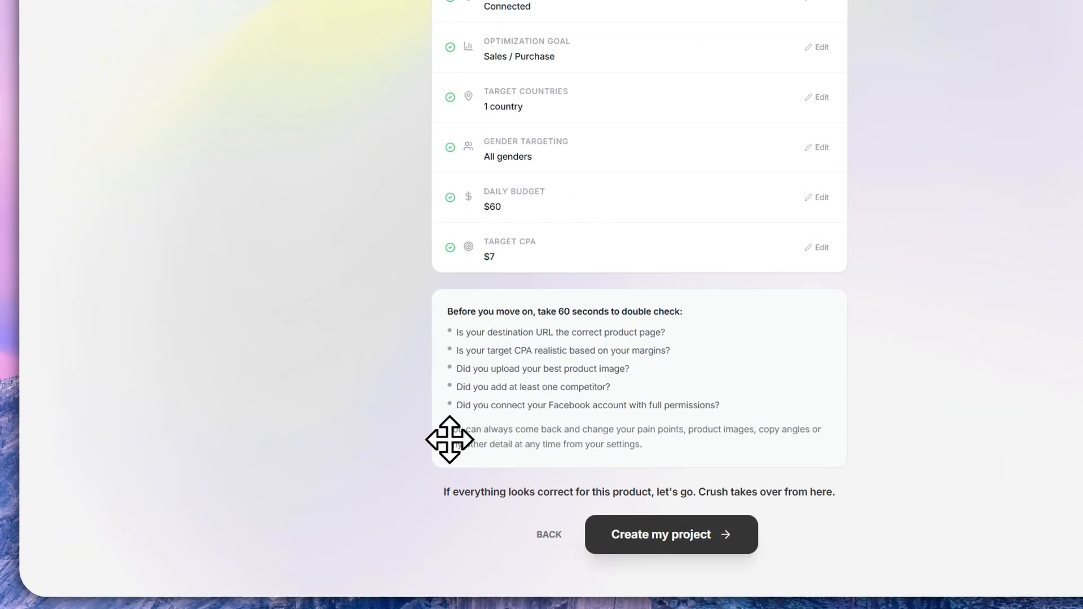
# - Create the project from the reviewed setup and skip the welcome tour
pyautogui.click(677, 536)
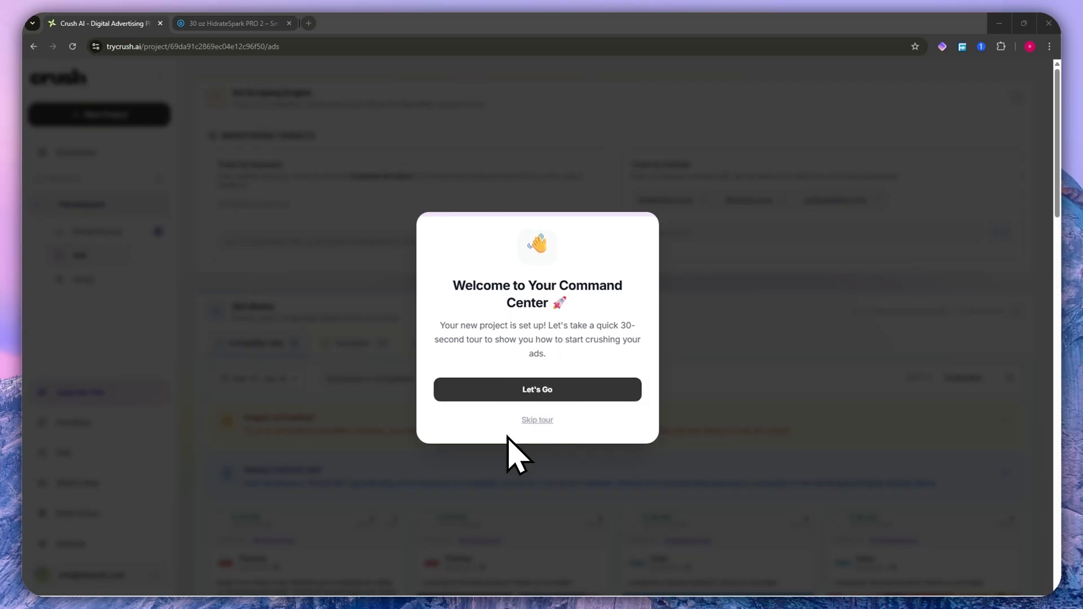
pyautogui.click(537, 421)
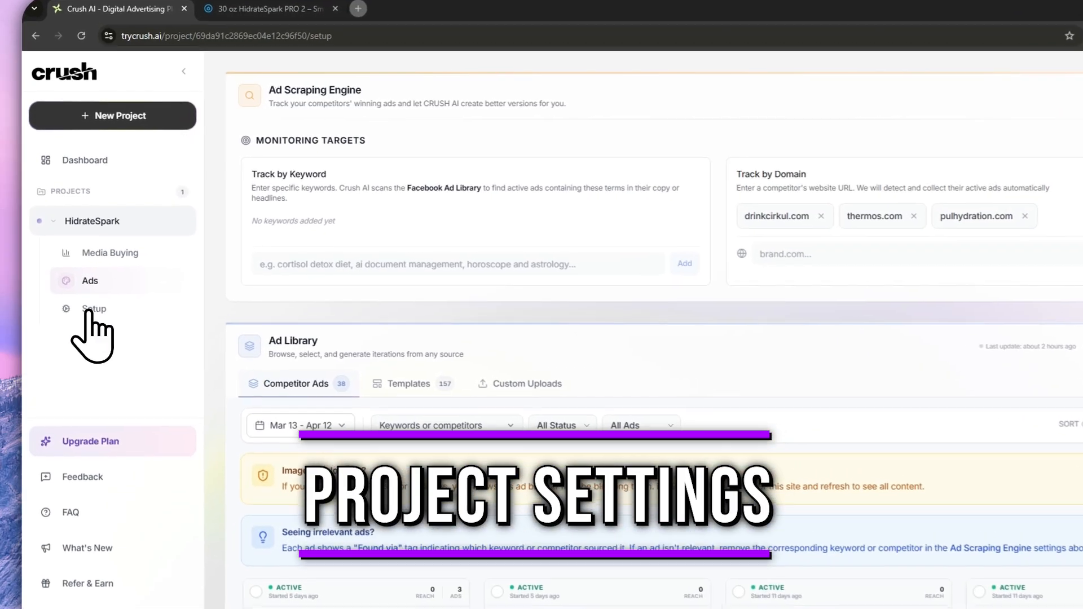
# - Open the HidrateSpark project's setup and review the Ad Generation source material, brand identity, messaging and rules
pyautogui.click(82, 280)
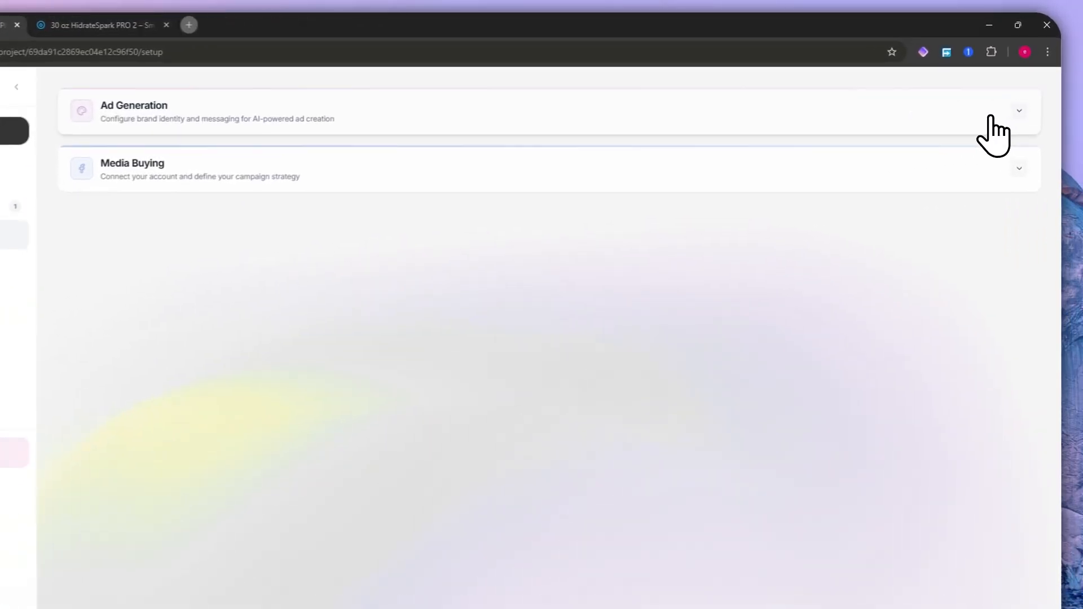
pyautogui.click(991, 117)
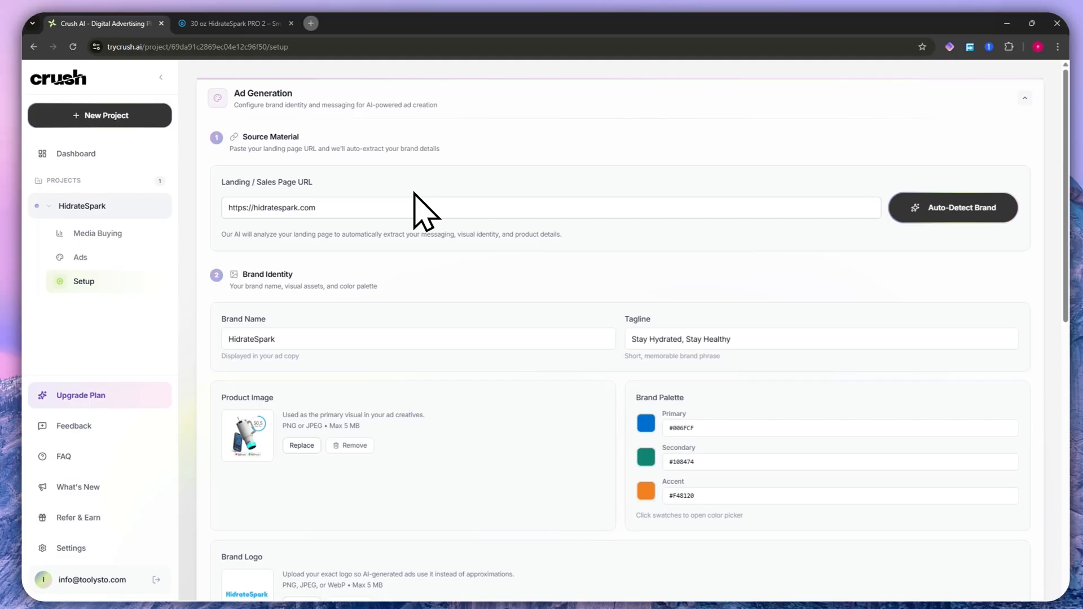
pyautogui.scroll(-2, 451, 226)
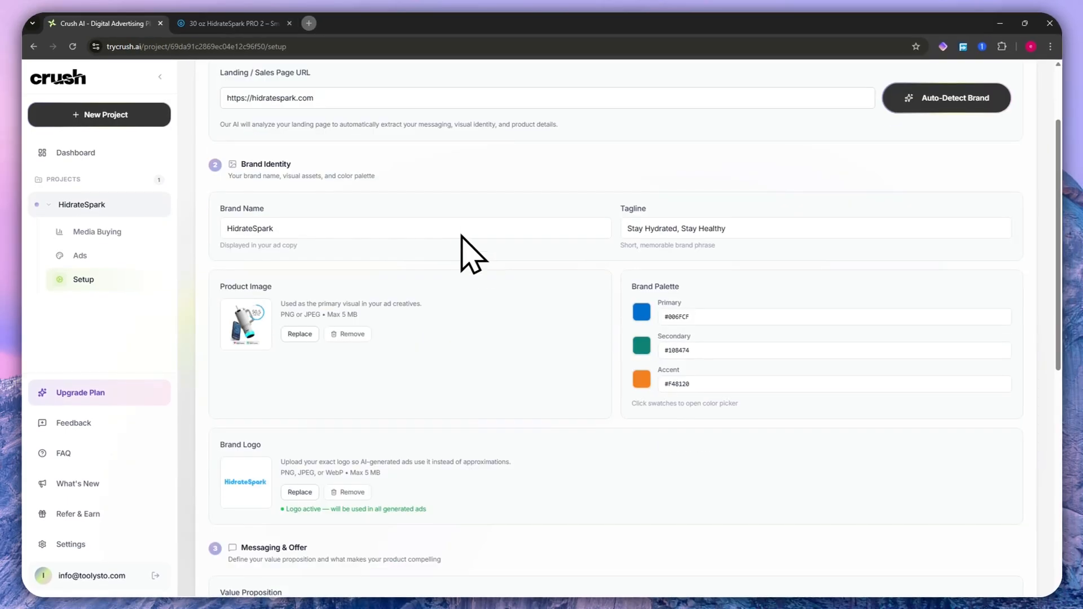
pyautogui.scroll(2, 484, 254)
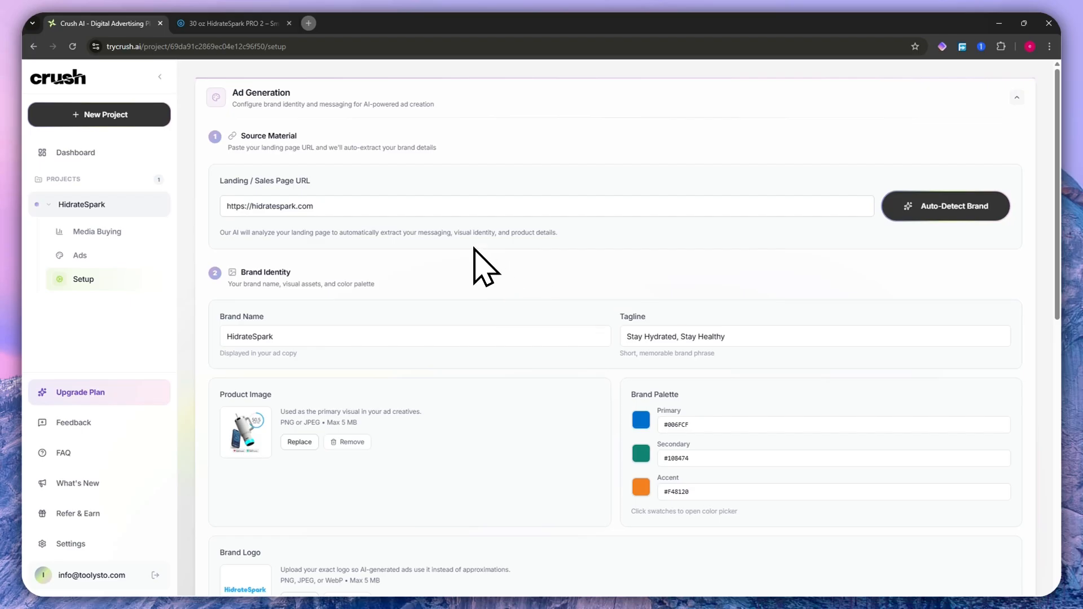
pyautogui.scroll(-1, 424, 263)
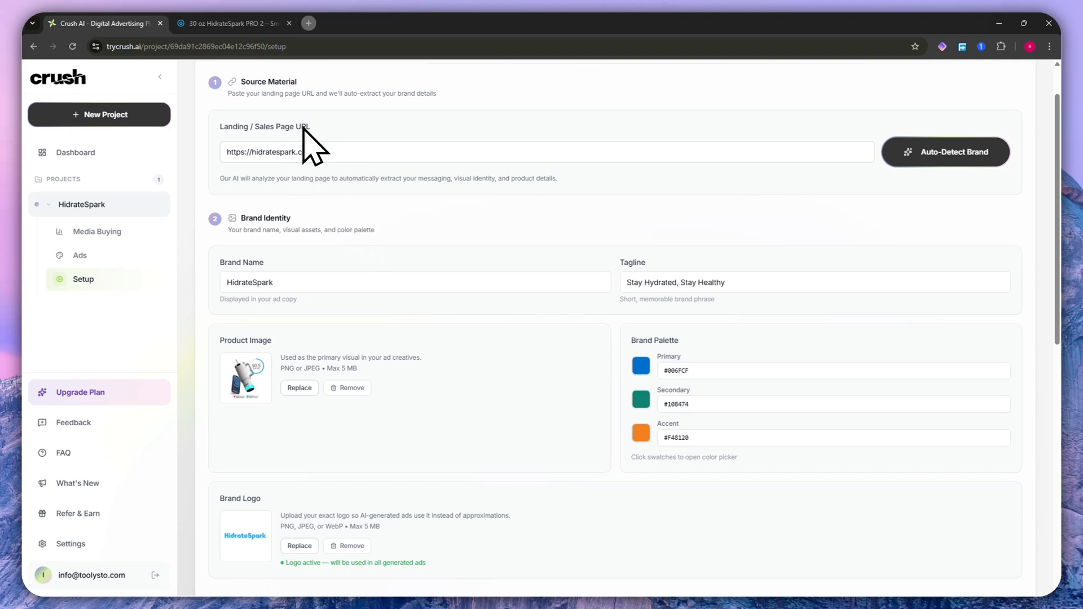
pyautogui.scroll(-3, 349, 265)
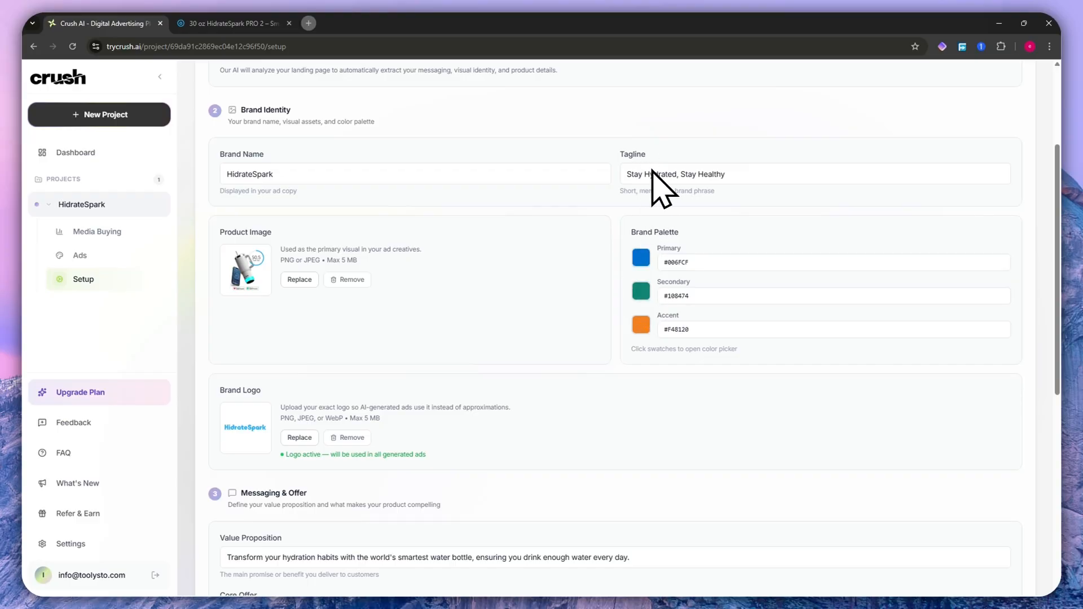
pyautogui.scroll(-8, 411, 436)
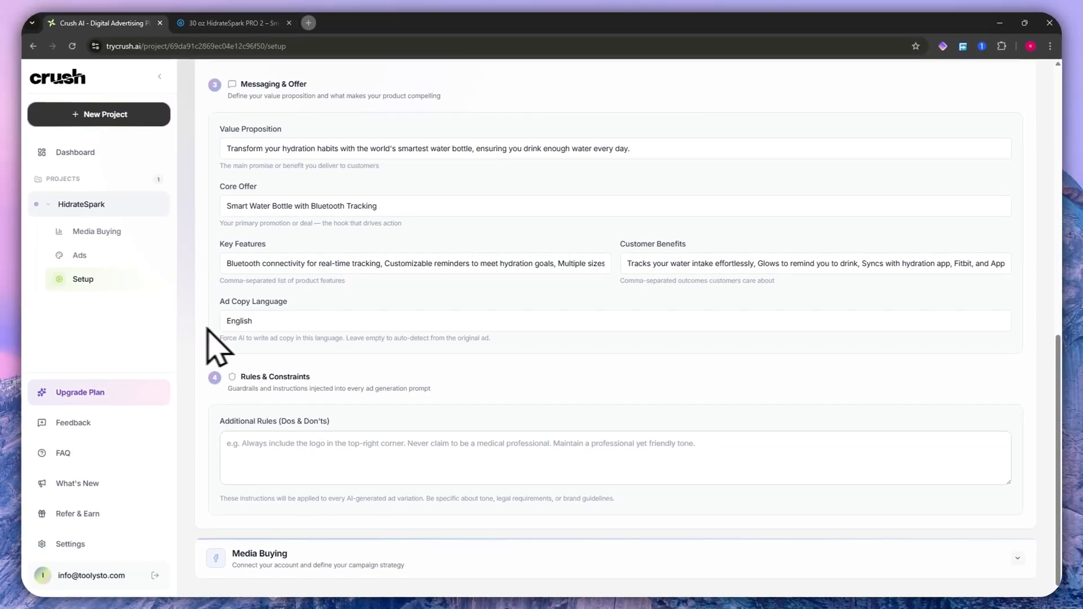
# - Collapse the Ad Generation settings and review the Media Buying account connection, campaign, budget, attribution, targeting and tracking settings
pyautogui.scroll(10, 417, 369)
pyautogui.click(262, 110)
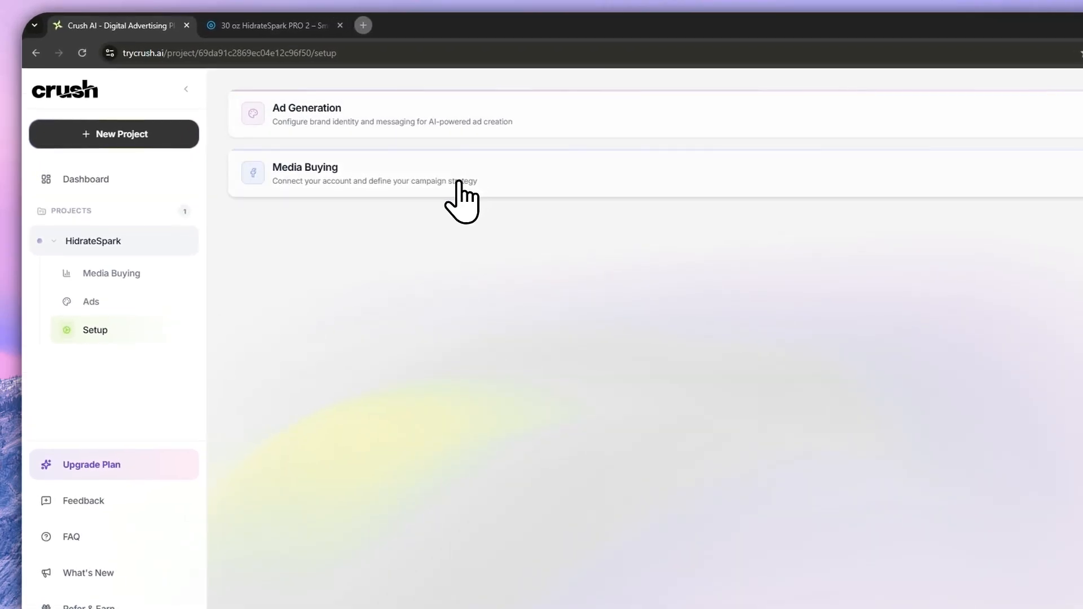
pyautogui.click(459, 181)
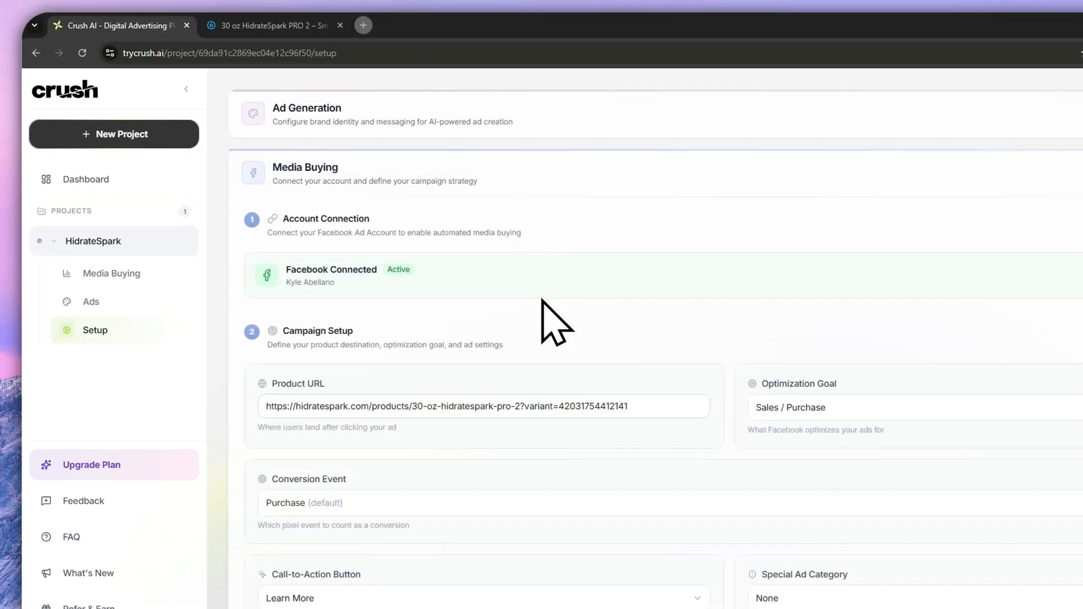
pyautogui.scroll(-2, 449, 239)
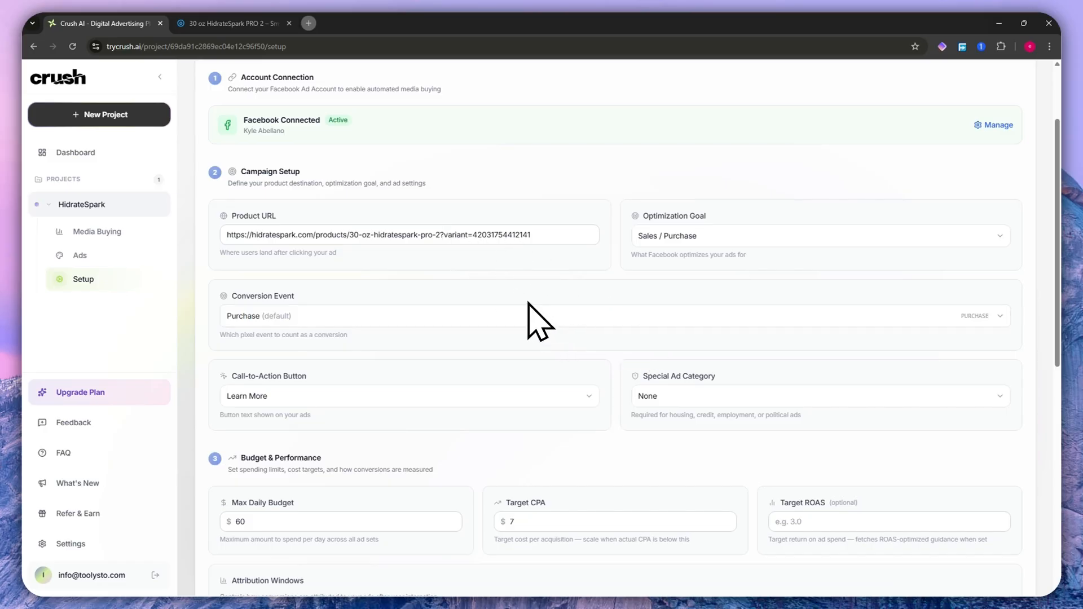
pyautogui.scroll(-8, 528, 303)
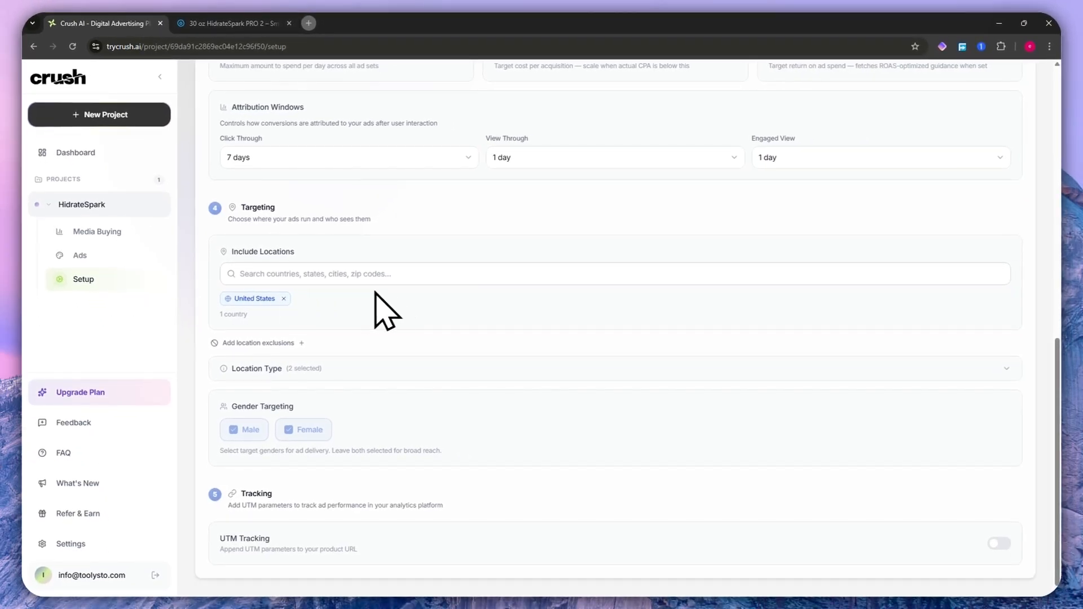
pyautogui.scroll(10, 208, 244)
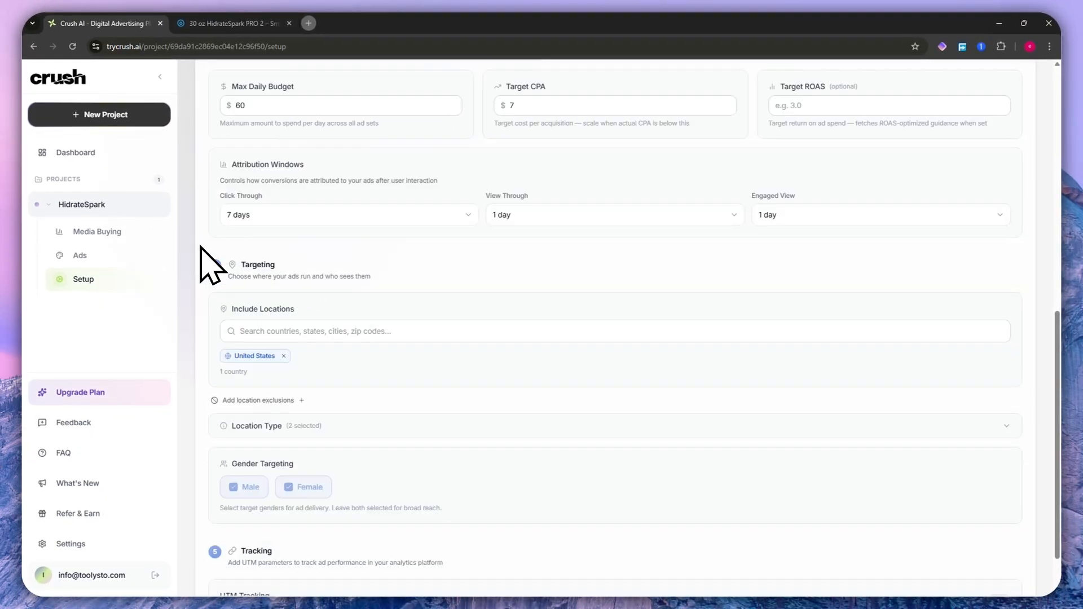
pyautogui.scroll(2, 210, 265)
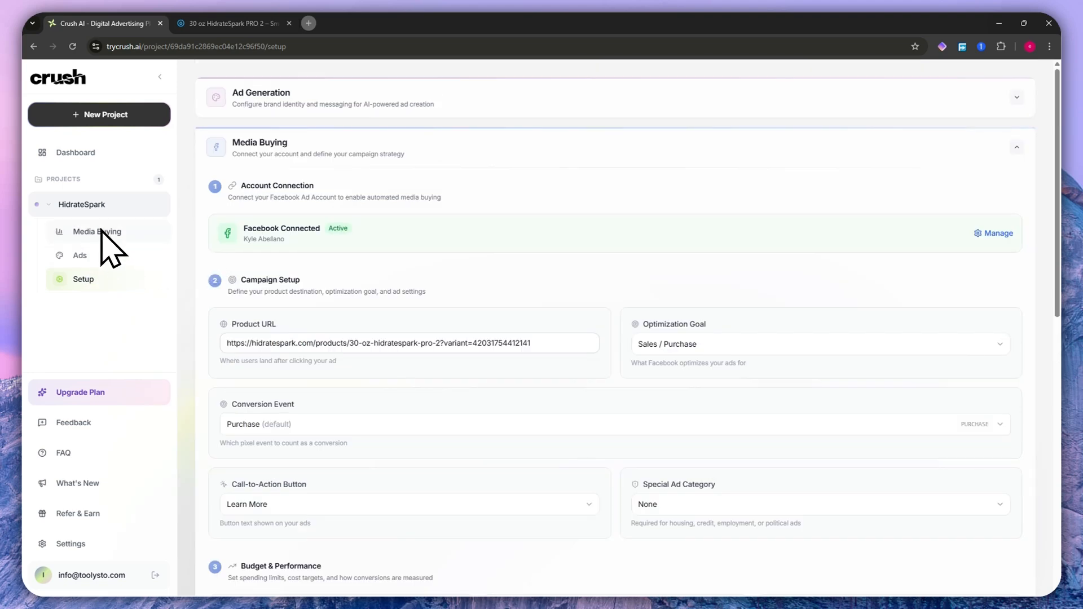
# - View the dashboard, open the HidrateSpark project's Media Buying chat and read what the Crush assistant can do
pyautogui.click(103, 157)
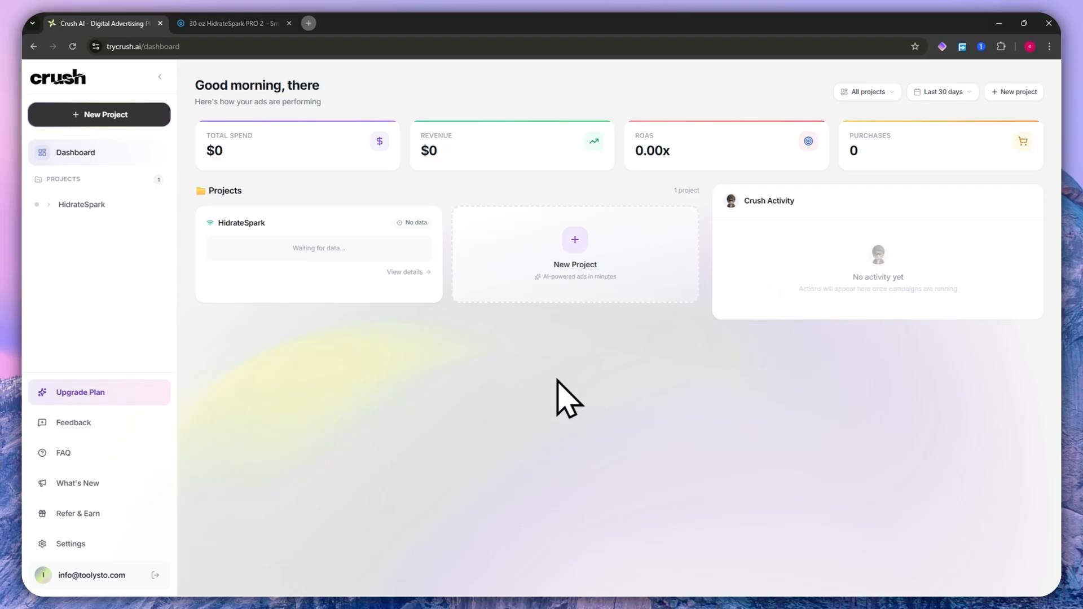
pyautogui.click(46, 203)
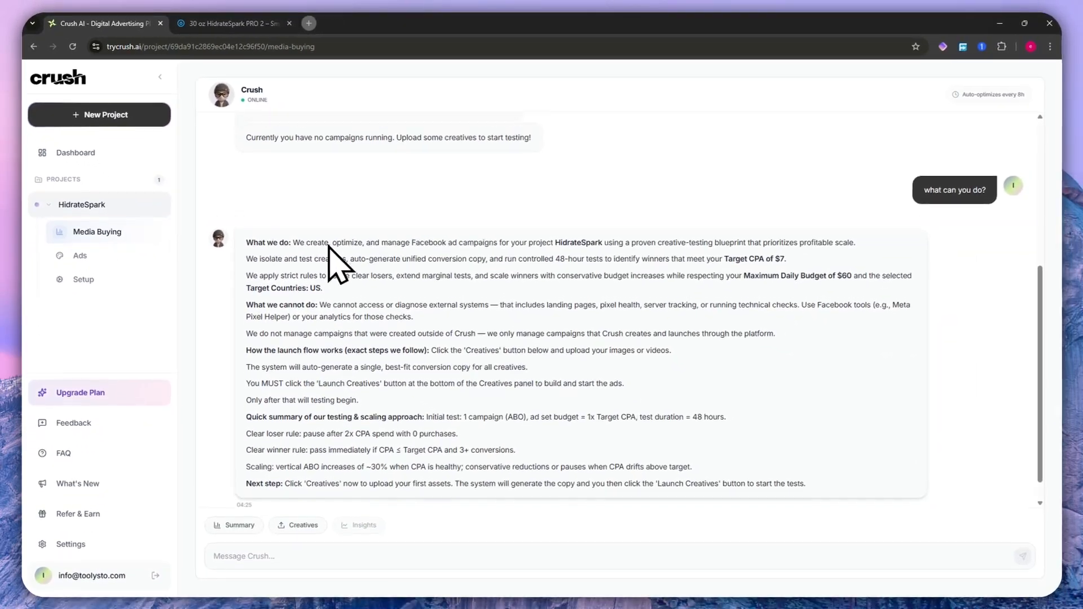
pyautogui.scroll(5, 329, 246)
pyautogui.scroll(-5, 602, 334)
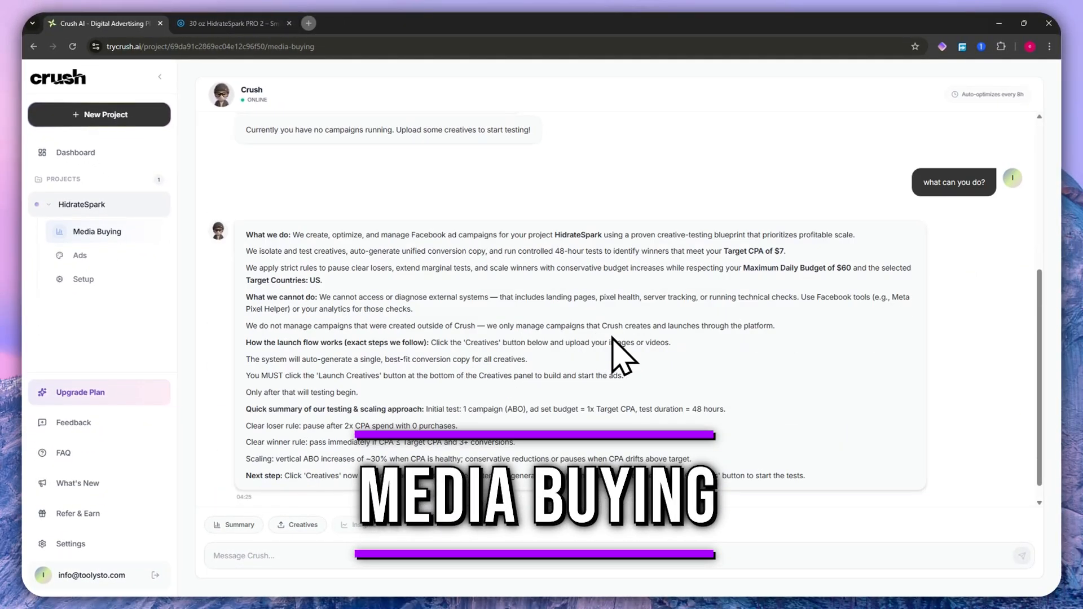
pyautogui.scroll(3, 601, 384)
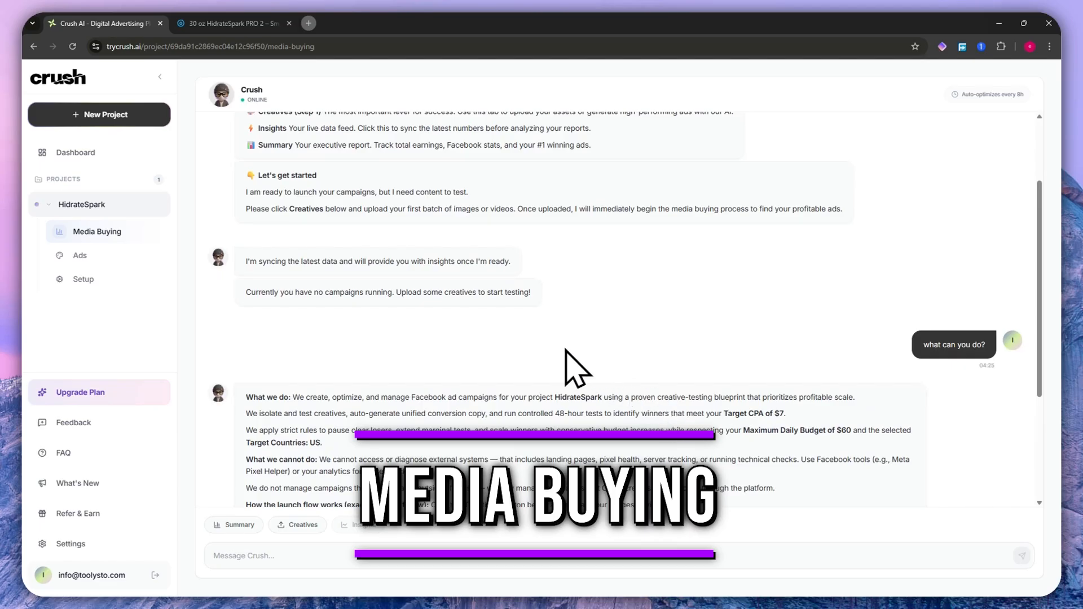
pyautogui.scroll(-3, 564, 367)
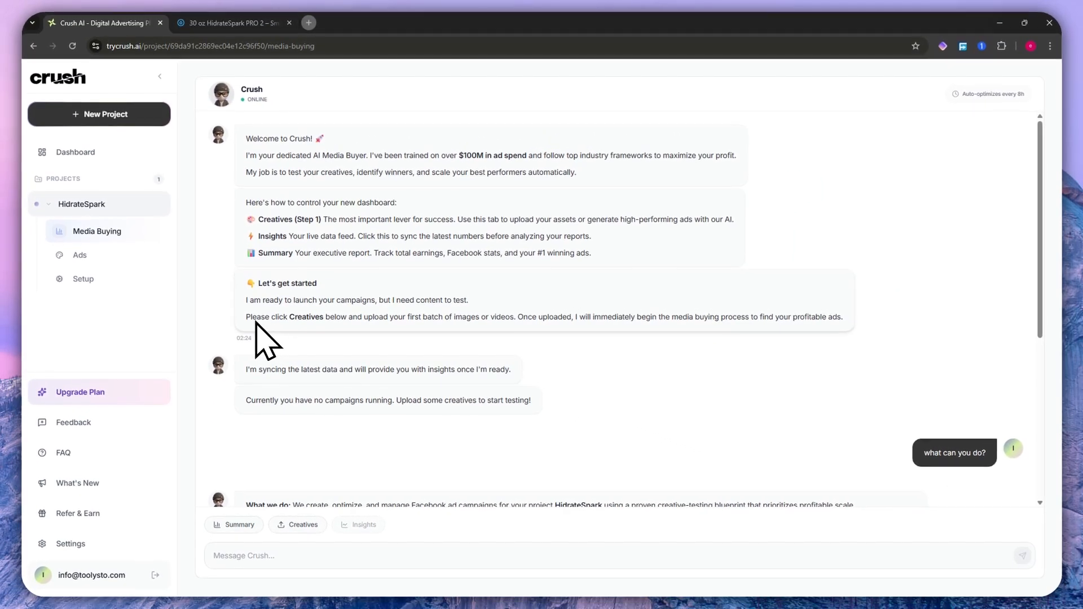
# - Highlight the "Let's get started" instructions on uploading creatives and read on to the assistant's launch flow explanation
pyautogui.moveTo(248, 284); pyautogui.dragTo(355, 267)
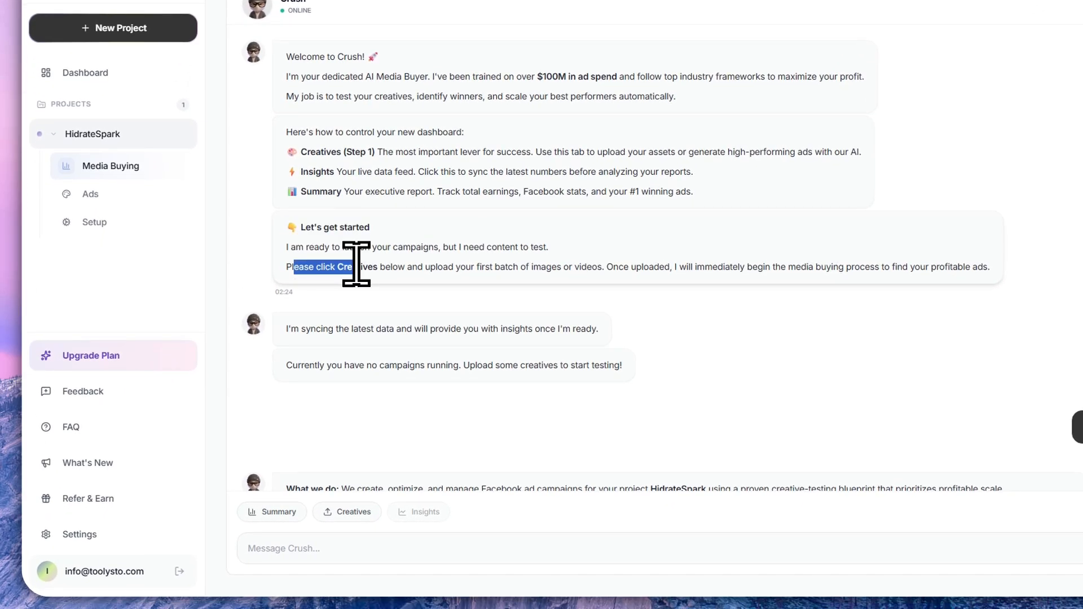
pyautogui.click(366, 265)
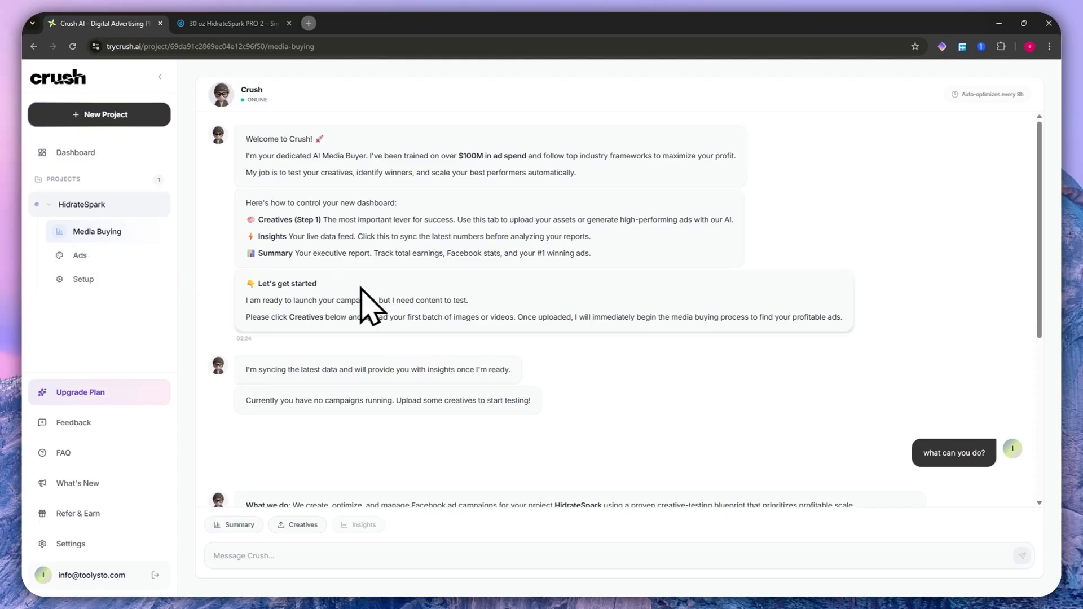
pyautogui.moveTo(390, 317); pyautogui.dragTo(386, 317)
pyautogui.moveTo(247, 300); pyautogui.dragTo(707, 317)
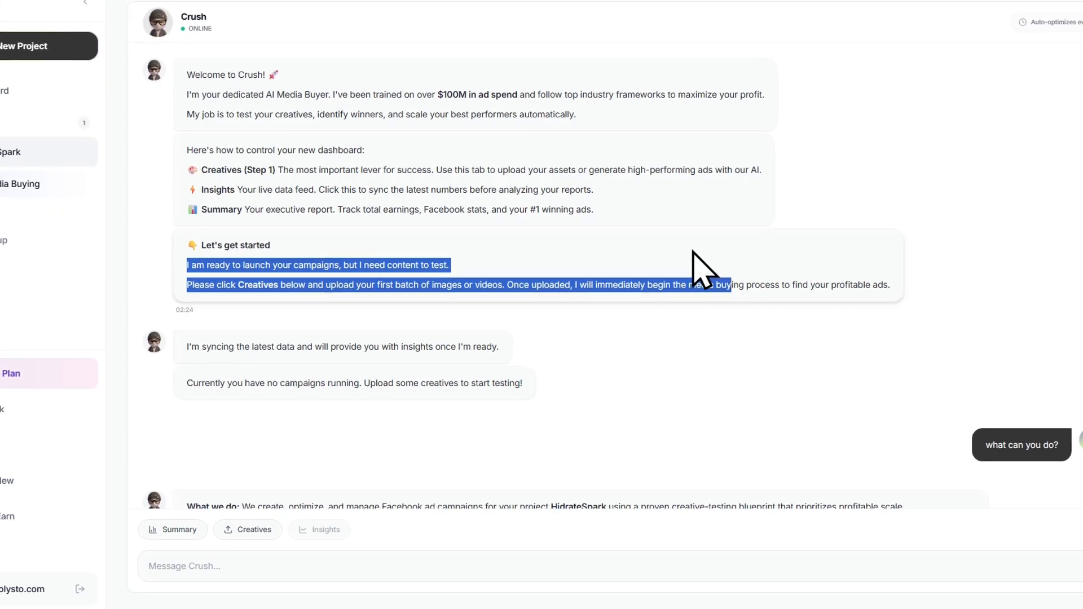
pyautogui.click(591, 349)
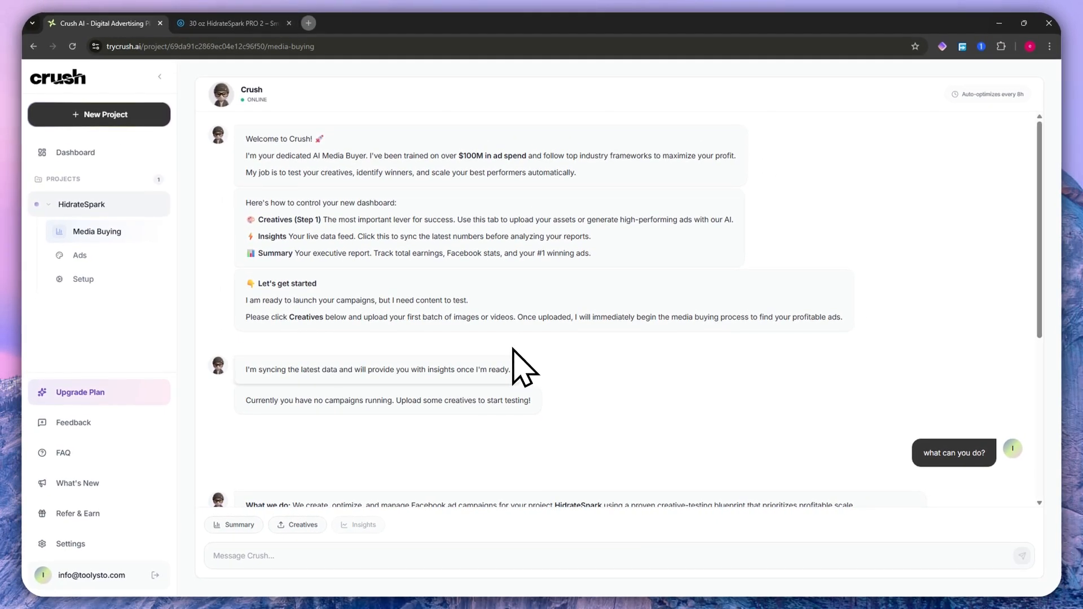
pyautogui.scroll(-5, 513, 366)
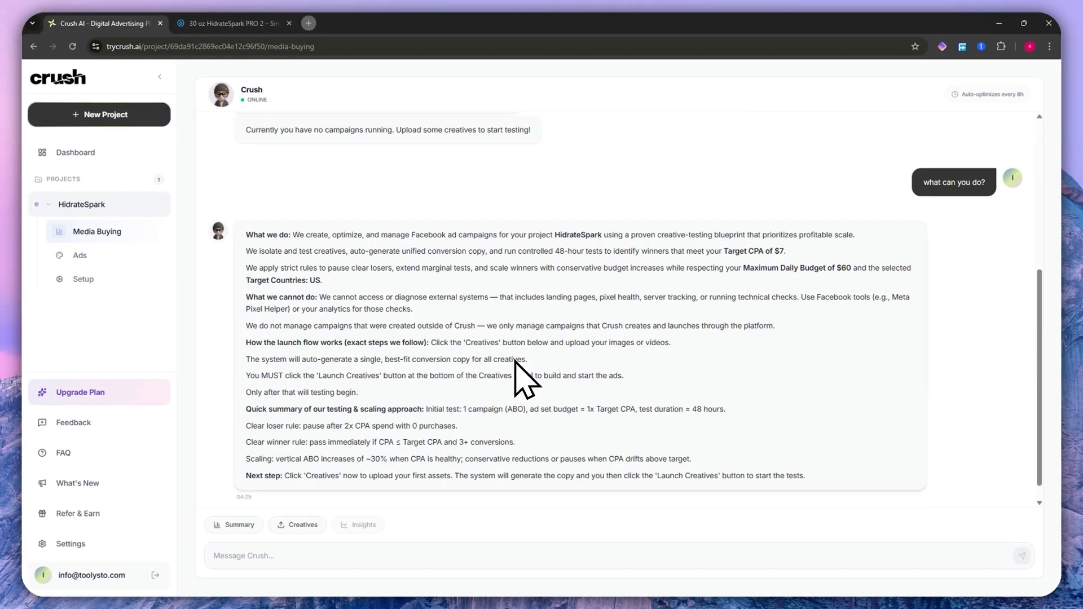
# - Upload the six 30oz_PRO_2 product images from the Downloadswi folder as new creatives for the HidrateSpark project
pyautogui.click(297, 524)
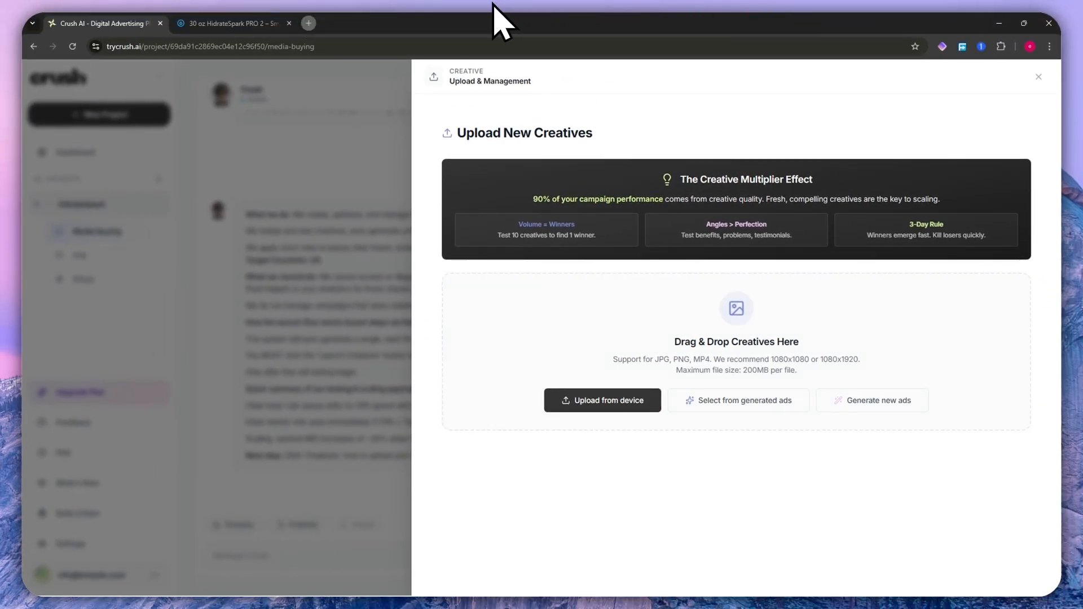
pyautogui.hotkey('alt', 'Tab')
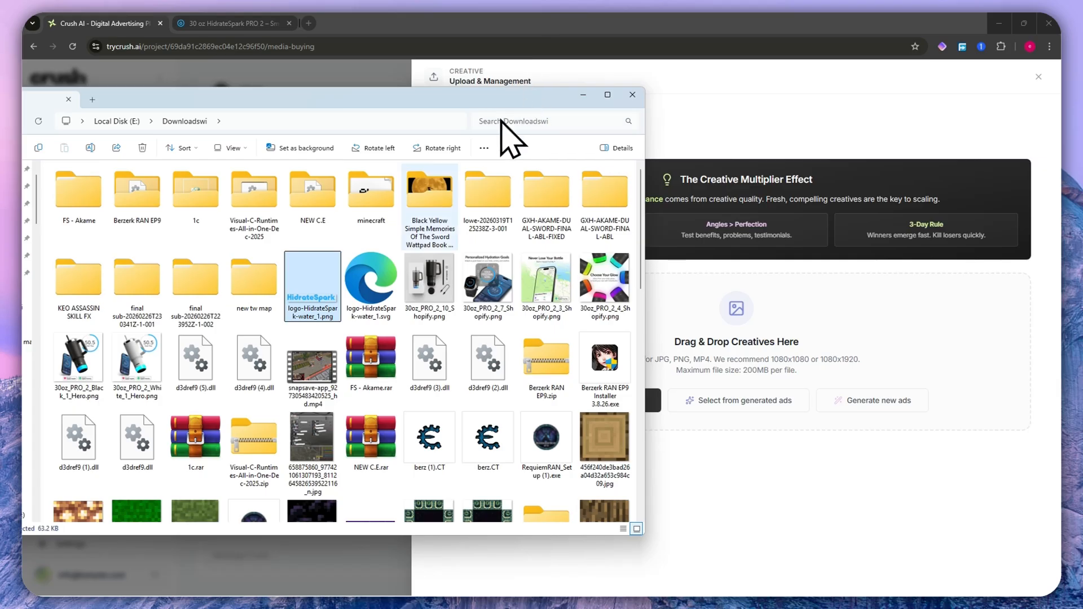
pyautogui.click(78, 361)
pyautogui.keyDown('ctrl'); pyautogui.click(137, 361); pyautogui.keyUp('ctrl')
pyautogui.keyDown('ctrl'); pyautogui.click(619, 289); pyautogui.keyUp('ctrl')
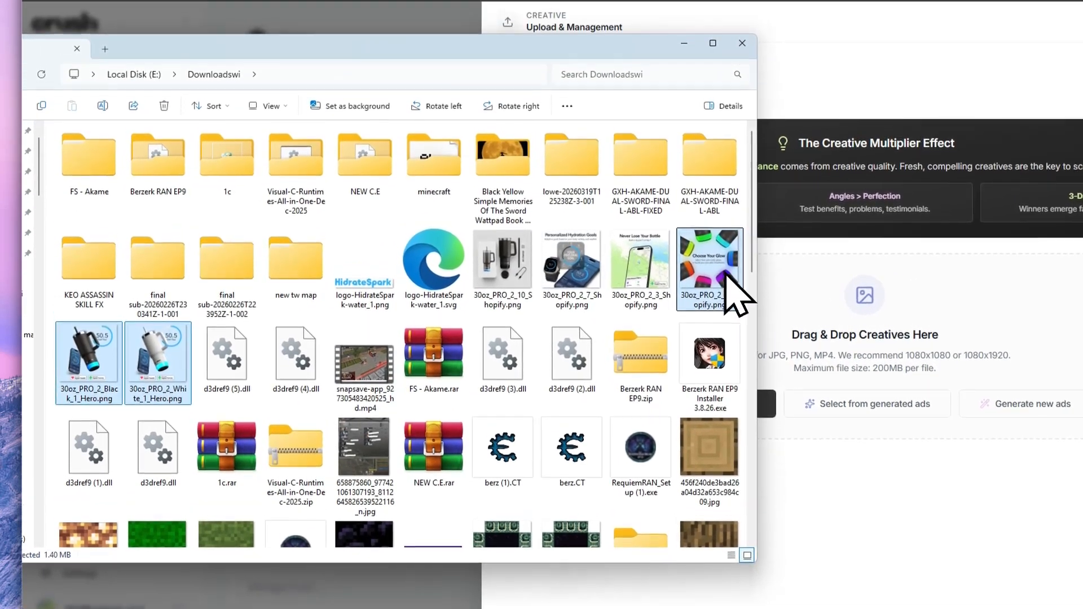
pyautogui.keyDown('ctrl'); pyautogui.click(640, 257); pyautogui.keyUp('ctrl')
pyautogui.keyDown('ctrl'); pyautogui.click(577, 255); pyautogui.keyUp('ctrl')
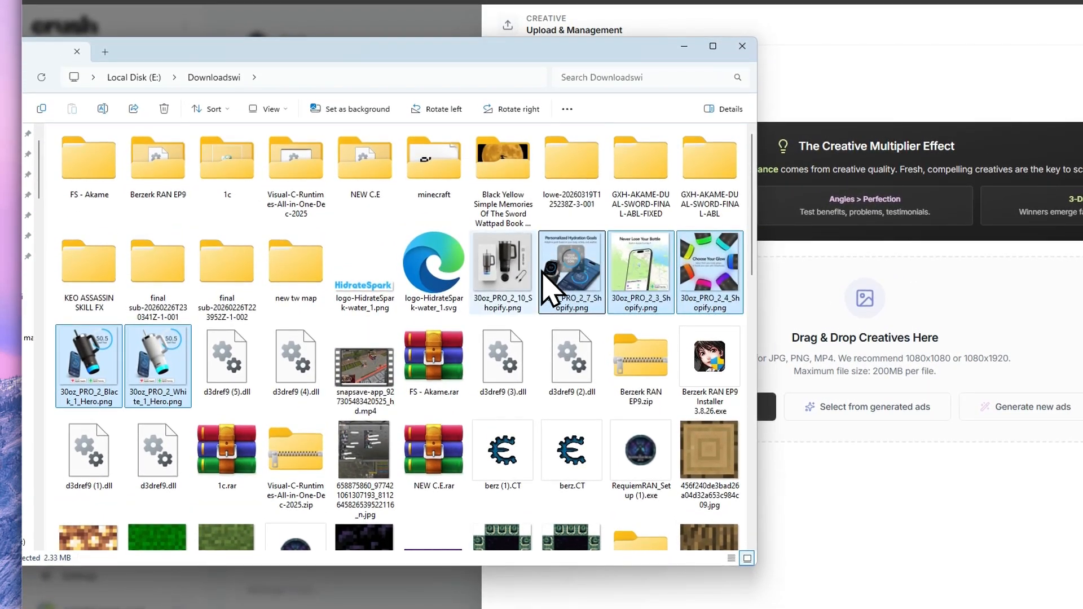
pyautogui.keyDown('ctrl'); pyautogui.click(528, 257); pyautogui.keyUp('ctrl')
pyautogui.moveTo(550, 279); pyautogui.dragTo(914, 334)
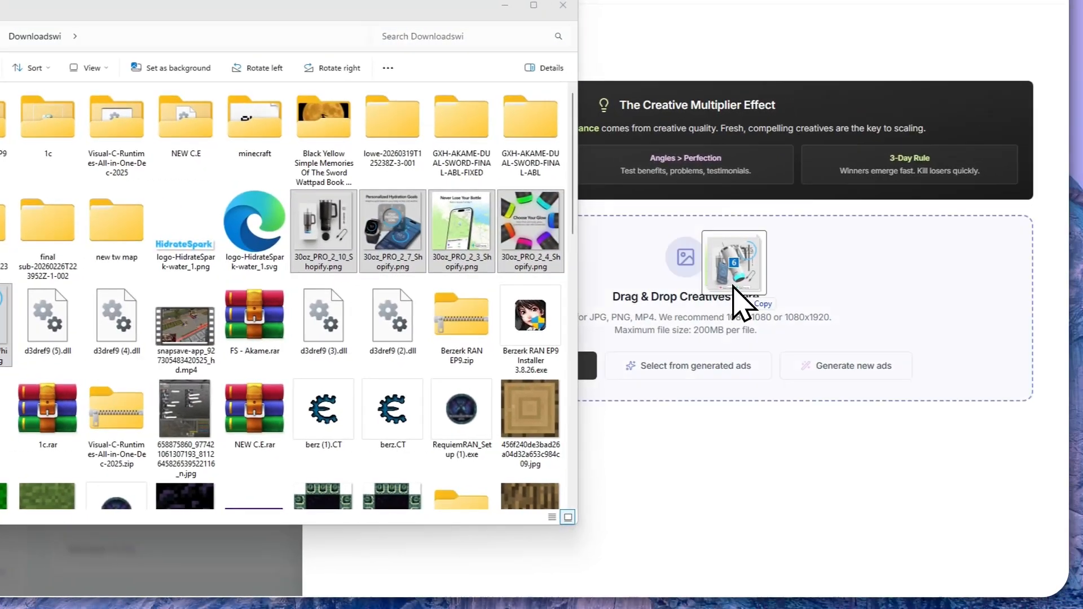
pyautogui.moveTo(733, 286); pyautogui.dragTo(739, 290)
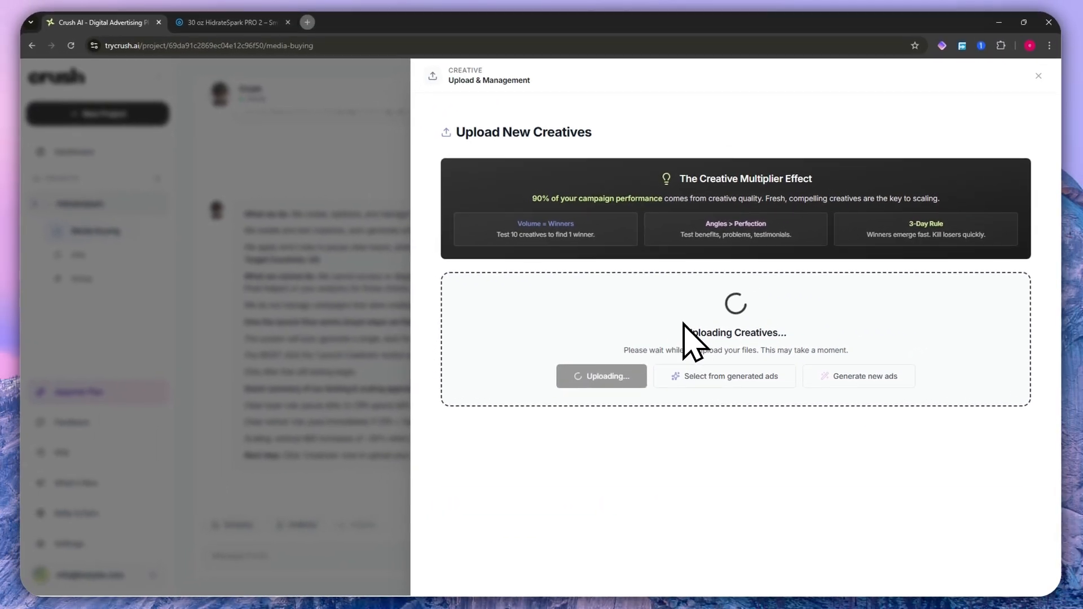
# - Review the ad previews of the six uploaded creatives, checking their generated primary text, headlines and descriptions
pyautogui.scroll(-3, 687, 367)
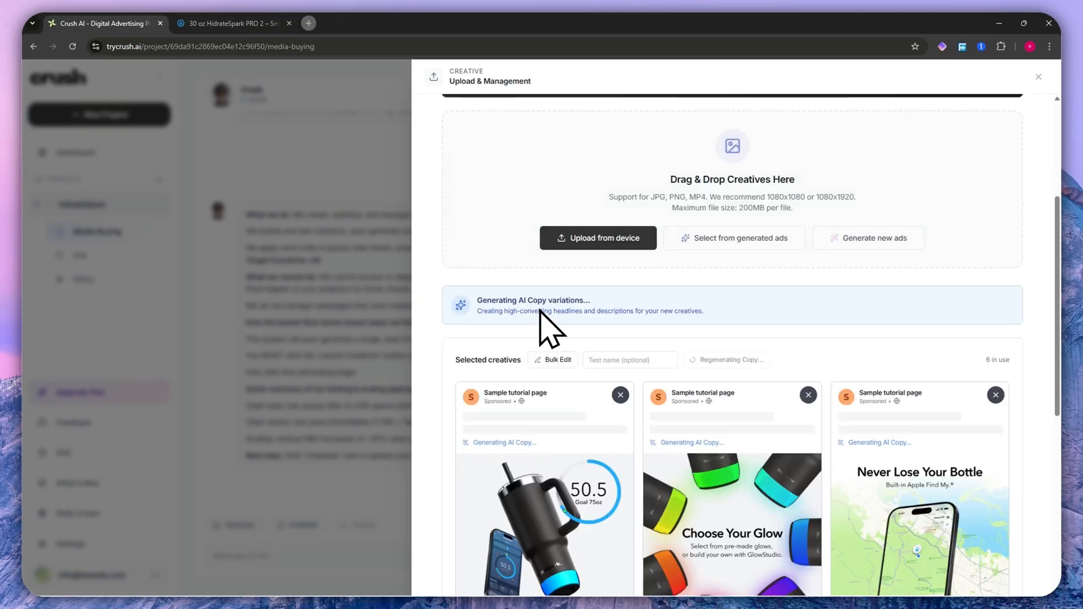
pyautogui.scroll(-1, 550, 330)
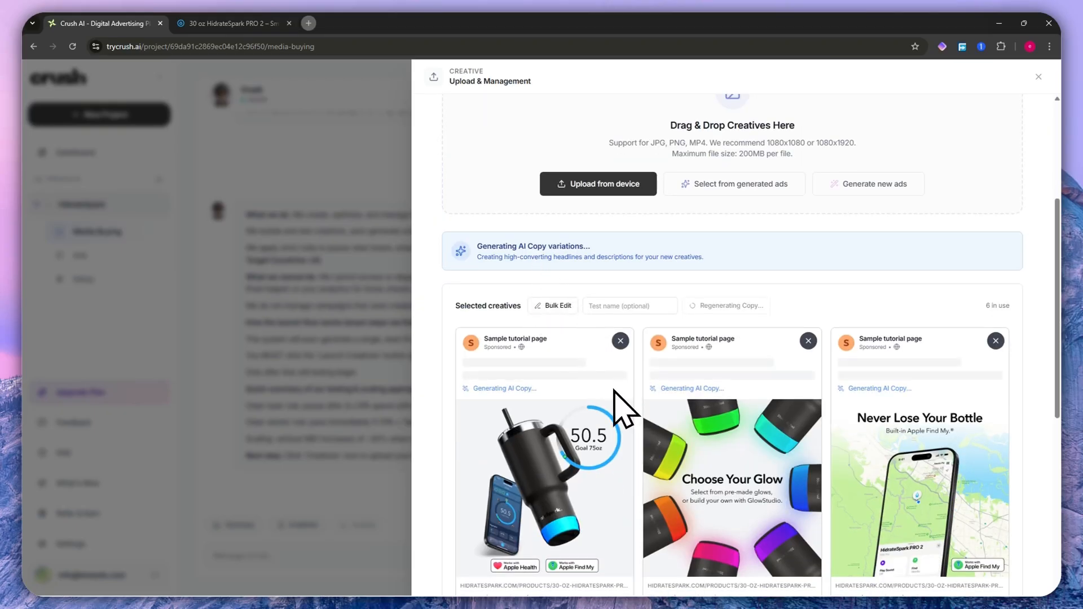
pyautogui.scroll(-5, 598, 339)
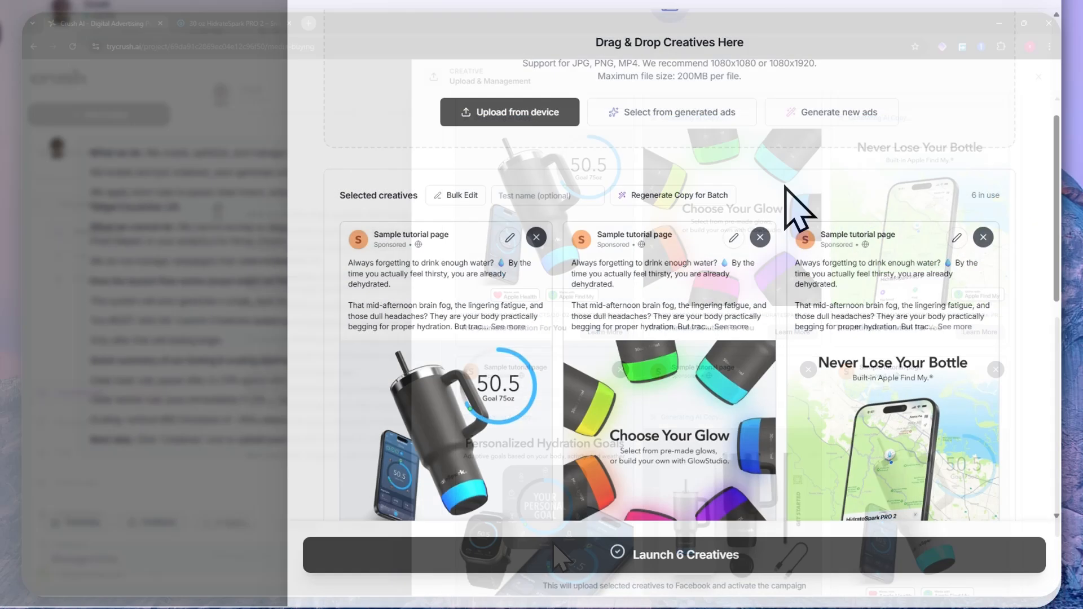
pyautogui.scroll(-2, 826, 271)
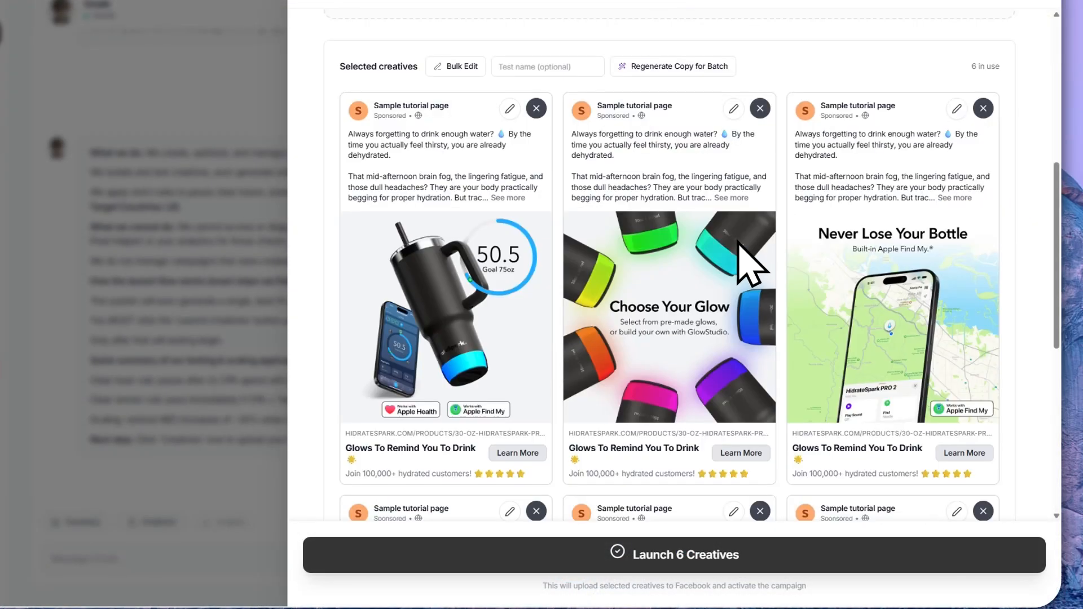
pyautogui.scroll(-5, 744, 259)
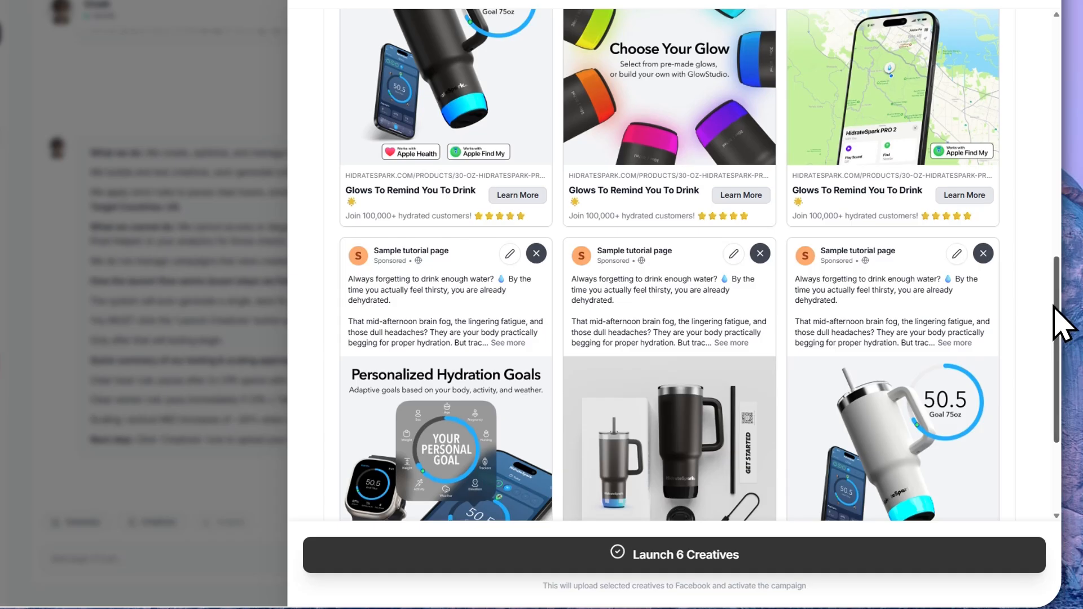
pyautogui.moveTo(1057, 348); pyautogui.dragTo(1057, 417)
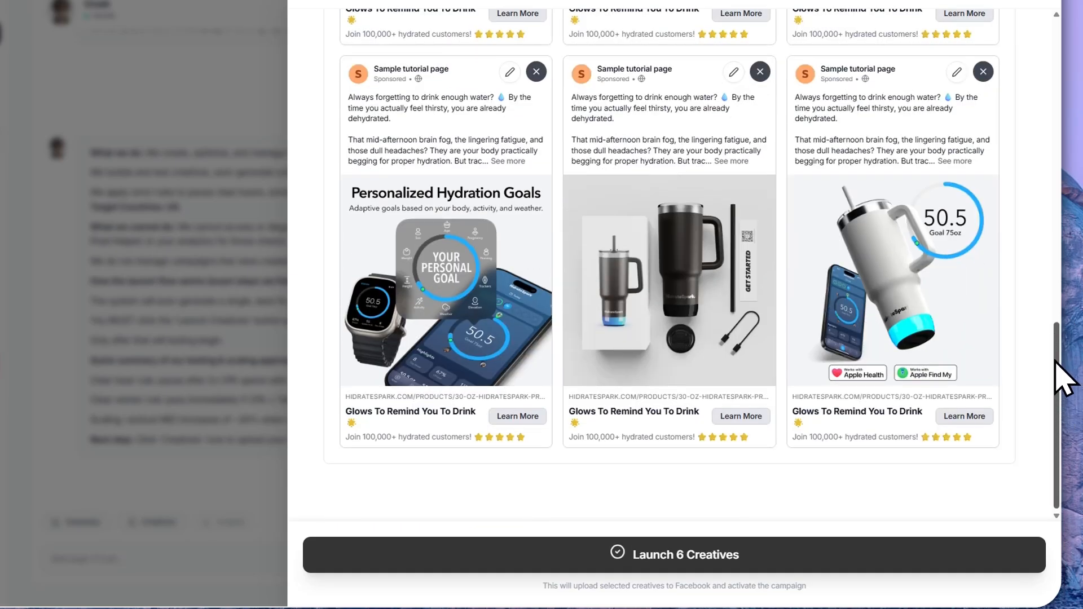
pyautogui.scroll(3, 1055, 327)
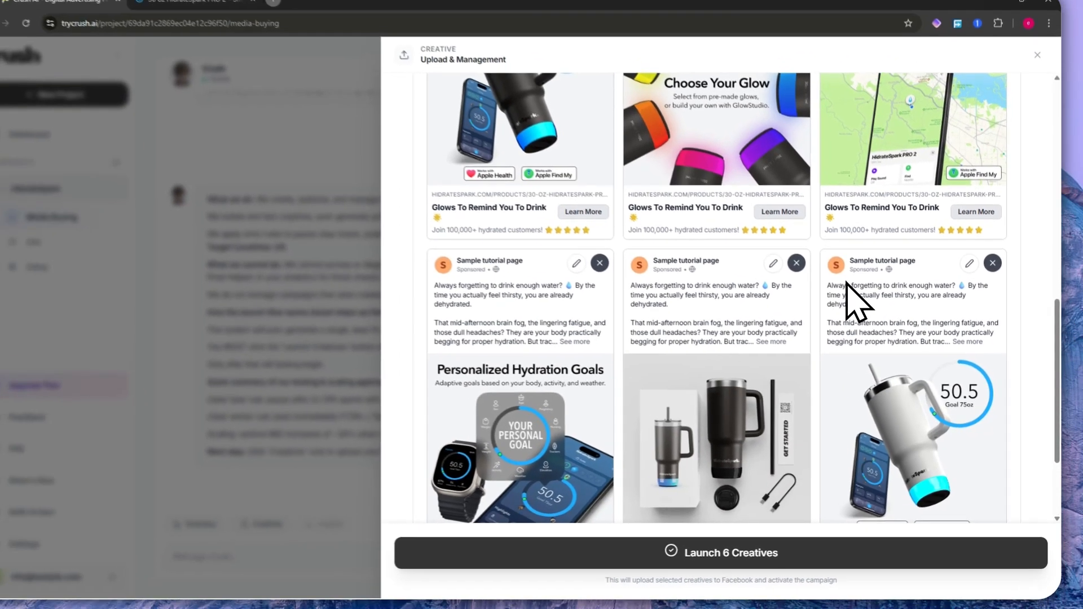
pyautogui.scroll(5, 790, 282)
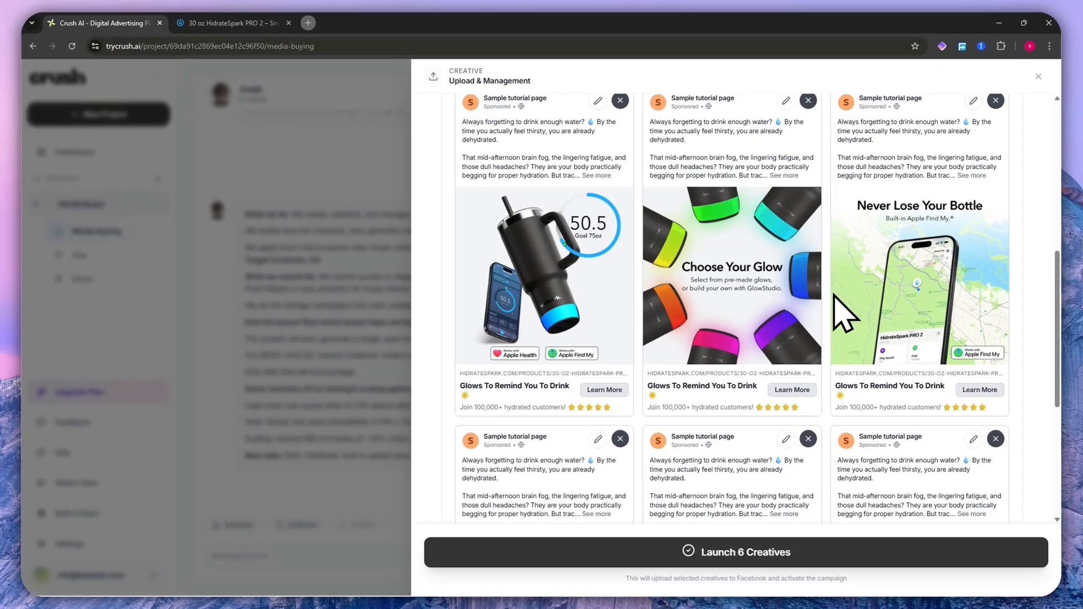
pyautogui.scroll(5, 762, 330)
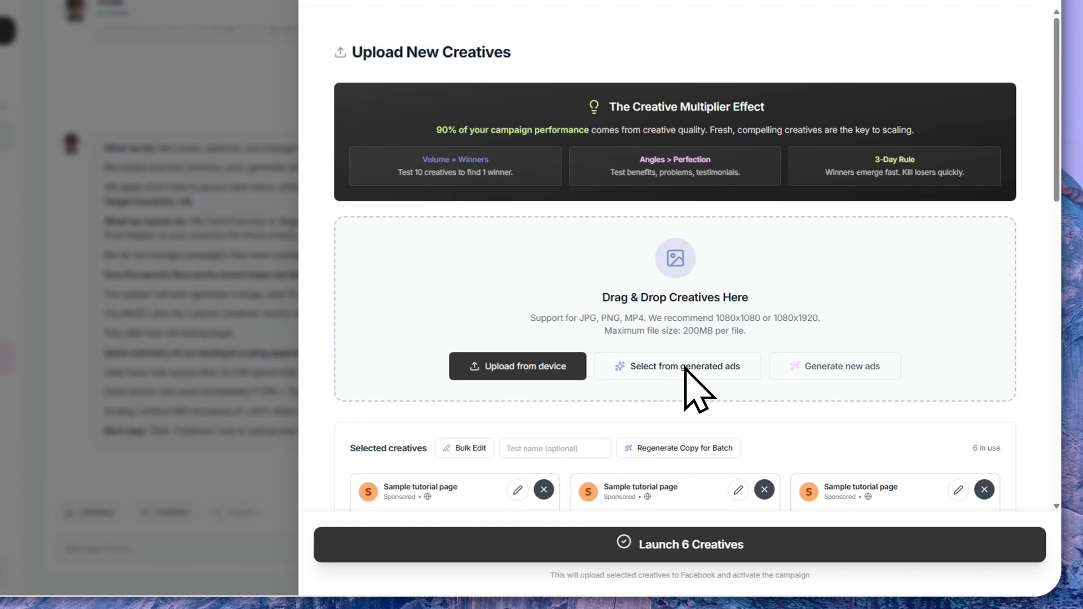
# - Check the generated ads available for selection, visit the project's Ads page and reopen the Media Buying creative upload
pyautogui.click(745, 401)
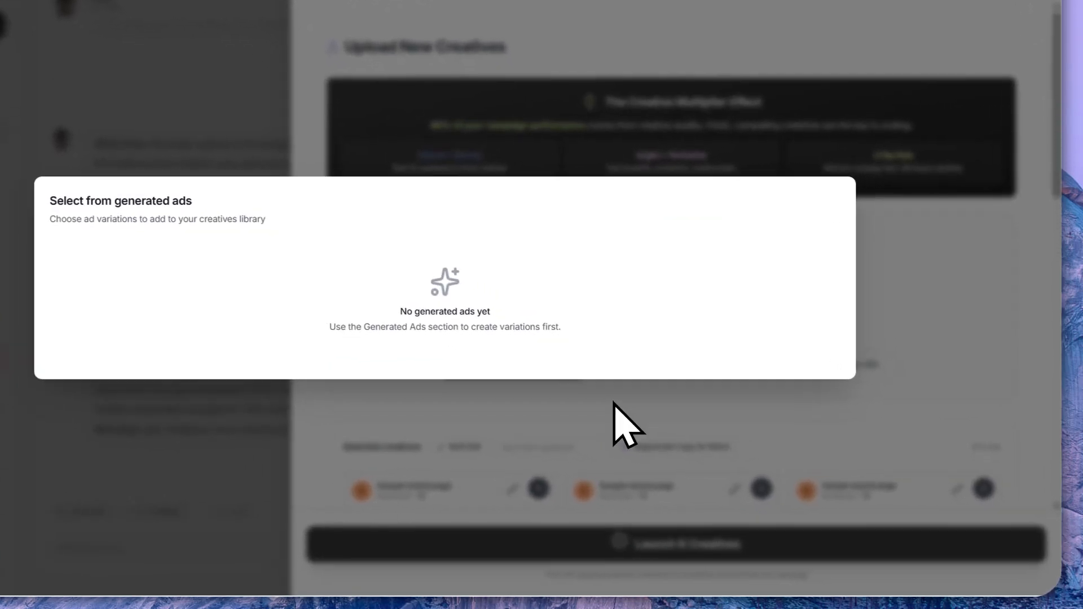
pyautogui.click(692, 451)
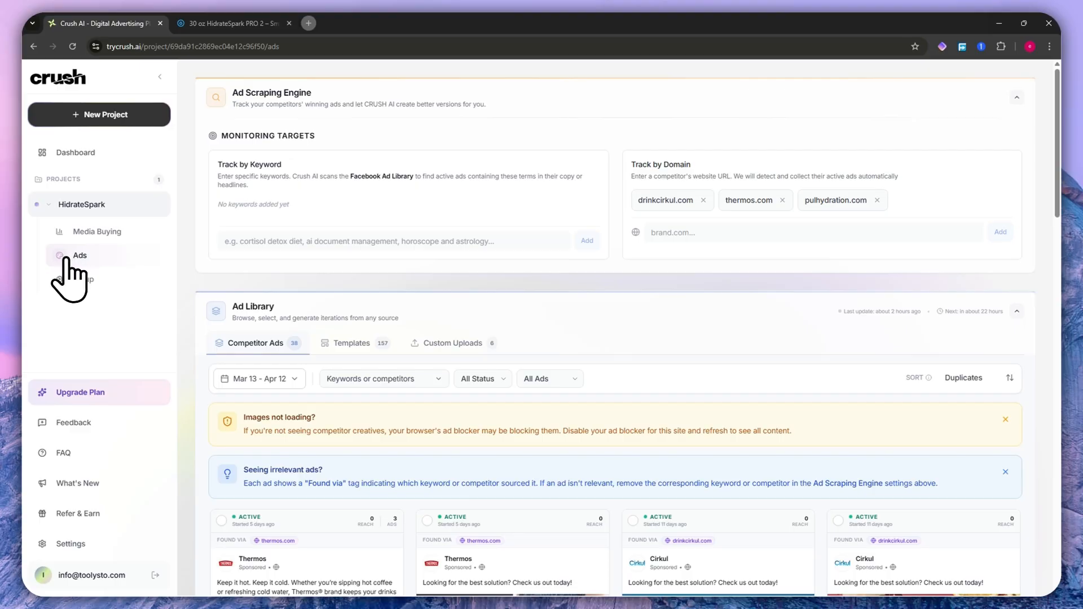
pyautogui.click(99, 233)
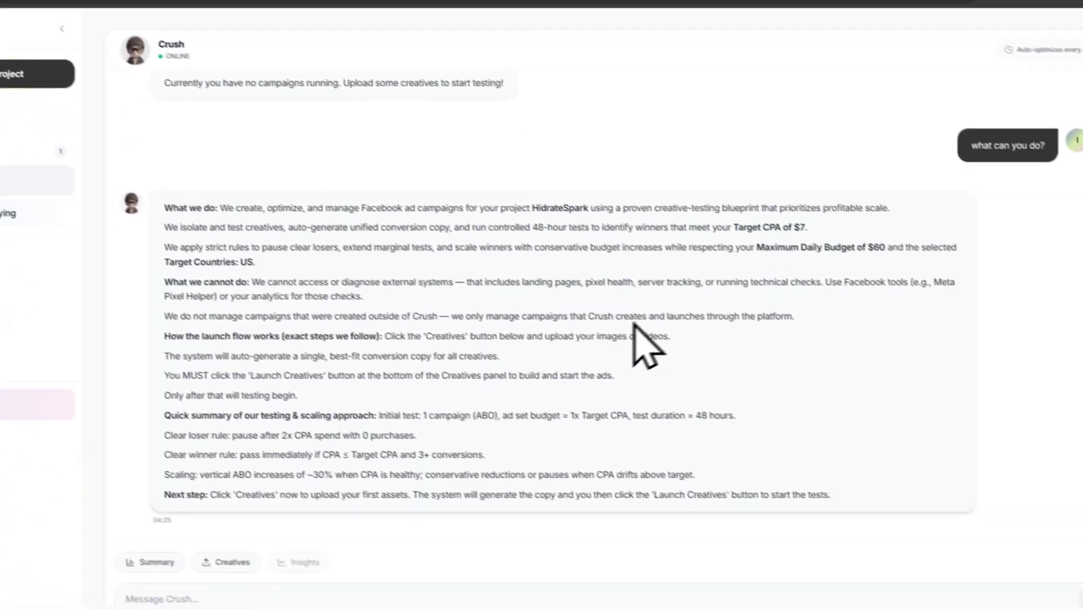
pyautogui.scroll(3, 633, 323)
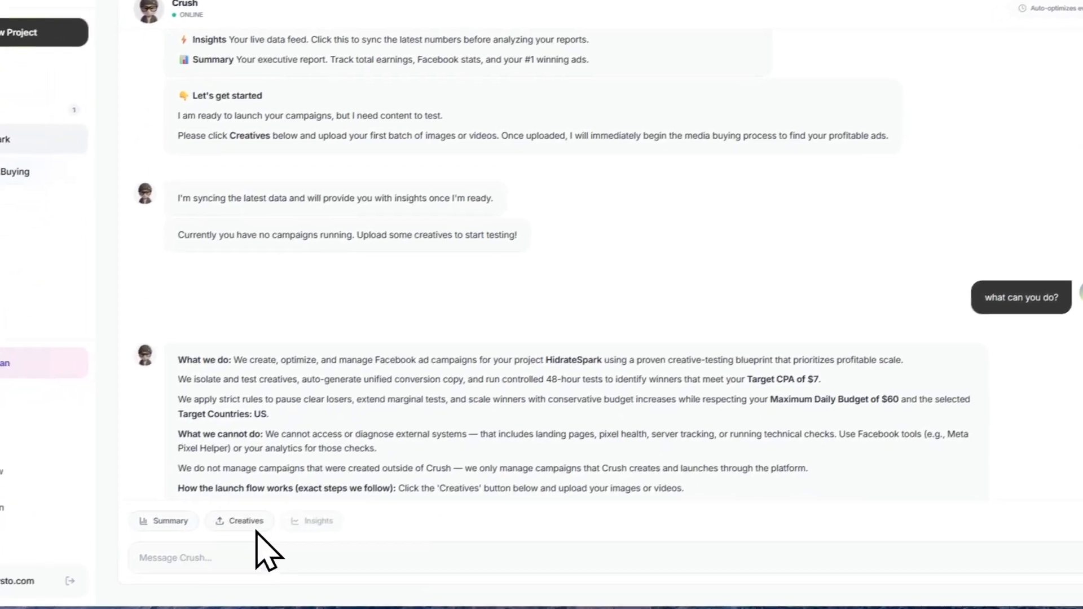
pyautogui.click(226, 563)
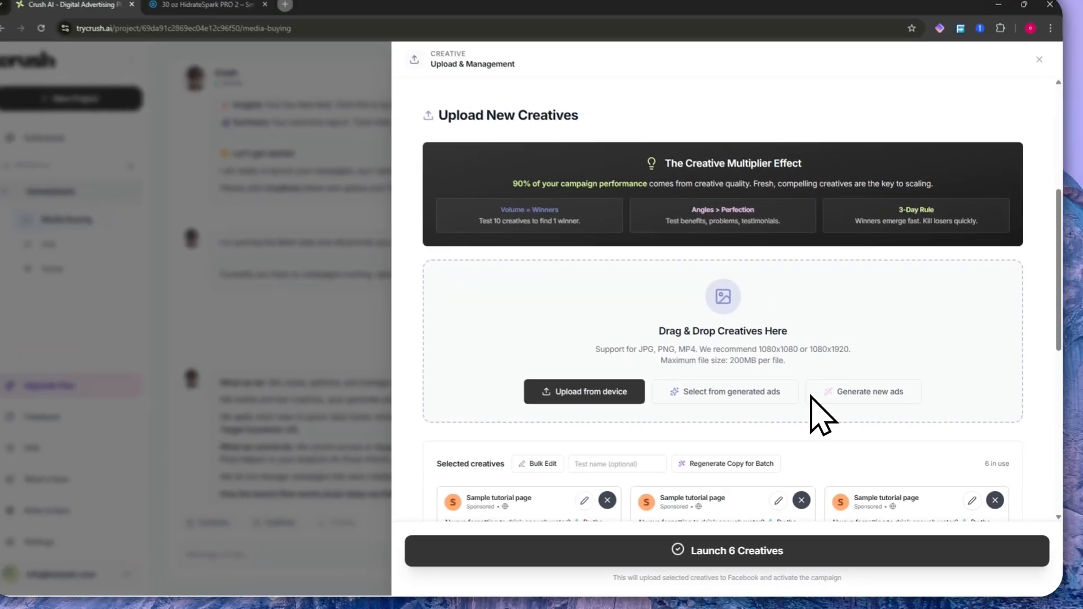
# - Check the selected creatives' ad previews once more and launch all six creatives to Facebook
pyautogui.scroll(-10, 914, 389)
pyautogui.scroll(5, 648, 270)
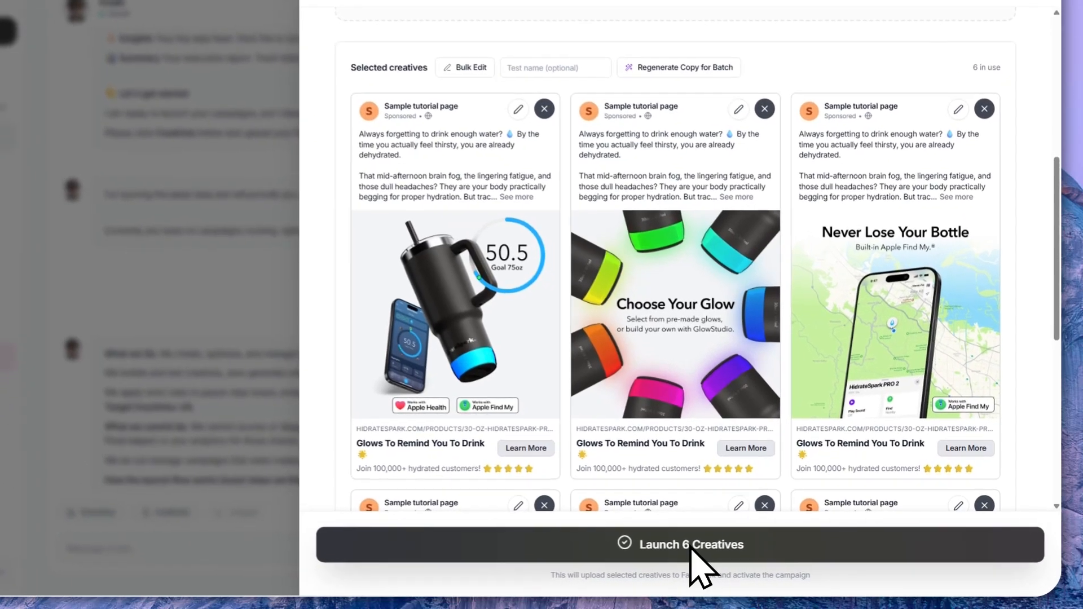
pyautogui.click(750, 555)
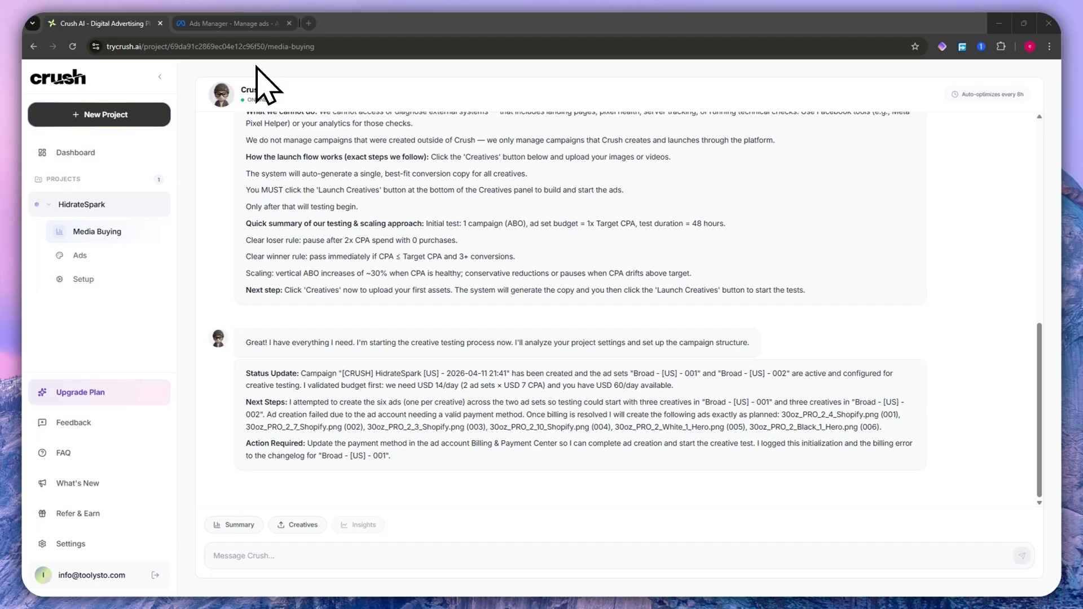
# - Compare the Broad - [US] ad sets in Meta Ads Manager with the launch status update in Crush AI
pyautogui.click(237, 23)
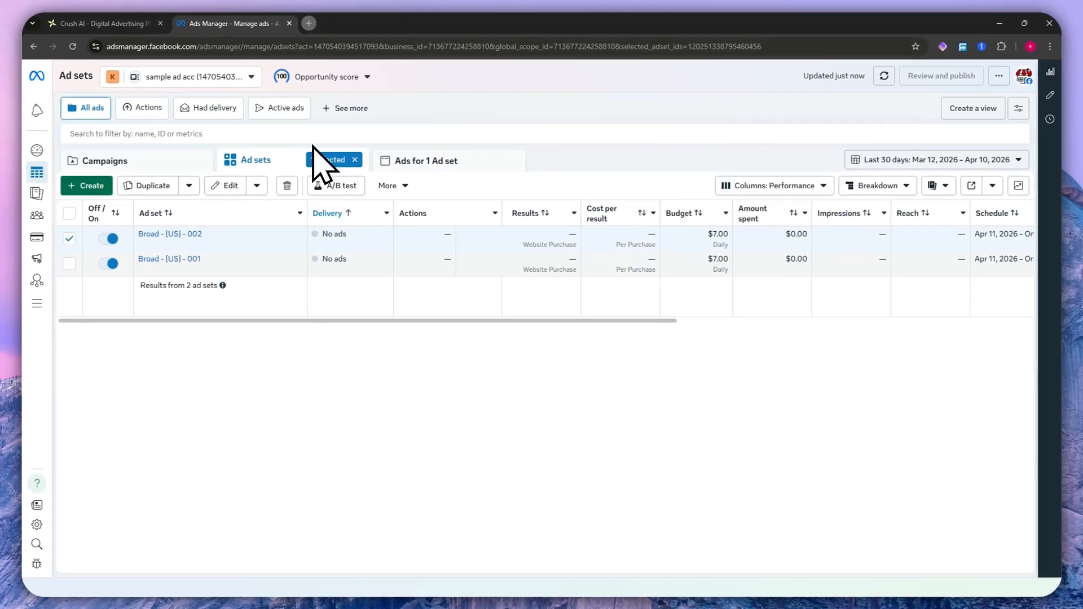
pyautogui.moveTo(194, 238)
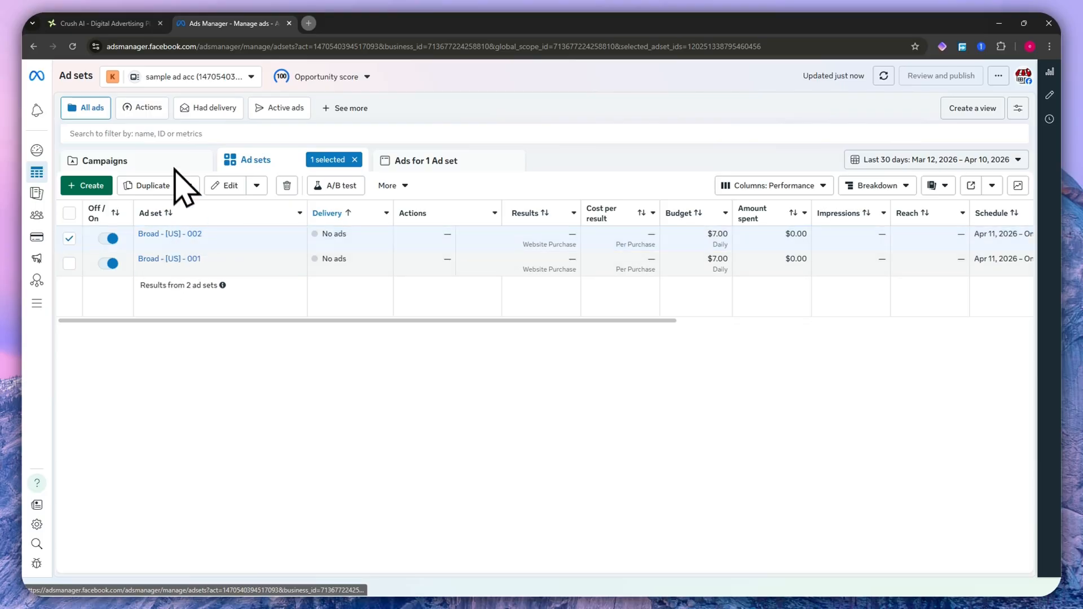
pyautogui.click(102, 23)
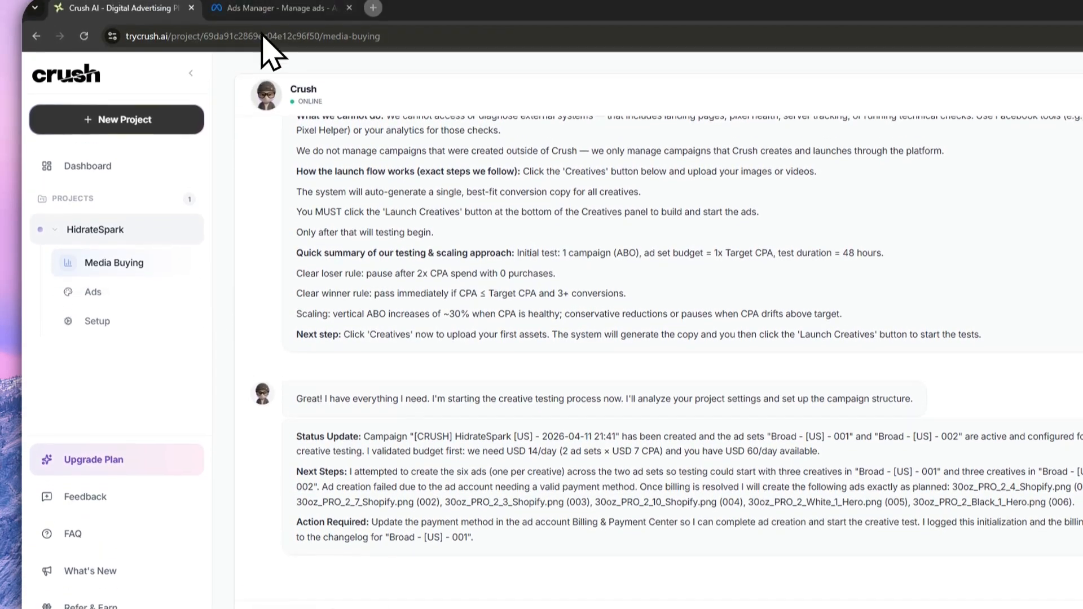
pyautogui.click(270, 17)
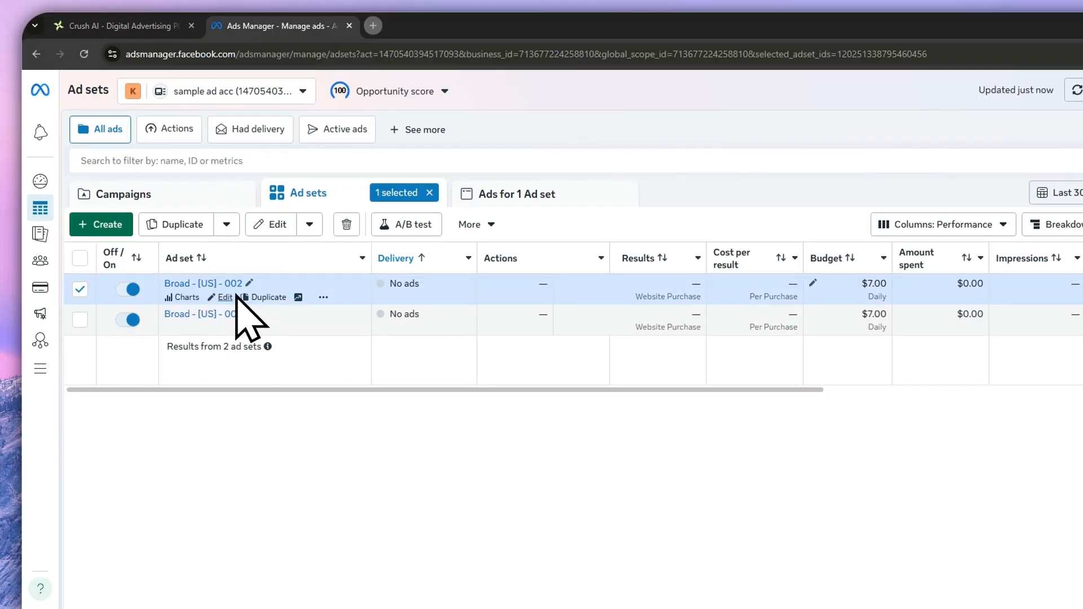
pyautogui.click(107, 25)
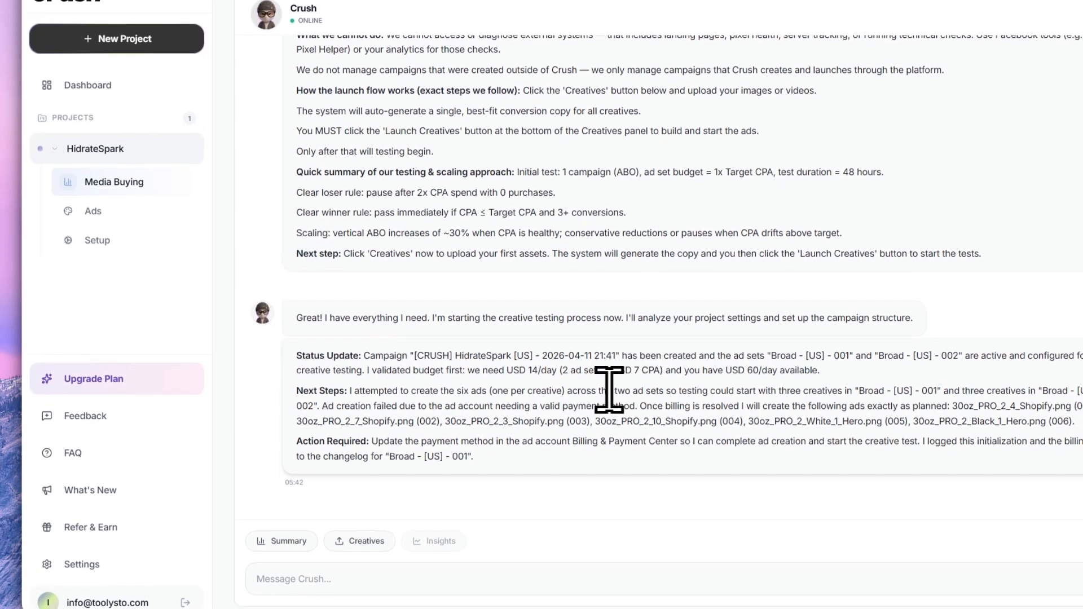
# - Highlight the "Next Steps" paragraph of the status update to read about creating the six ads
pyautogui.moveTo(297, 421); pyautogui.dragTo(424, 421)
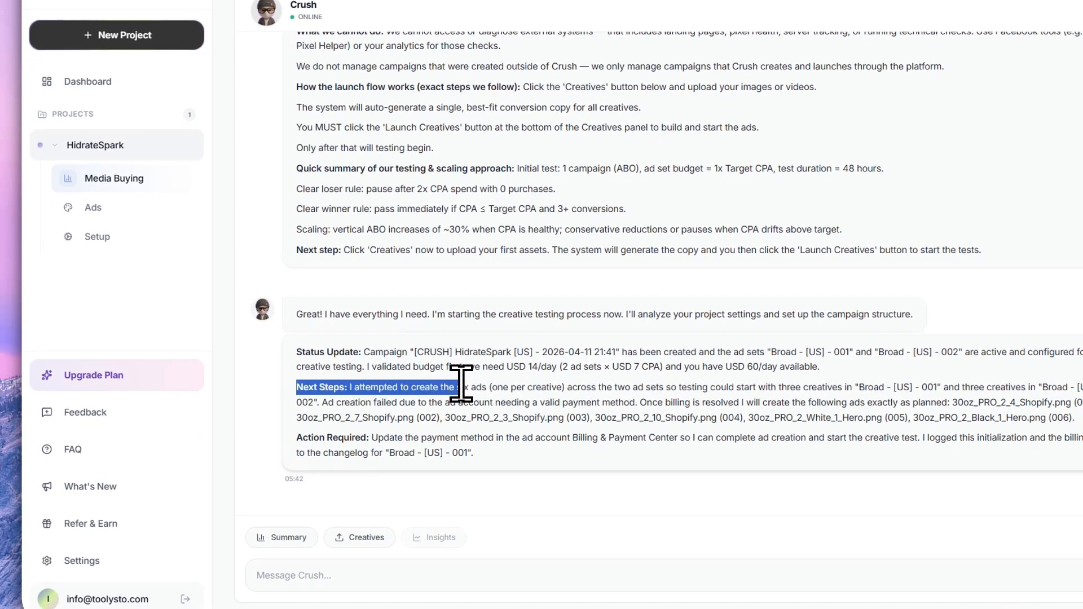
pyautogui.moveTo(487, 385); pyautogui.dragTo(656, 387)
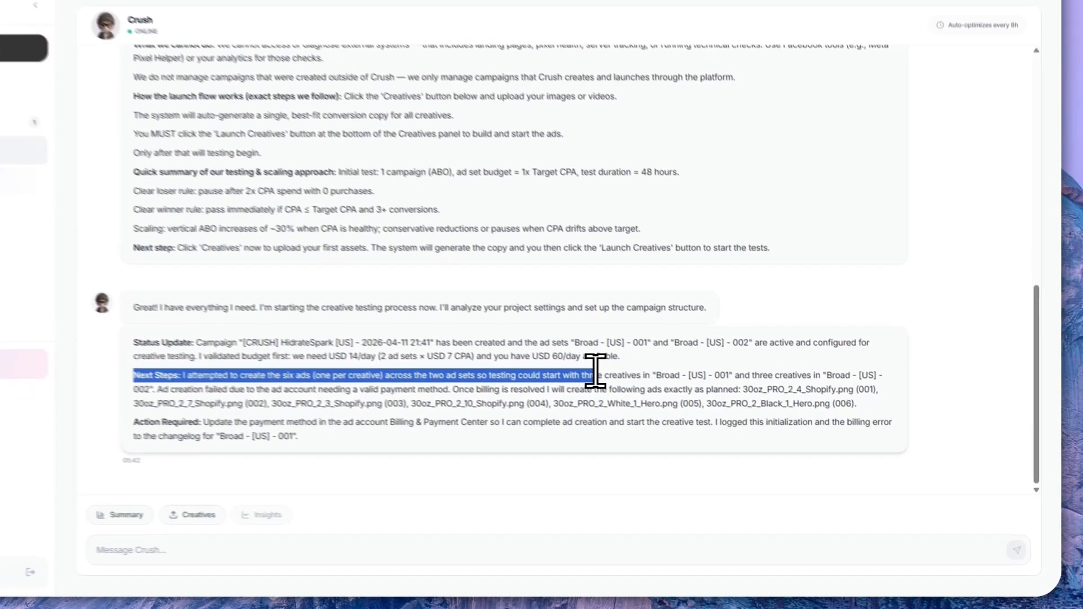
pyautogui.click(648, 401)
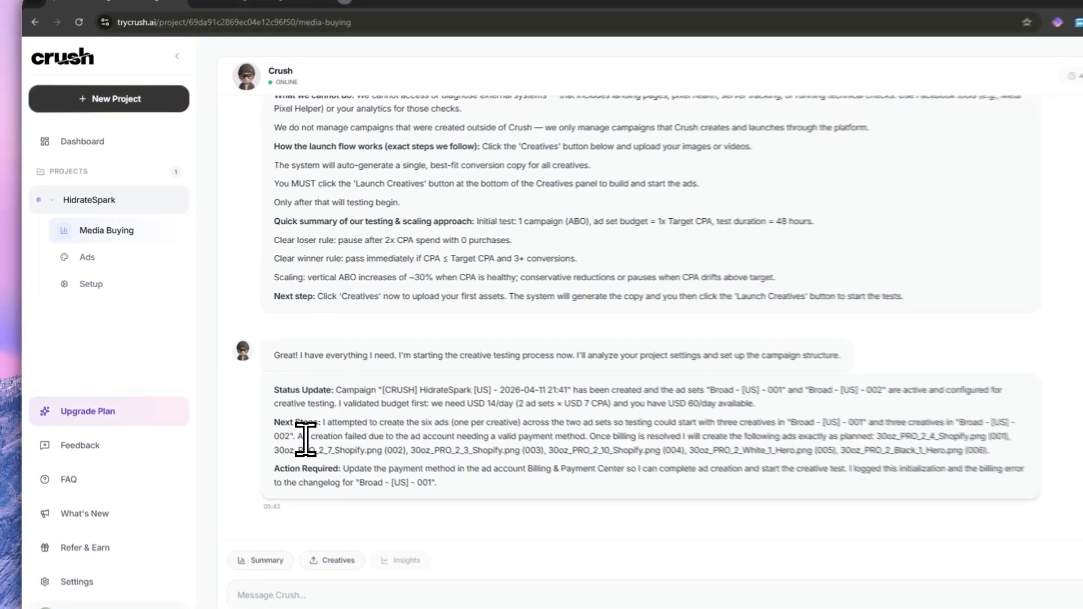
pyautogui.moveTo(247, 403); pyautogui.dragTo(443, 412)
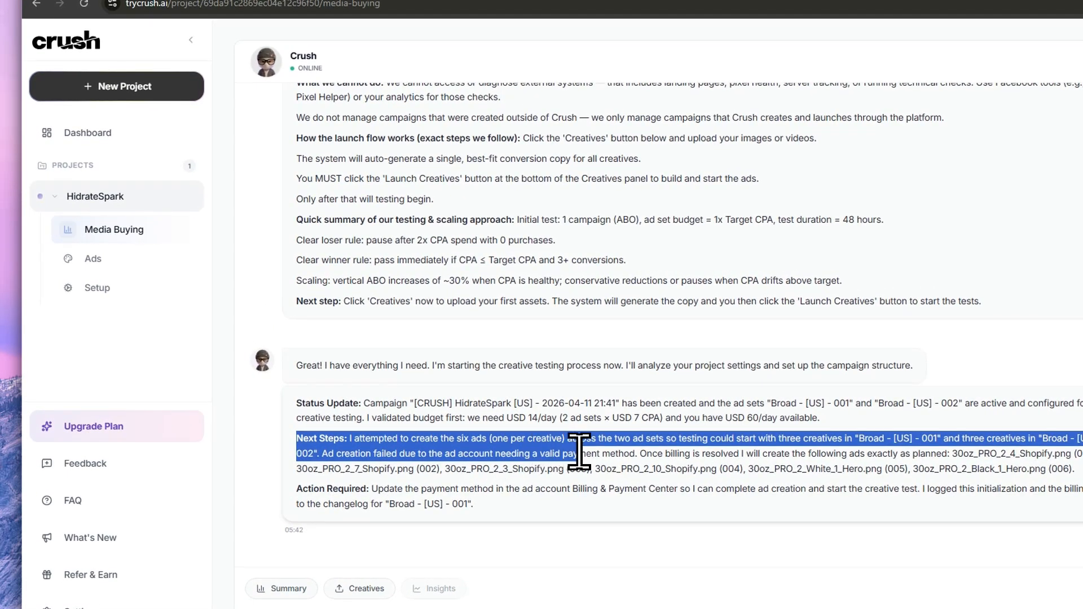
pyautogui.click(624, 450)
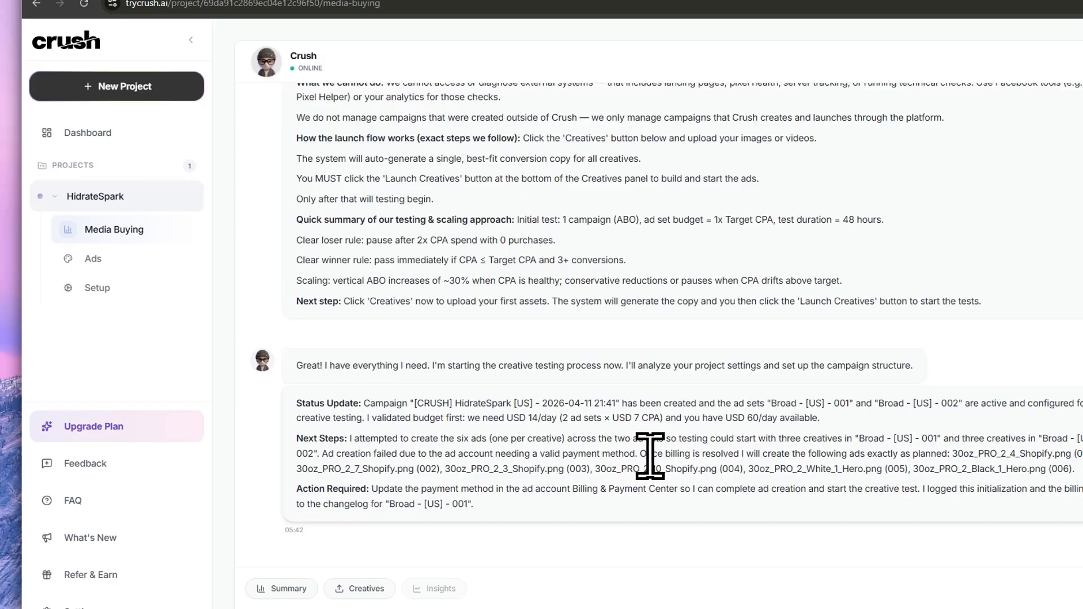
# - Switch to Meta Ads Manager, view the ads under the selected ad set and open the account's Billing & payments page
pyautogui.click(265, 26)
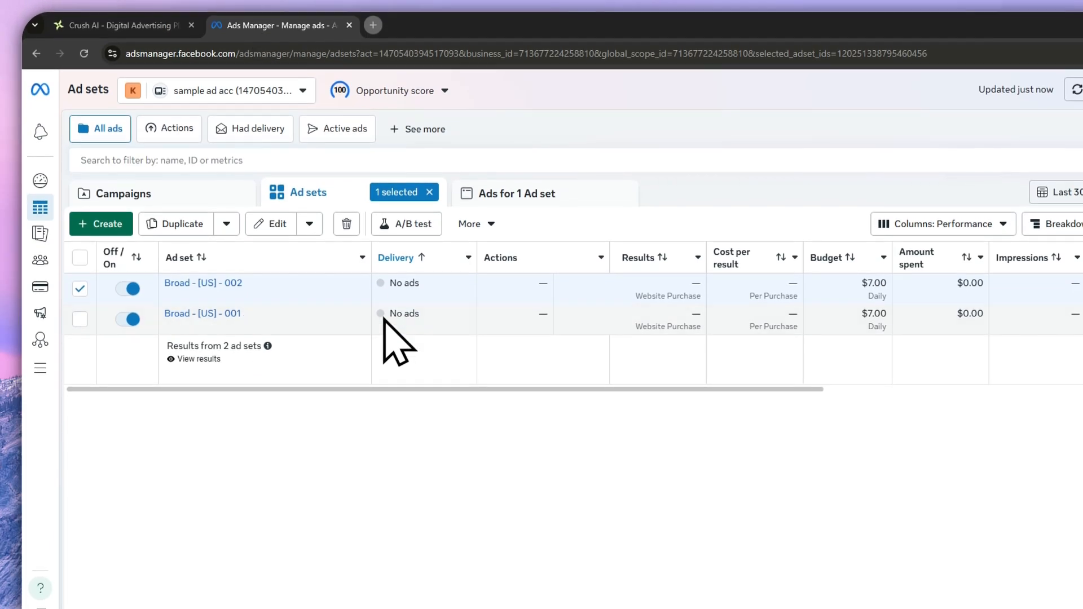
pyautogui.click(484, 198)
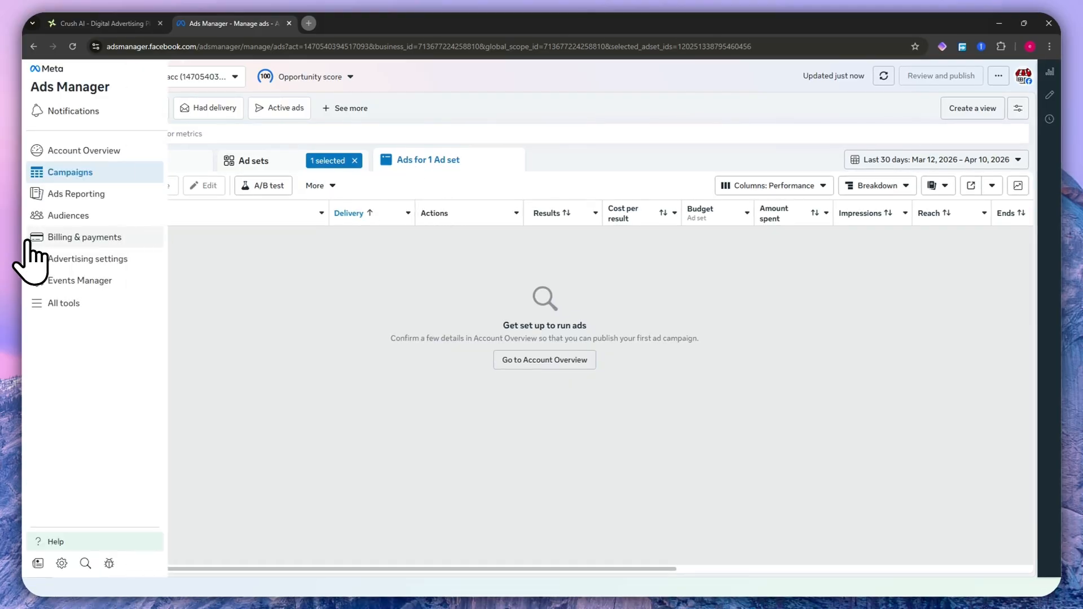
pyautogui.click(50, 240)
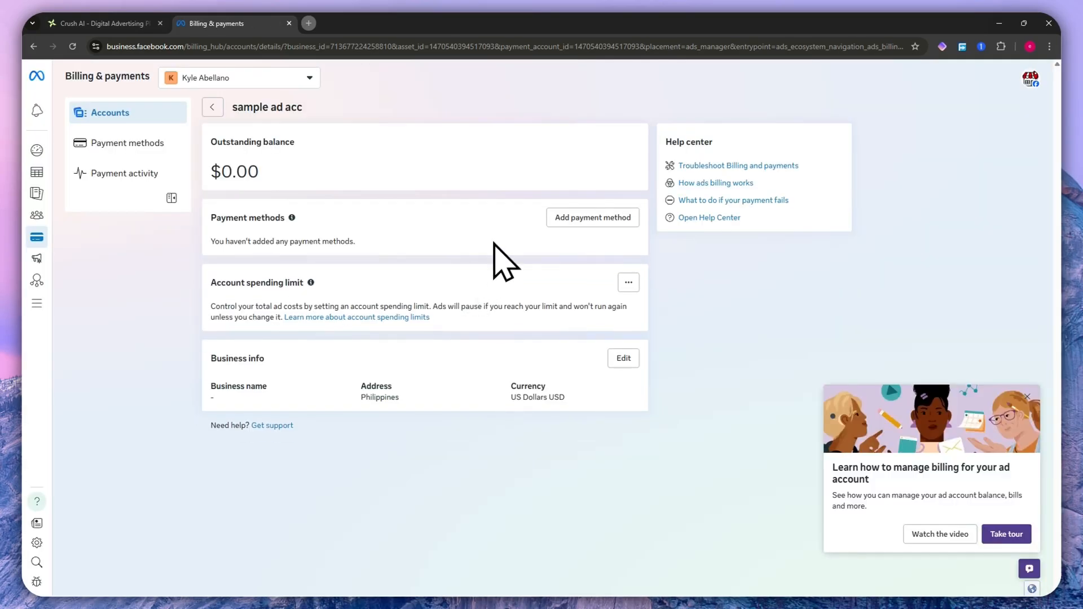
pyautogui.moveTo(33, 186)
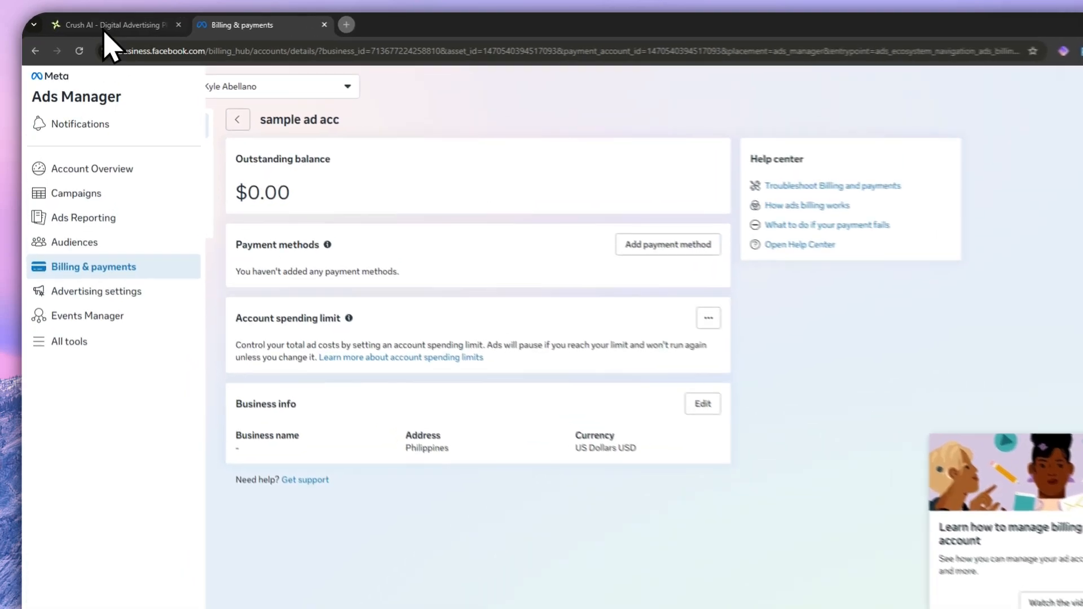
# - Return to Crush AI and look back through the Media Buying chat's explanation of what the assistant can do
pyautogui.click(111, 25)
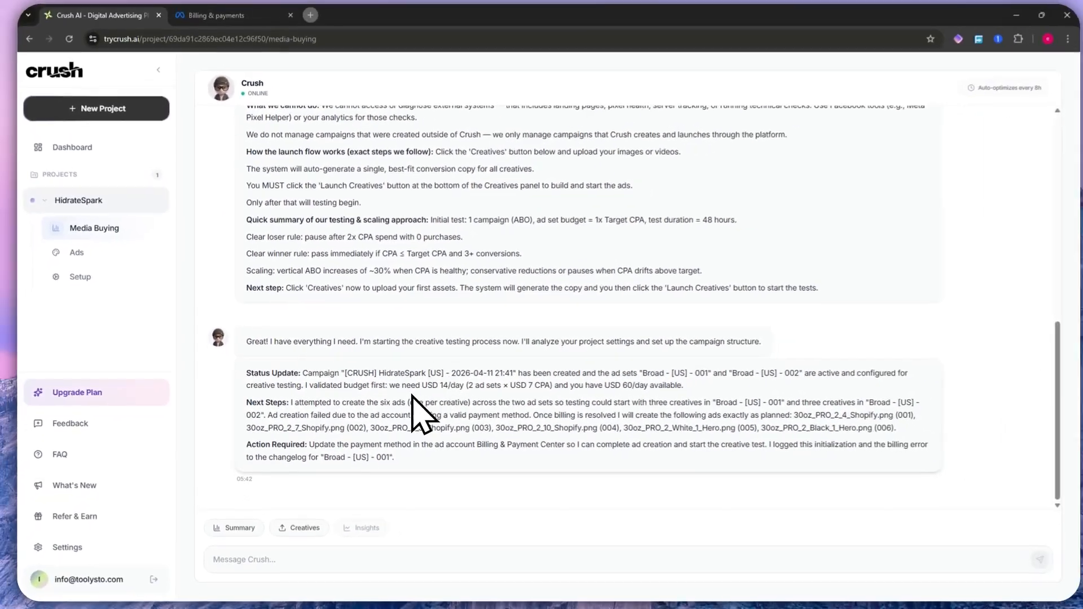
pyautogui.scroll(3, 429, 394)
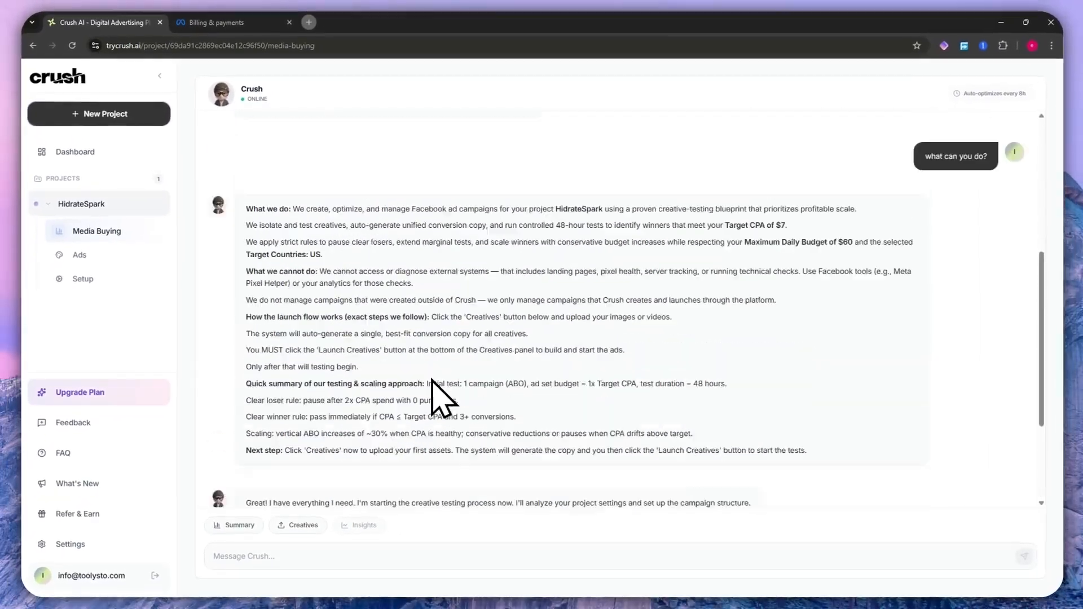
pyautogui.scroll(1, 395, 338)
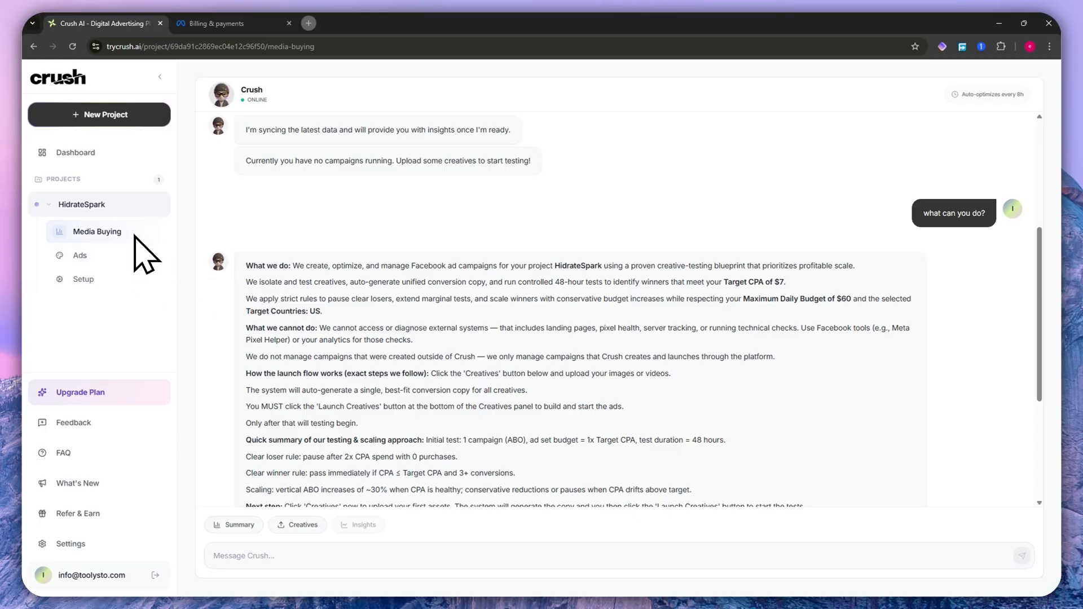
pyautogui.scroll(-4, 551, 407)
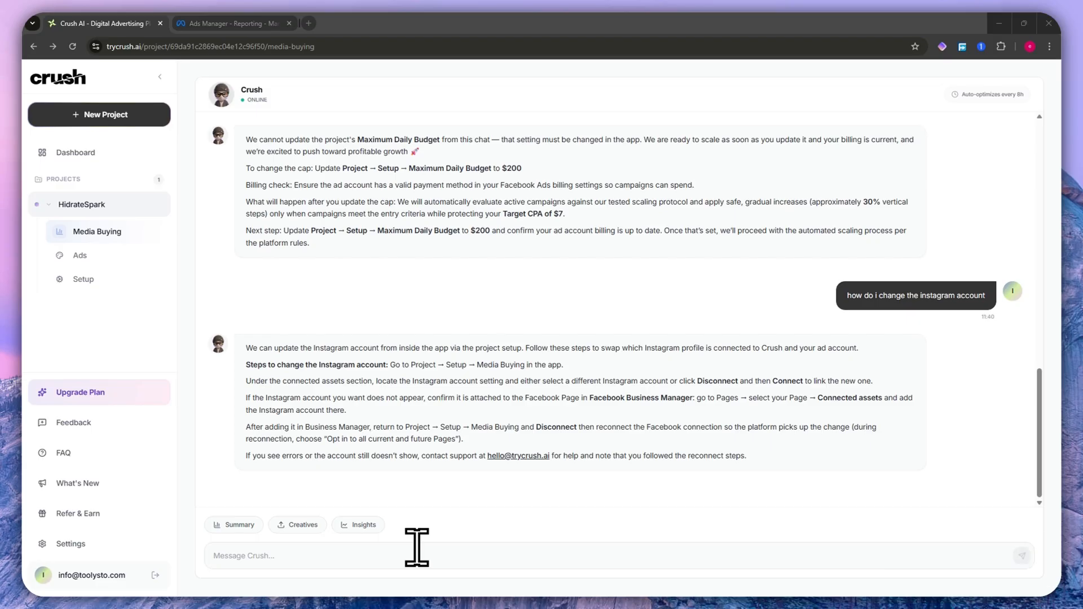
# - Highlight the question about changing the Instagram account and the assistant's steps for doing it
pyautogui.press('$')
pyautogui.moveTo(851, 296); pyautogui.dragTo(974, 295)
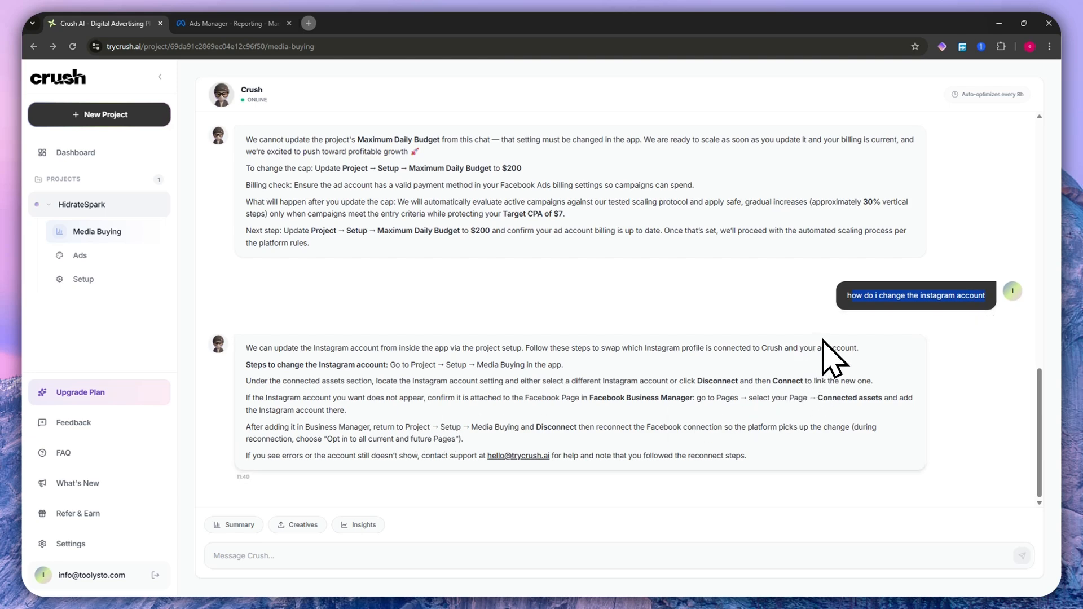
pyautogui.moveTo(253, 348)
pyautogui.mouseDown()
pyautogui.moveTo(547, 397)
pyautogui.moveTo(348, 410)
pyautogui.mouseUp()
pyautogui.click(939, 330)
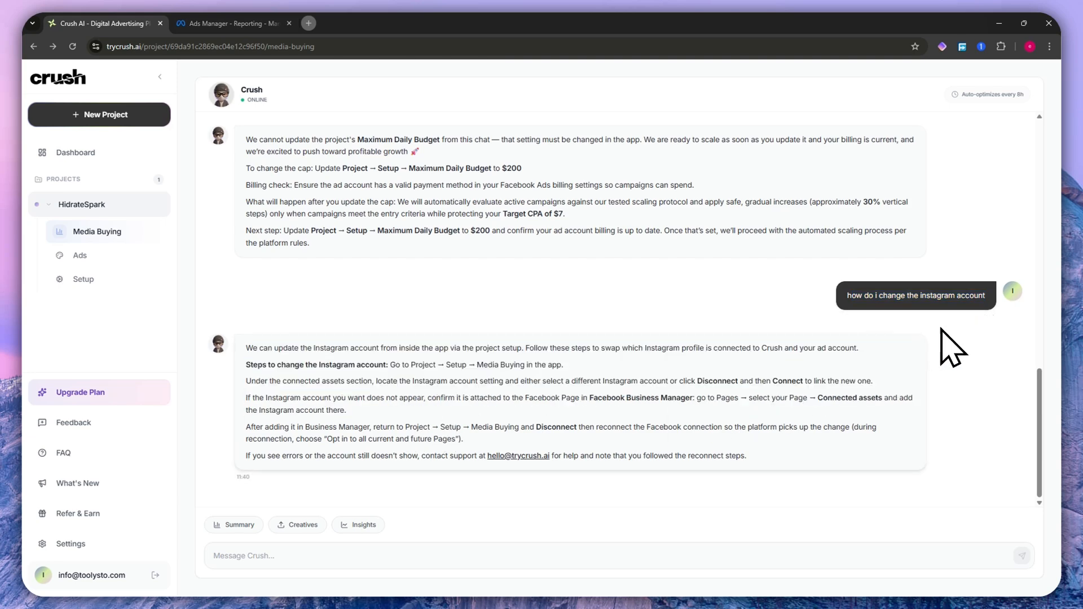
pyautogui.moveTo(271, 364); pyautogui.dragTo(437, 365)
pyautogui.click(422, 319)
pyautogui.moveTo(475, 365); pyautogui.dragTo(547, 365)
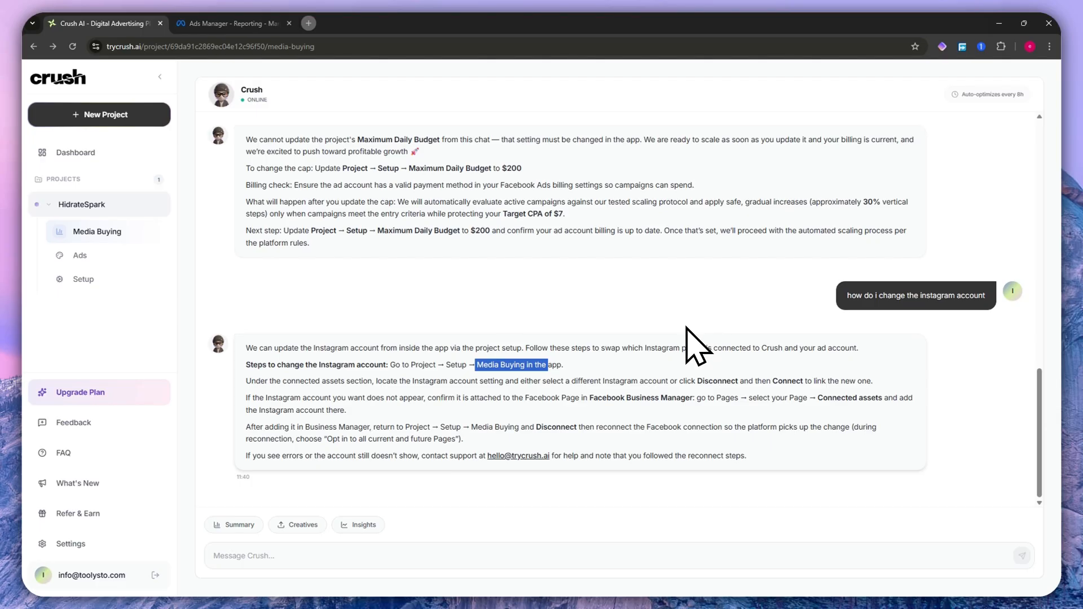
pyautogui.click(764, 295)
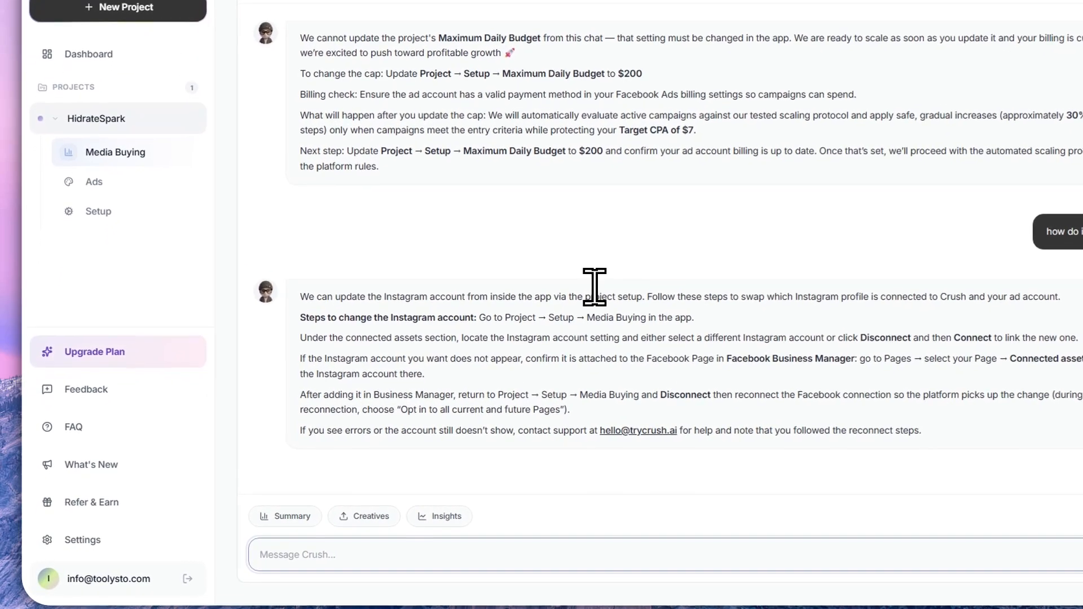
# - Send the assistant the request "increase the daily budget on campaign A by $20"
pyautogui.write('increas')
pyautogui.write('e the daily budget')
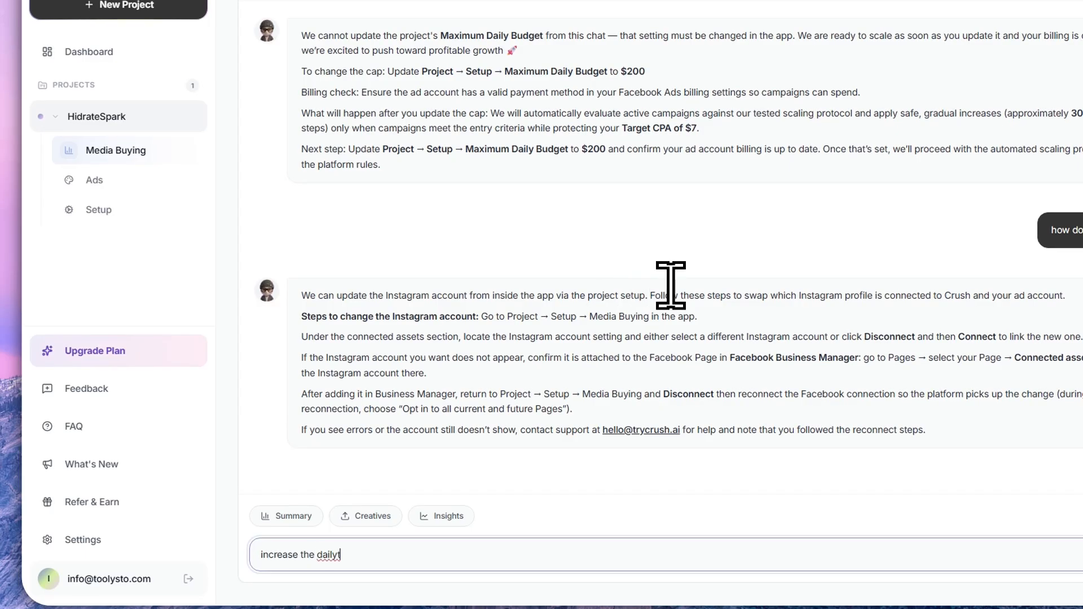
pyautogui.press('BackSpace')
pyautogui.write('budget o')
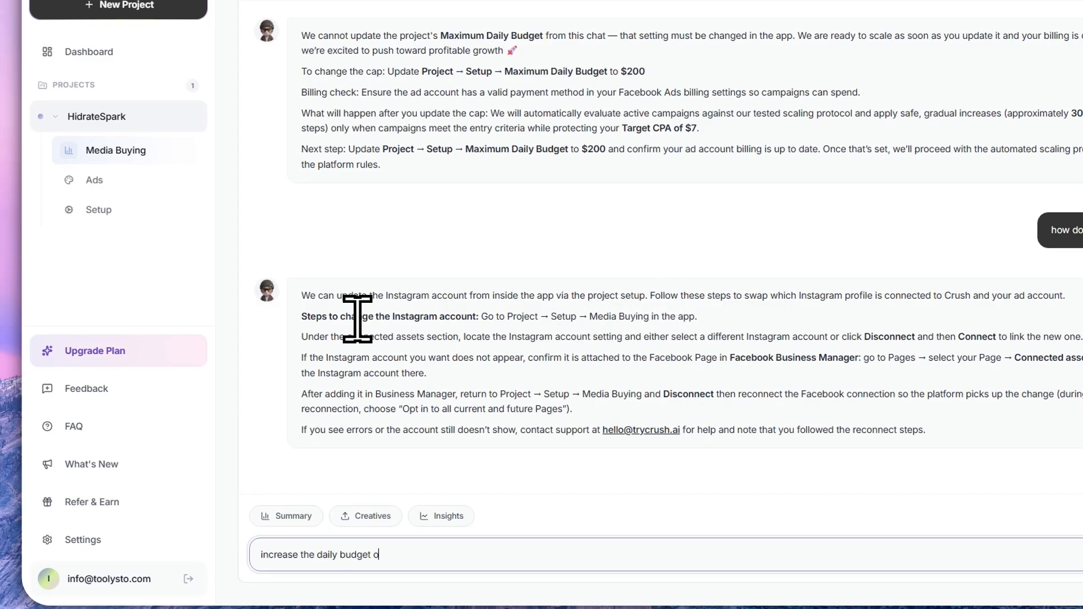
pyautogui.write('n campaign A')
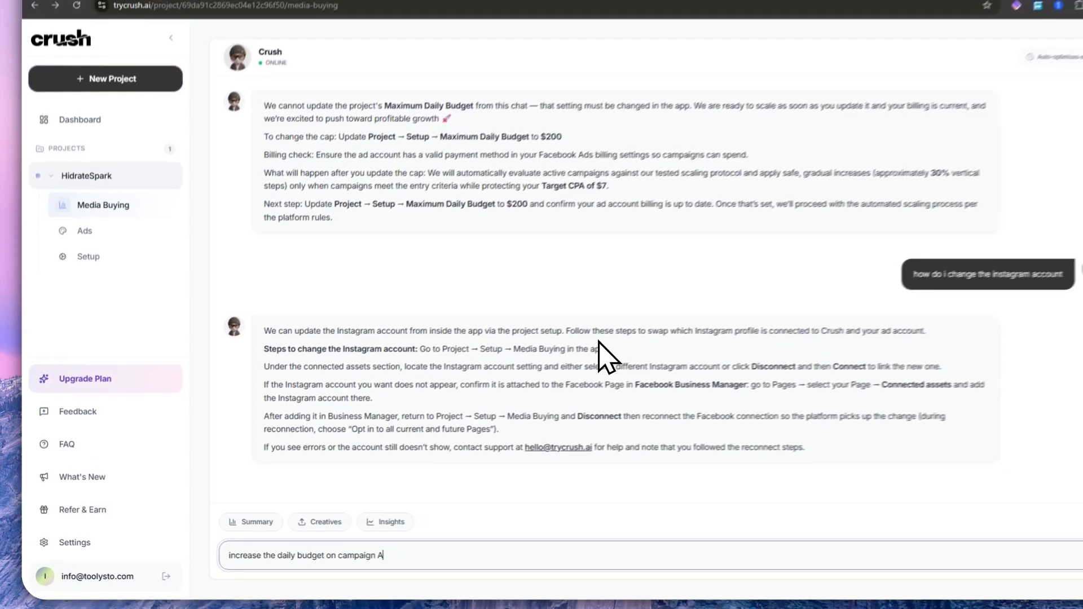
pyautogui.write(' by $20')
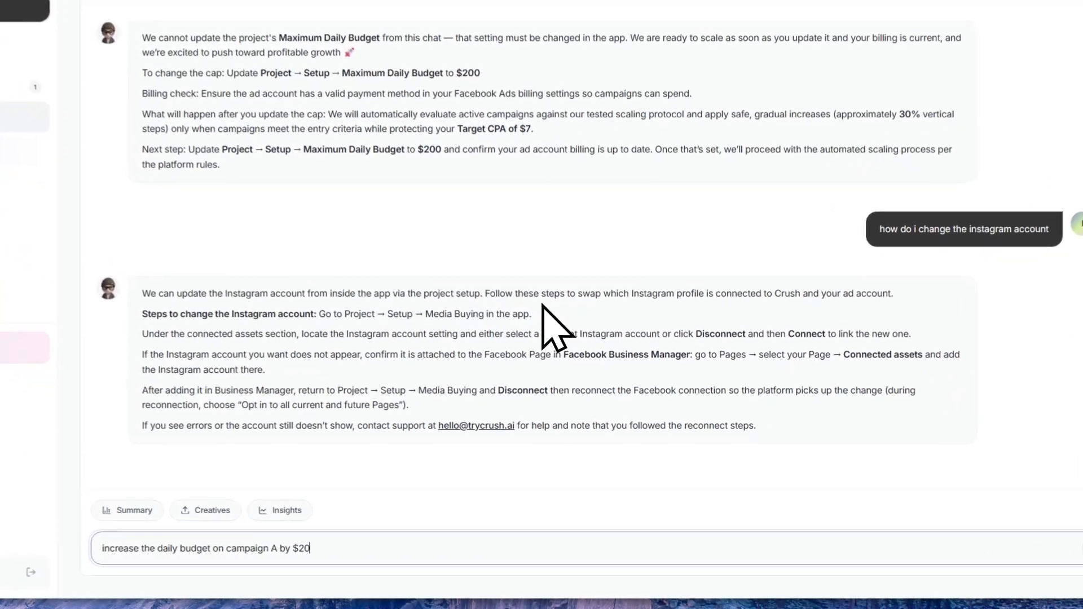
pyautogui.press('Return')
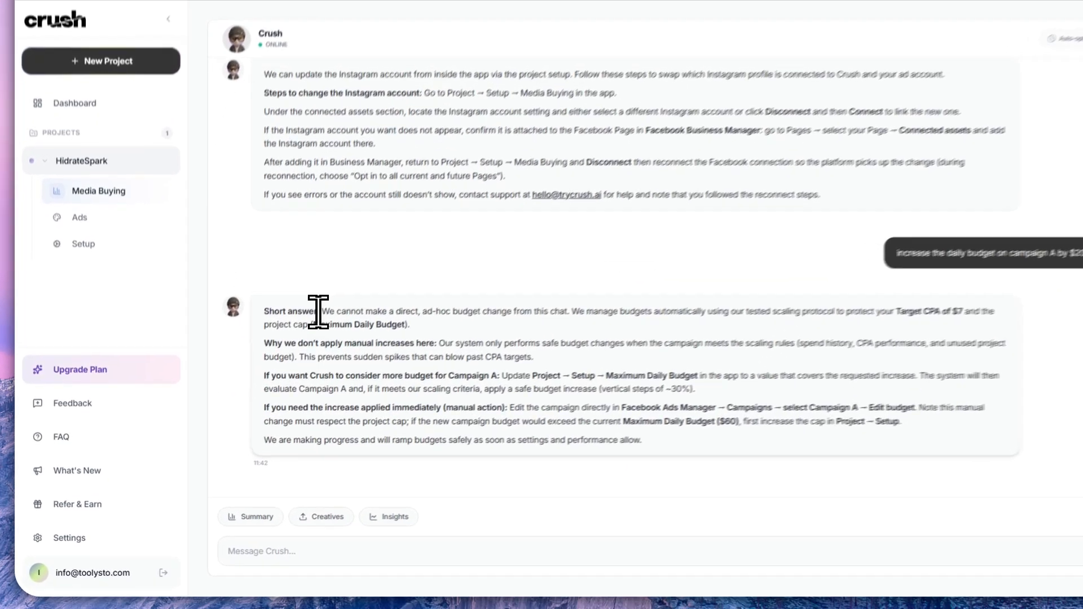
# - Highlight the assistant's short answer on the budget request and its explanation of manual increases
pyautogui.moveTo(298, 340); pyautogui.dragTo(501, 340)
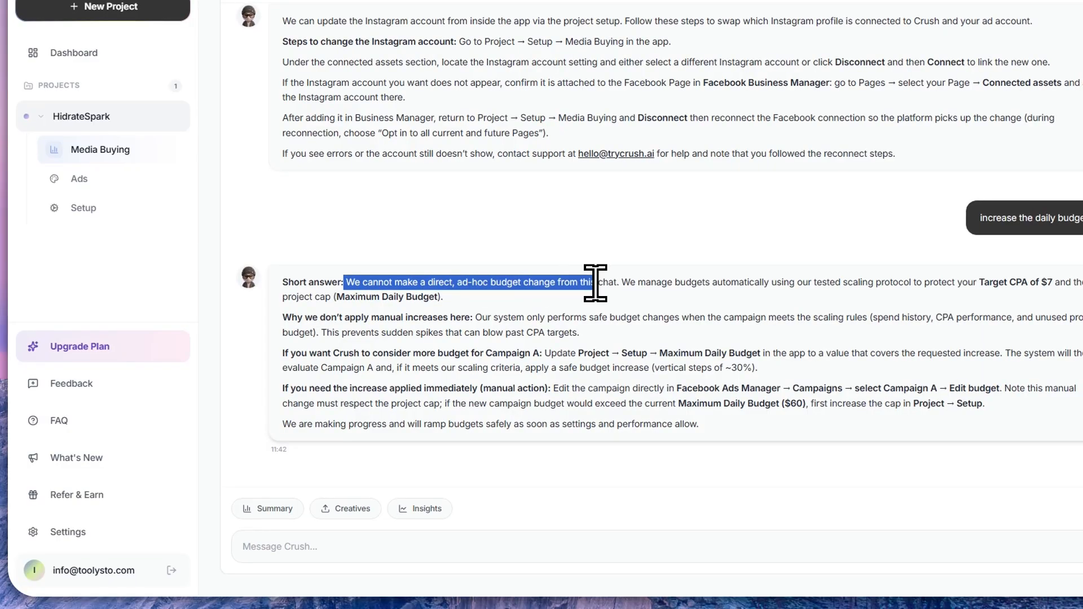
pyautogui.moveTo(595, 283); pyautogui.dragTo(597, 283)
pyautogui.moveTo(284, 316); pyautogui.dragTo(985, 404)
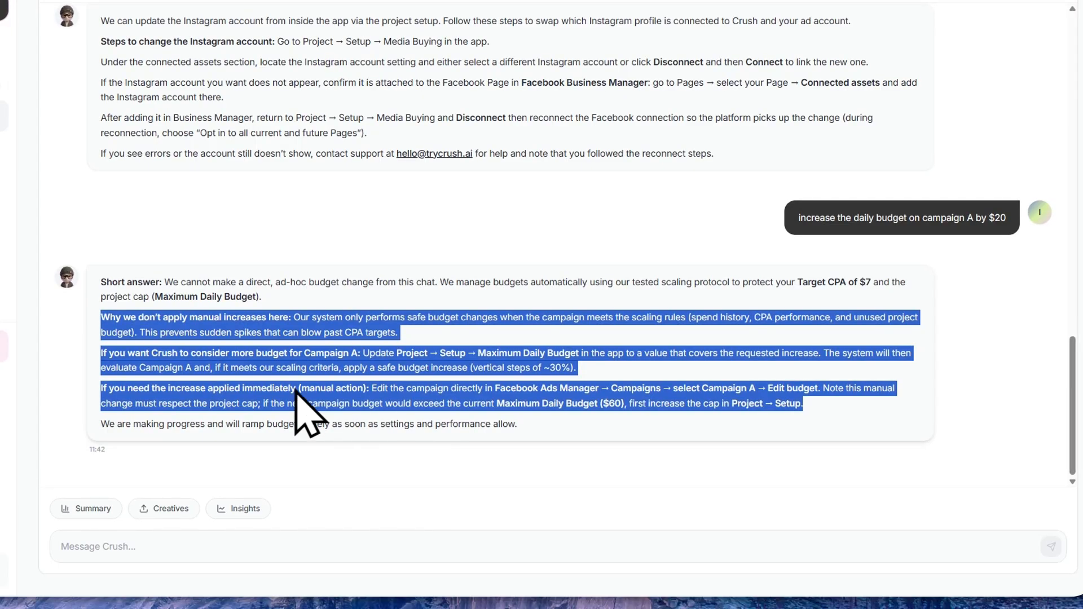
pyautogui.click(294, 393)
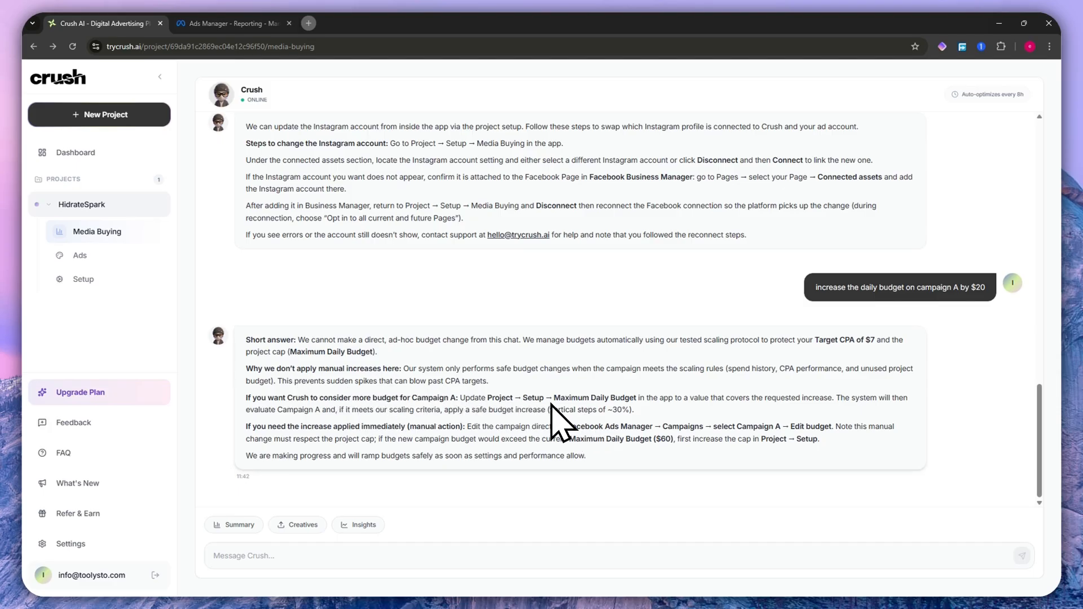
# - Ask the assistant "what should i do next" and highlight the actions to prioritize in its reply
pyautogui.click(273, 561)
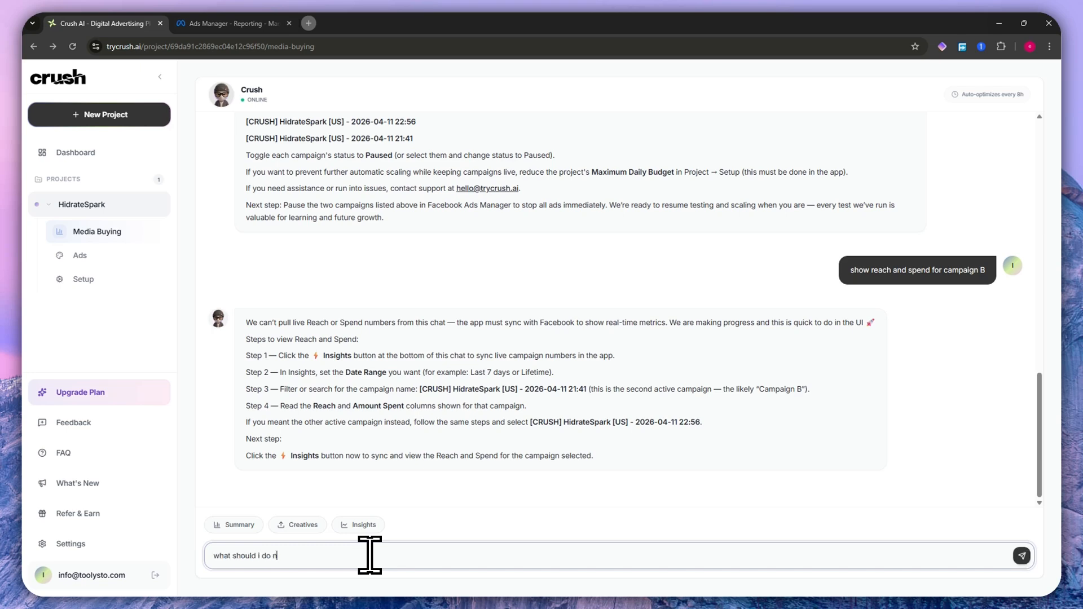
pyautogui.write('t')
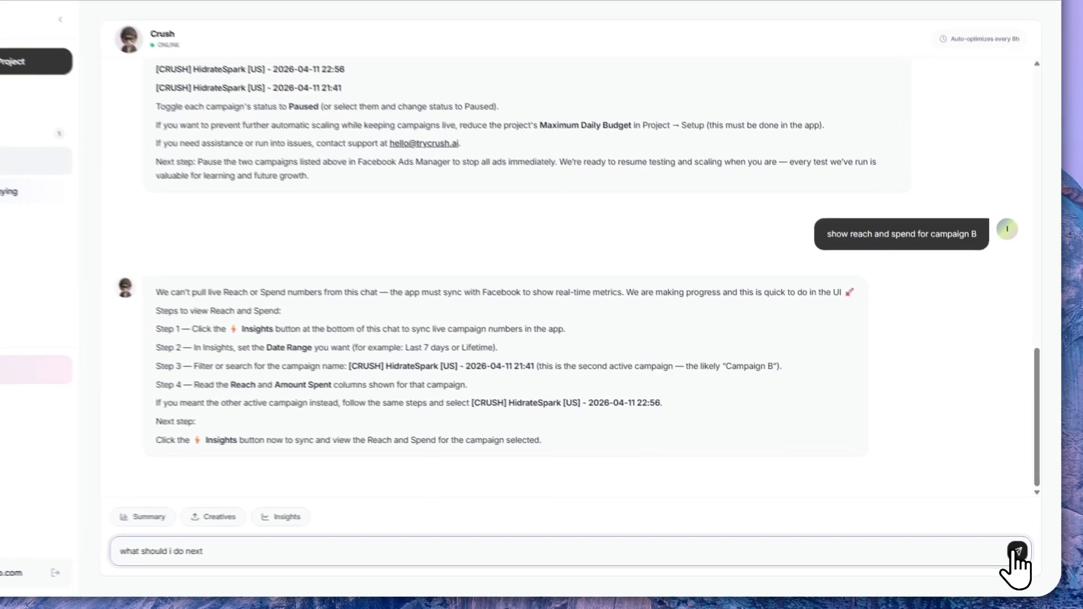
pyautogui.click(1022, 556)
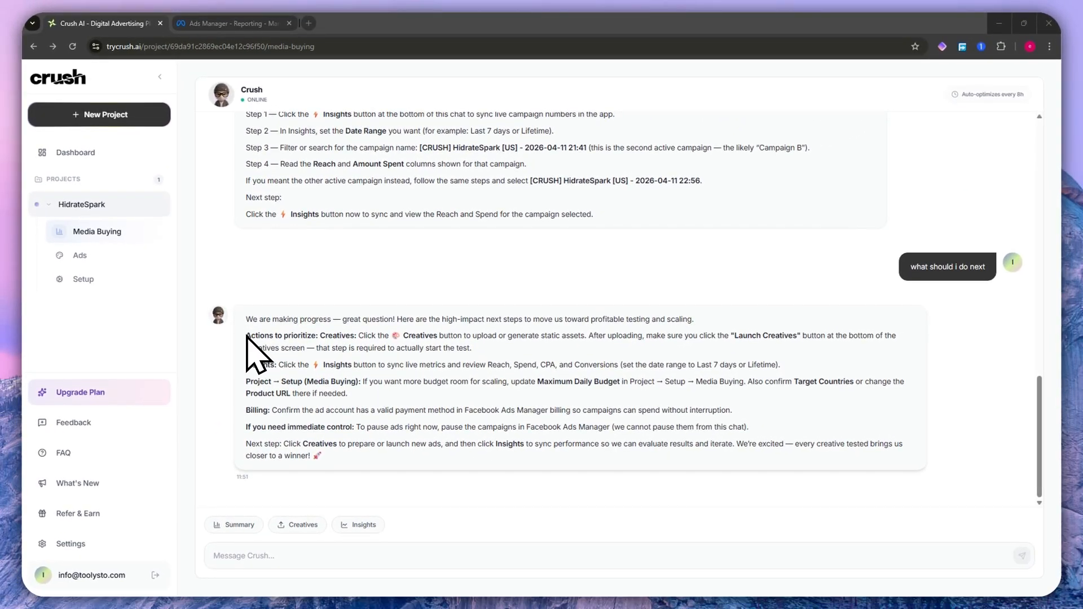
pyautogui.moveTo(251, 336); pyautogui.dragTo(591, 330)
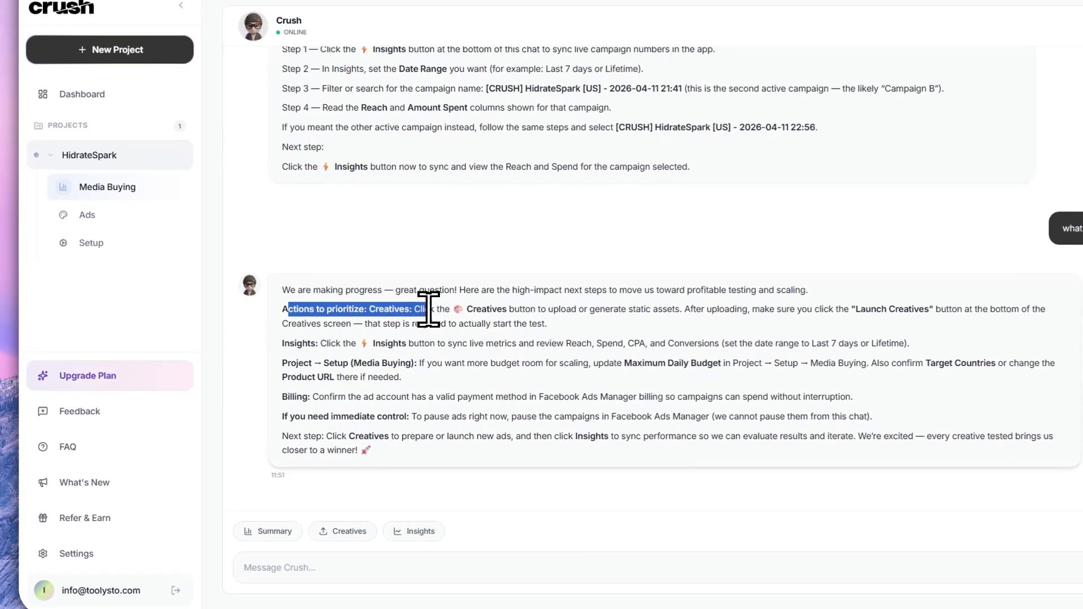
pyautogui.moveTo(691, 307); pyautogui.dragTo(897, 308)
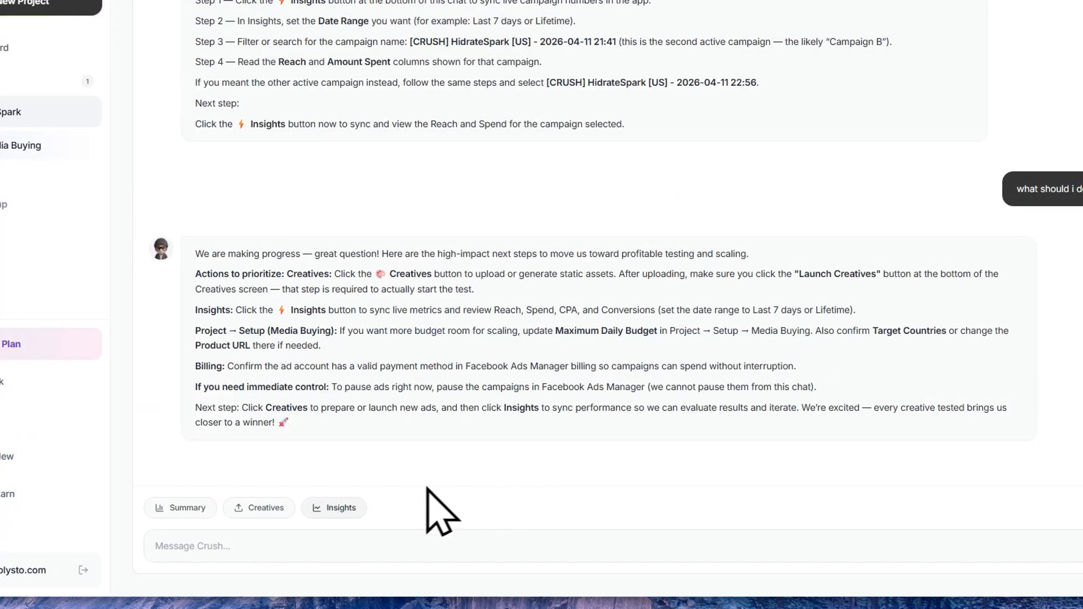
# - Request the latest Insights from the media-buying assistant and highlight its data-syncing reply
pyautogui.click(319, 514)
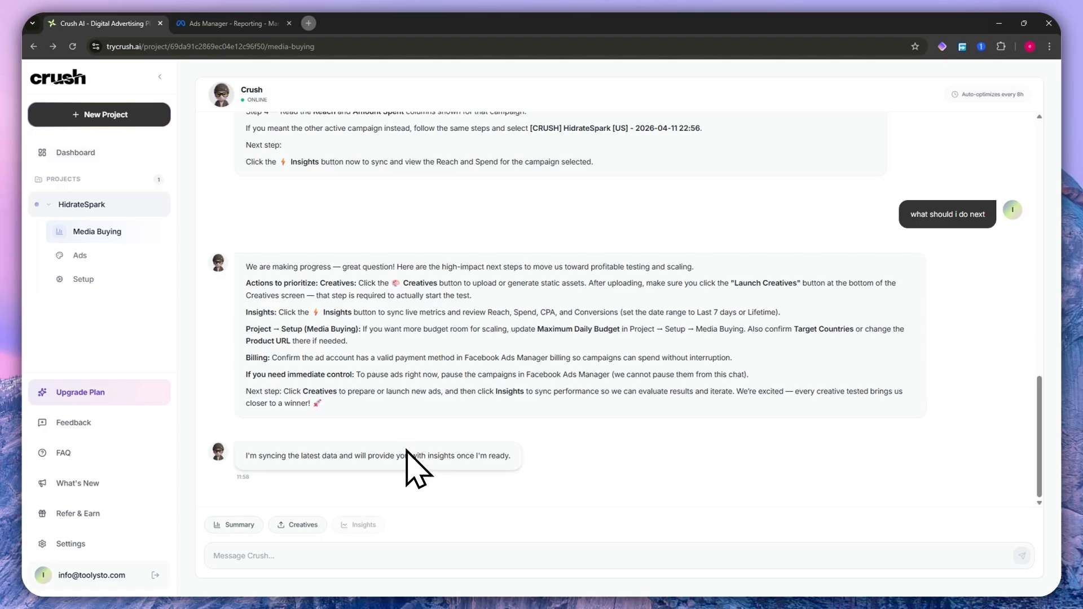
pyautogui.moveTo(247, 455); pyautogui.dragTo(509, 456)
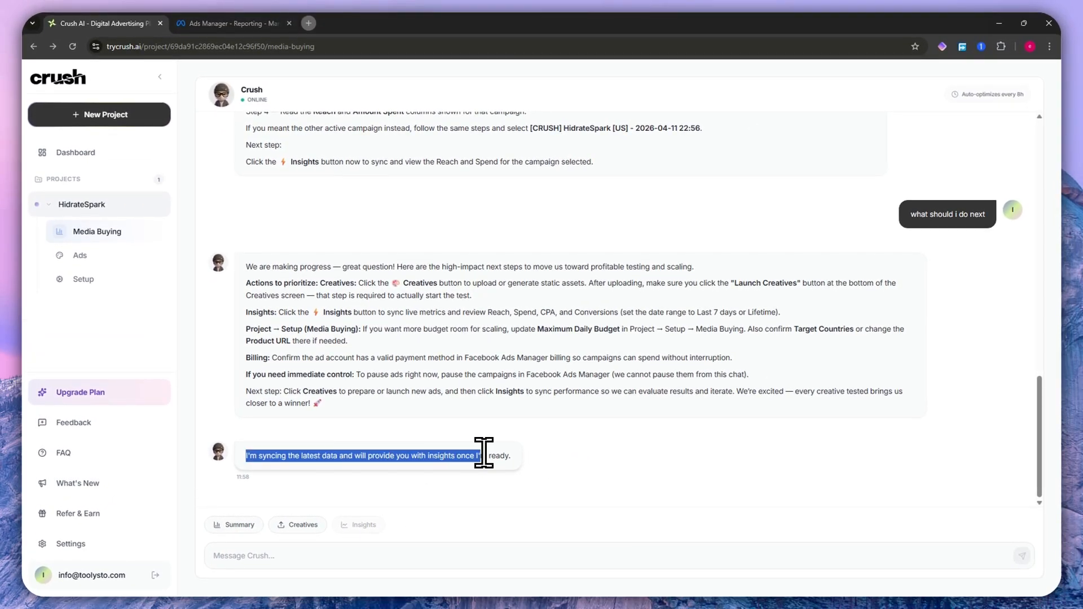
pyautogui.click(260, 454)
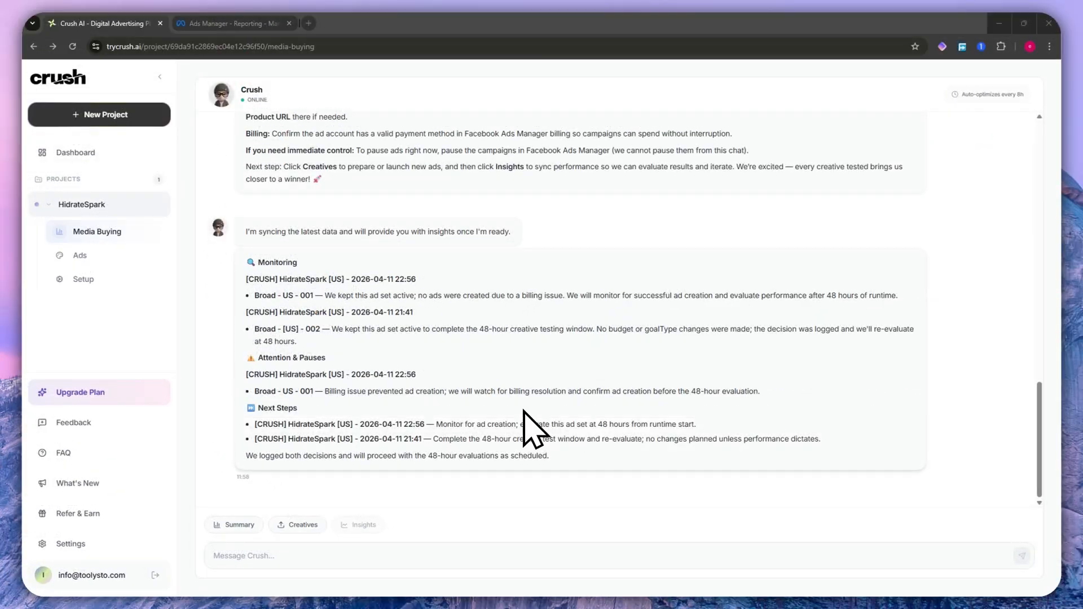
# - Highlight the first campaign and its ad set notes under Monitoring in the insights report
pyautogui.moveTo(245, 280); pyautogui.dragTo(415, 292)
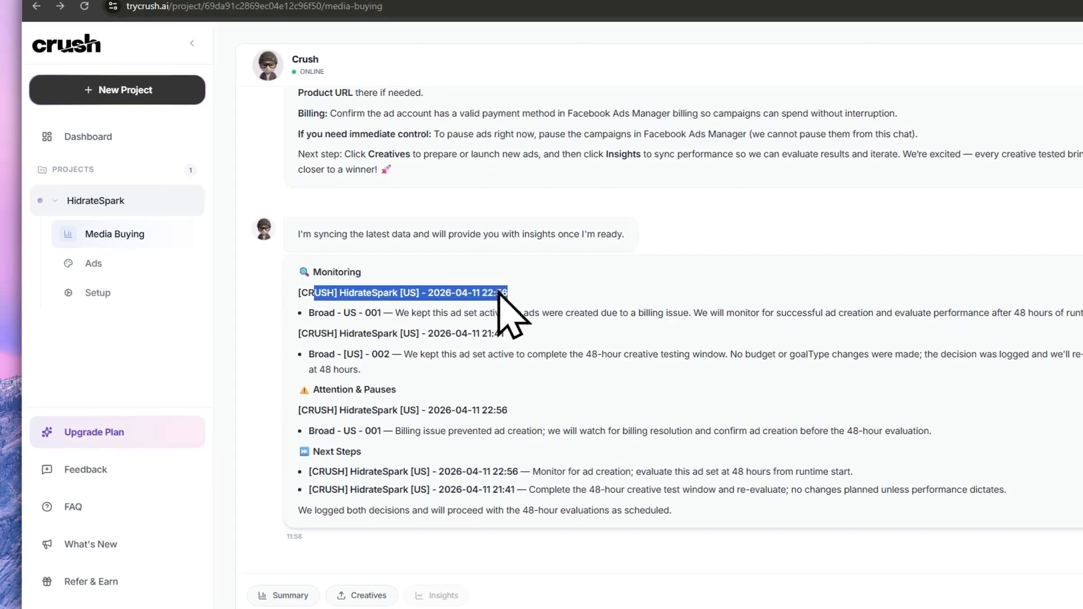
pyautogui.click(289, 293)
pyautogui.moveTo(347, 307); pyautogui.dragTo(547, 310)
pyautogui.click(648, 331)
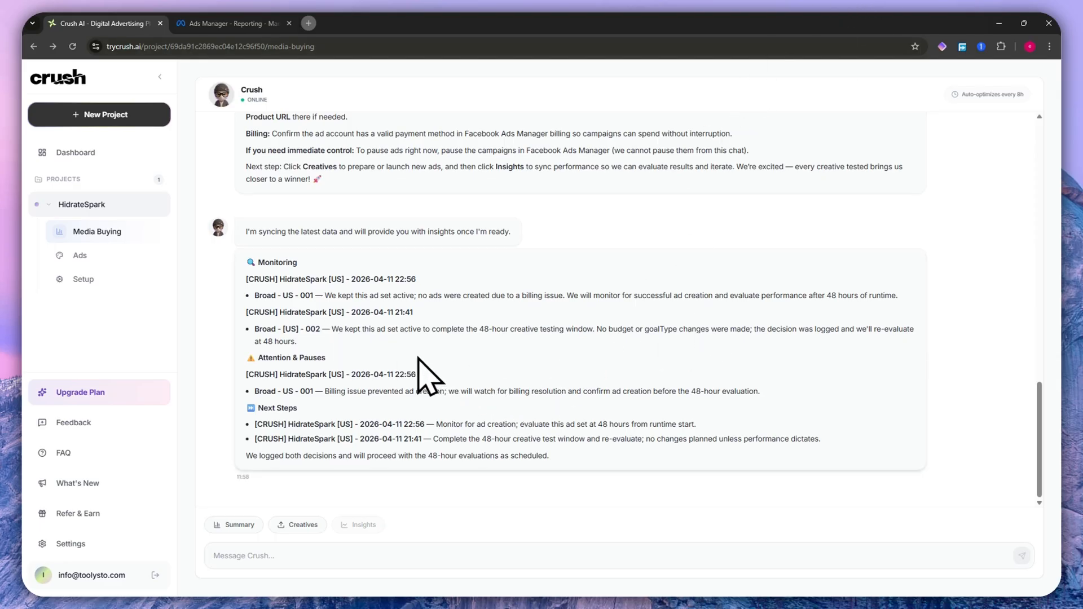
# - Highlight the Attention & Pauses and Next Steps sections of the insights report
pyautogui.moveTo(258, 358); pyautogui.dragTo(436, 353)
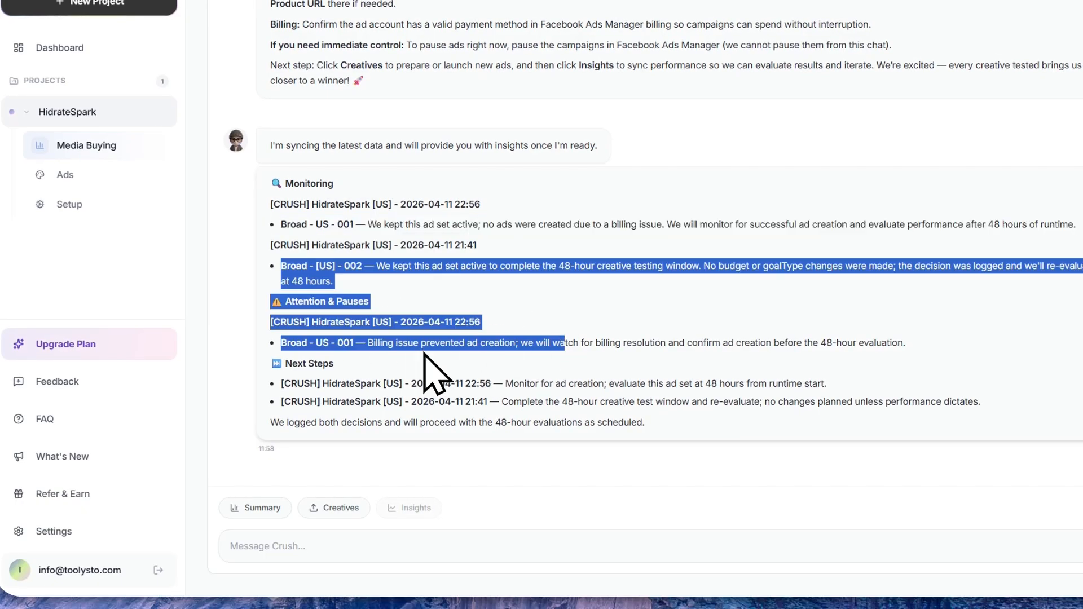
pyautogui.click(430, 363)
pyautogui.moveTo(513, 382); pyautogui.dragTo(672, 379)
pyautogui.click(777, 379)
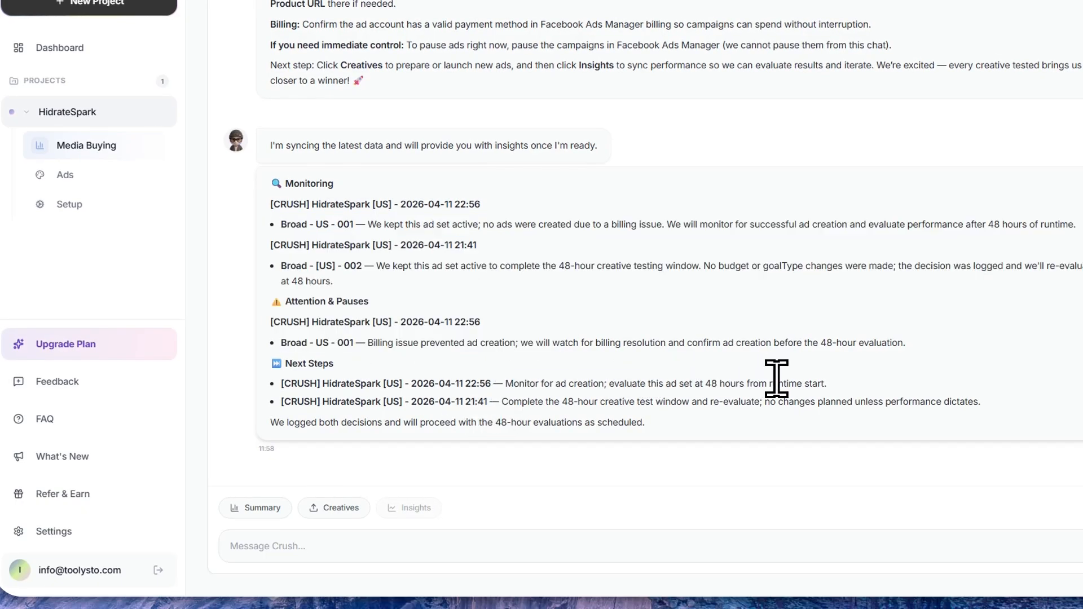
pyautogui.moveTo(560, 398); pyautogui.dragTo(738, 401)
pyautogui.click(778, 405)
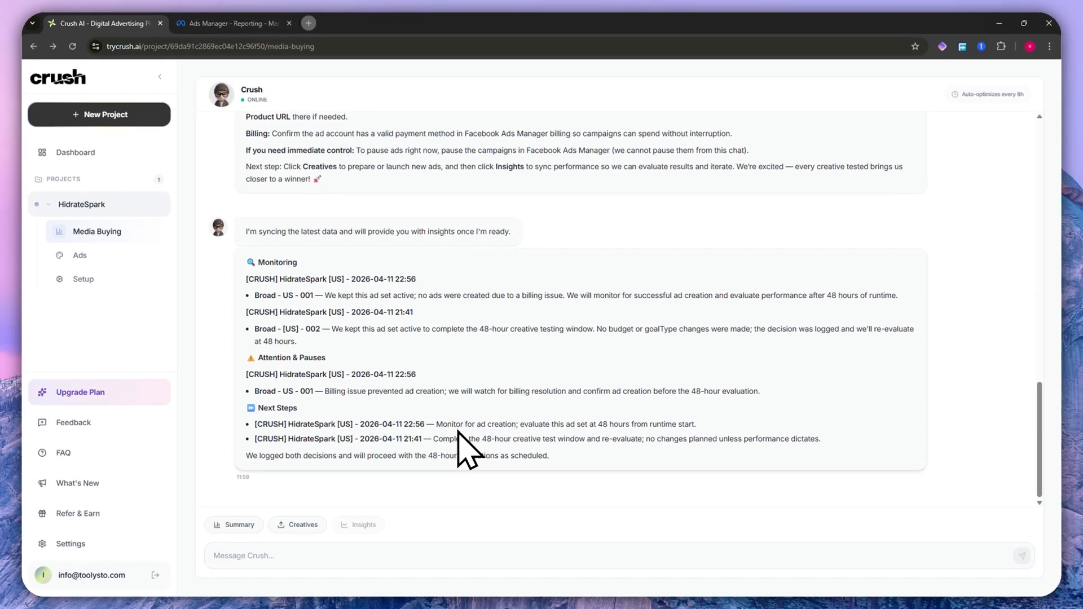
pyautogui.moveTo(260, 406); pyautogui.dragTo(297, 407)
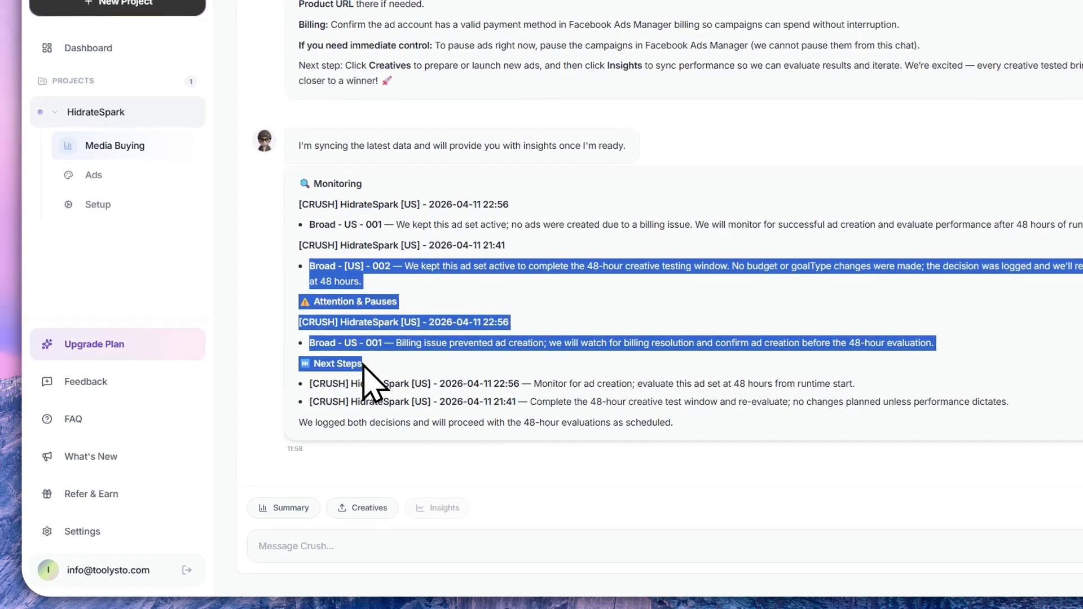
pyautogui.click(362, 366)
# - Open the HidrateSpark account Summary and look through its spend, website funnel and testing figures
pyautogui.moveTo(424, 508)
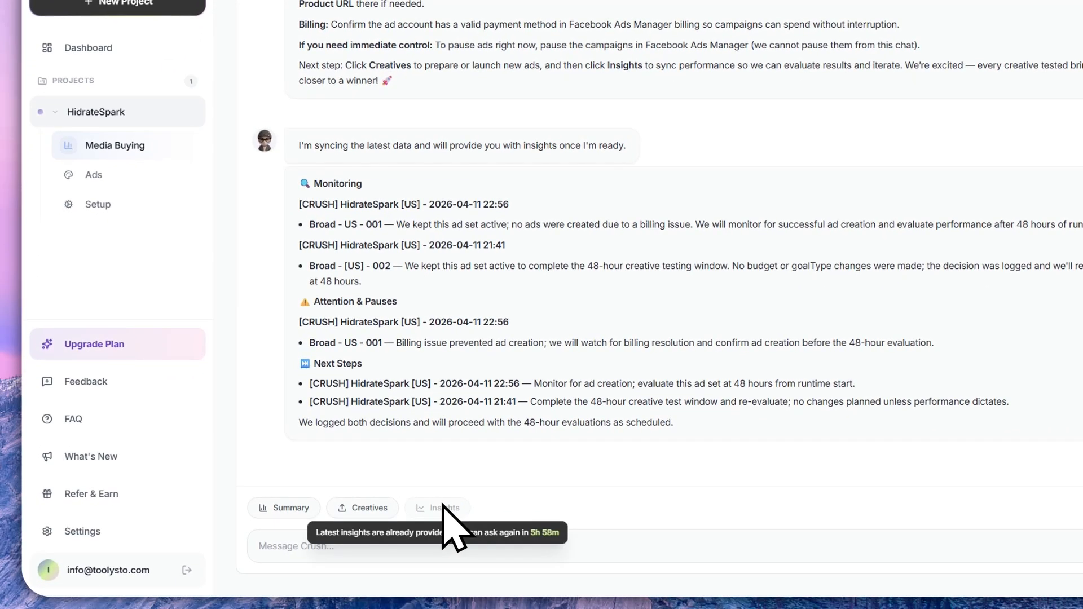
pyautogui.click(264, 507)
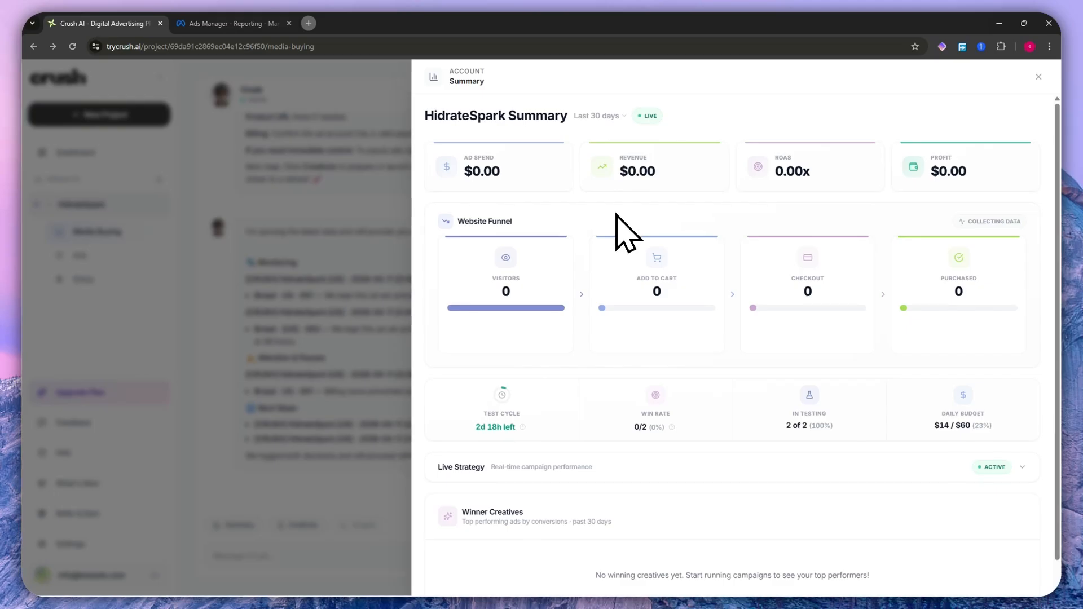
pyautogui.scroll(-1, 612, 223)
pyautogui.scroll(1, 595, 233)
pyautogui.scroll(-1, 620, 377)
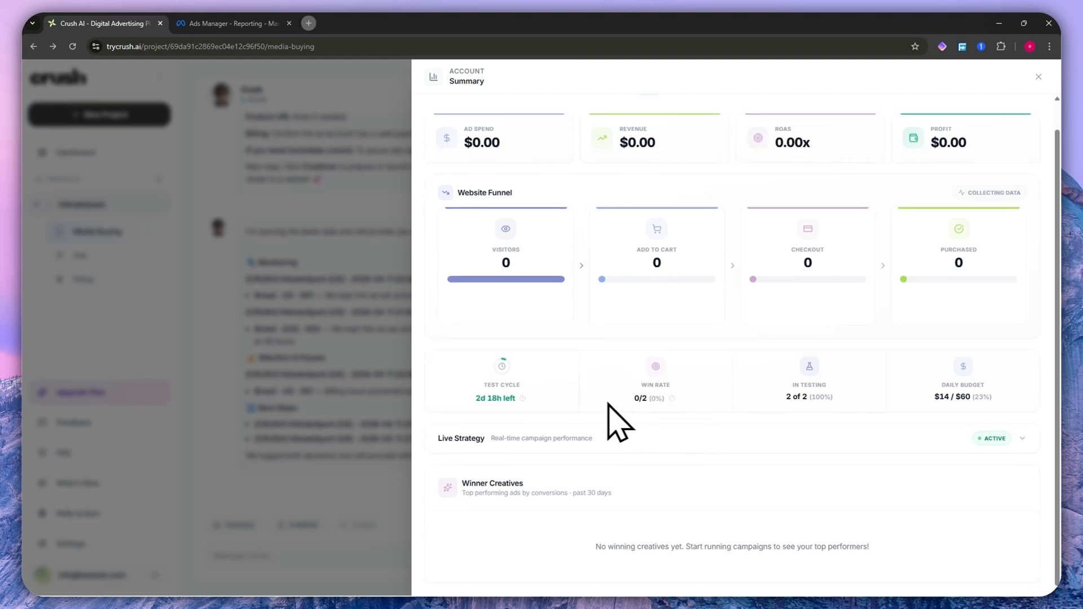
# - Expand the Live Strategy campaign table in the summary and highlight the note under Winner Creatives
pyautogui.click(1022, 438)
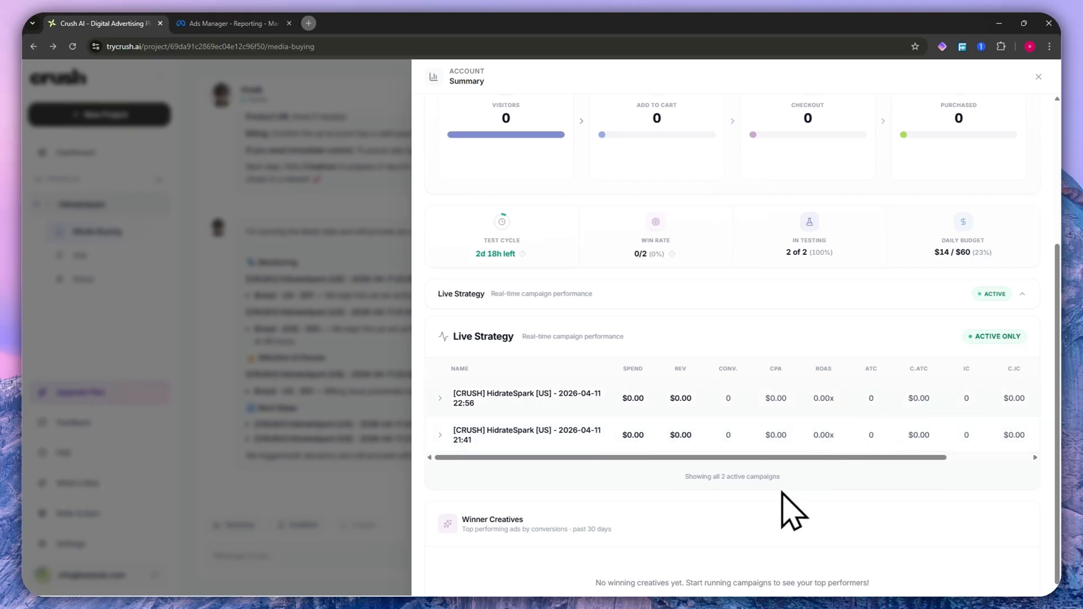
pyautogui.scroll(-2, 739, 547)
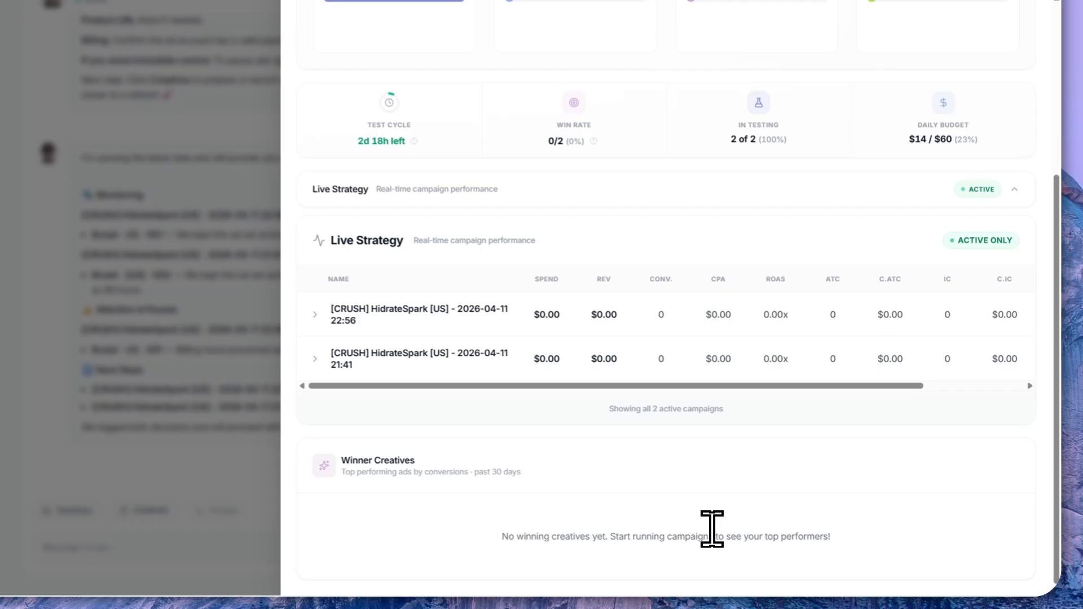
pyautogui.moveTo(615, 536); pyautogui.dragTo(824, 524)
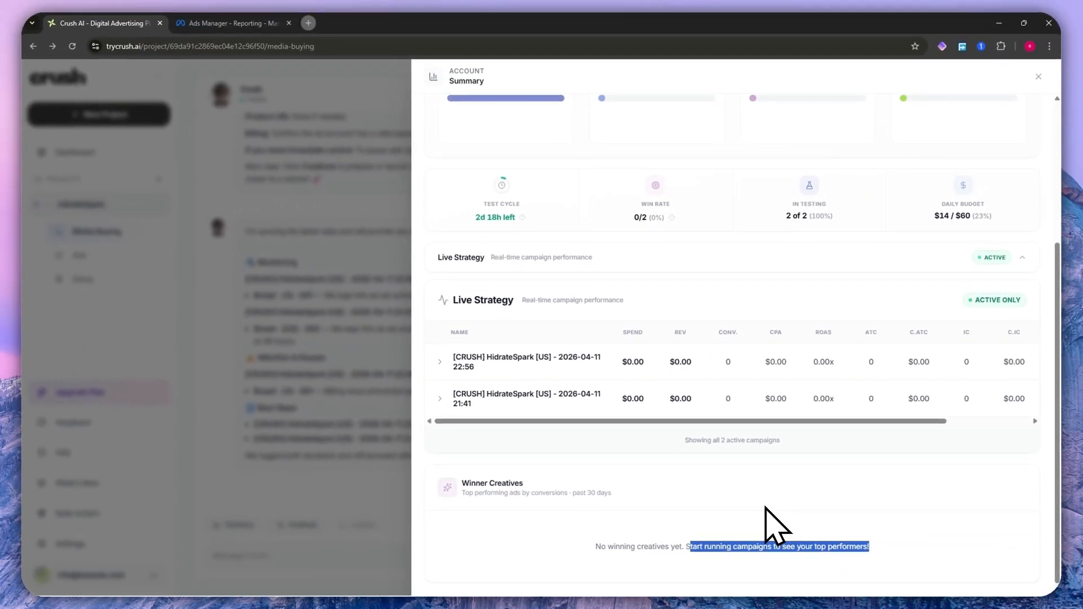
pyautogui.scroll(4, 766, 506)
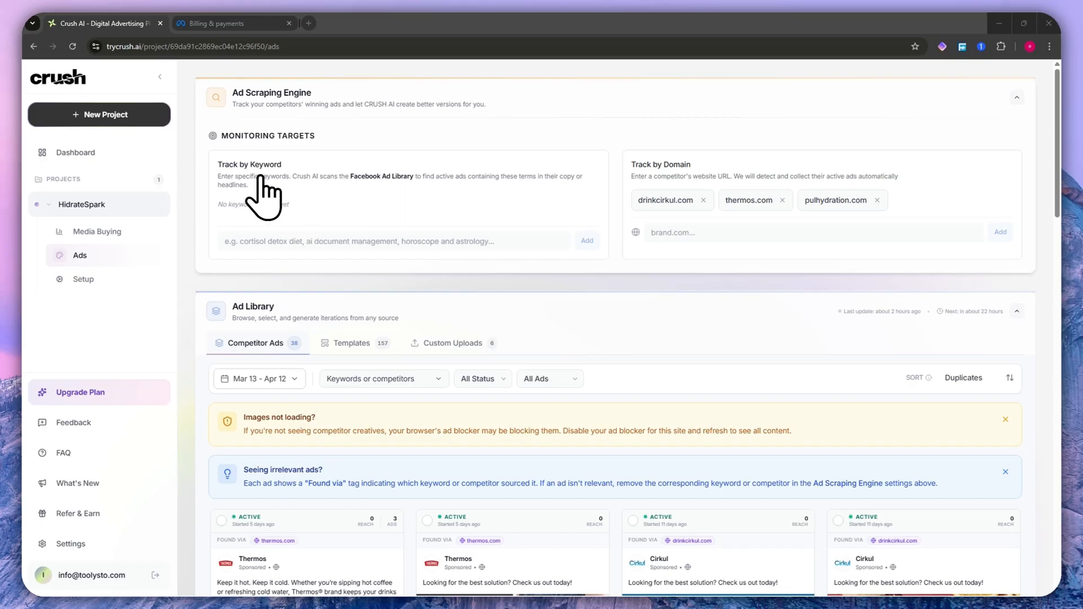
# - Add "smart water bottle" as a tracked keyword in the Ad Scraping Engine, update the settings and acknowledge the competitor scan notice
pyautogui.click(275, 242)
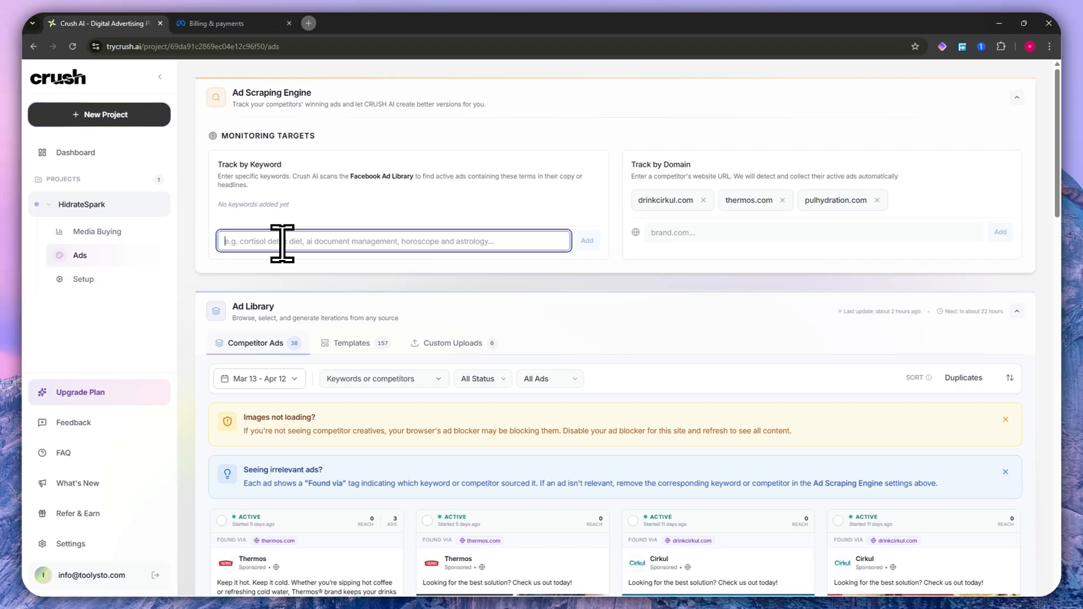
pyautogui.write('sma')
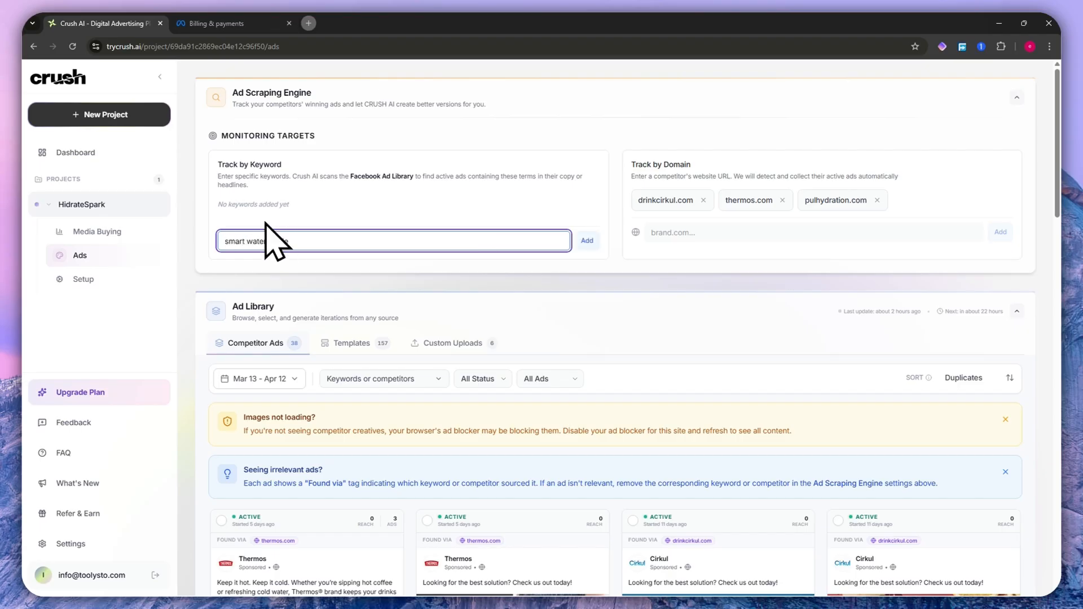
pyautogui.write('rt water bottle')
pyautogui.click(585, 242)
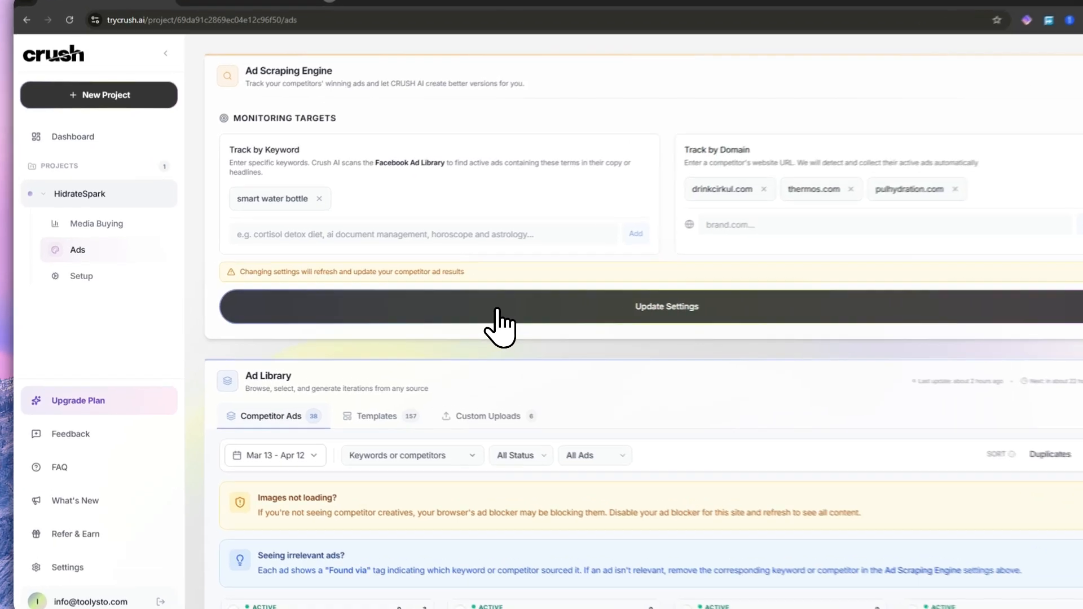
pyautogui.click(497, 310)
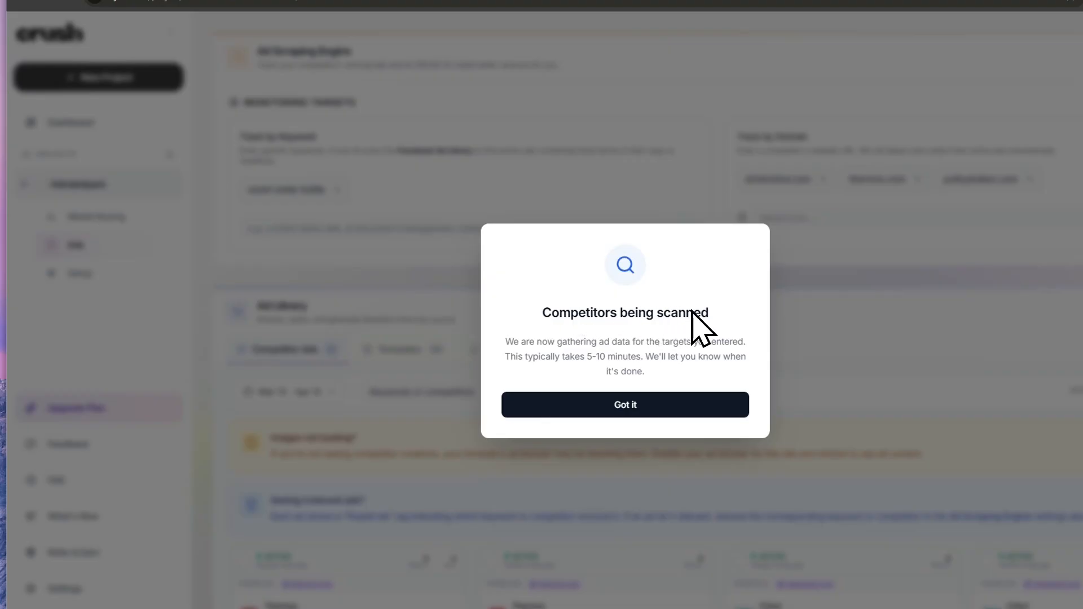
pyautogui.moveTo(693, 311); pyautogui.dragTo(563, 362)
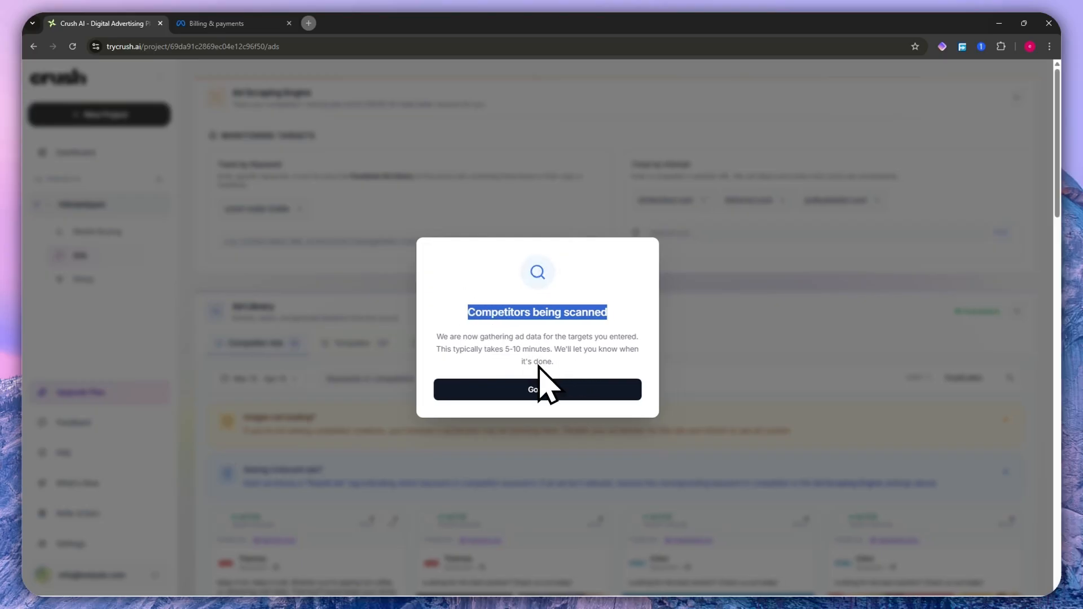
pyautogui.click(537, 393)
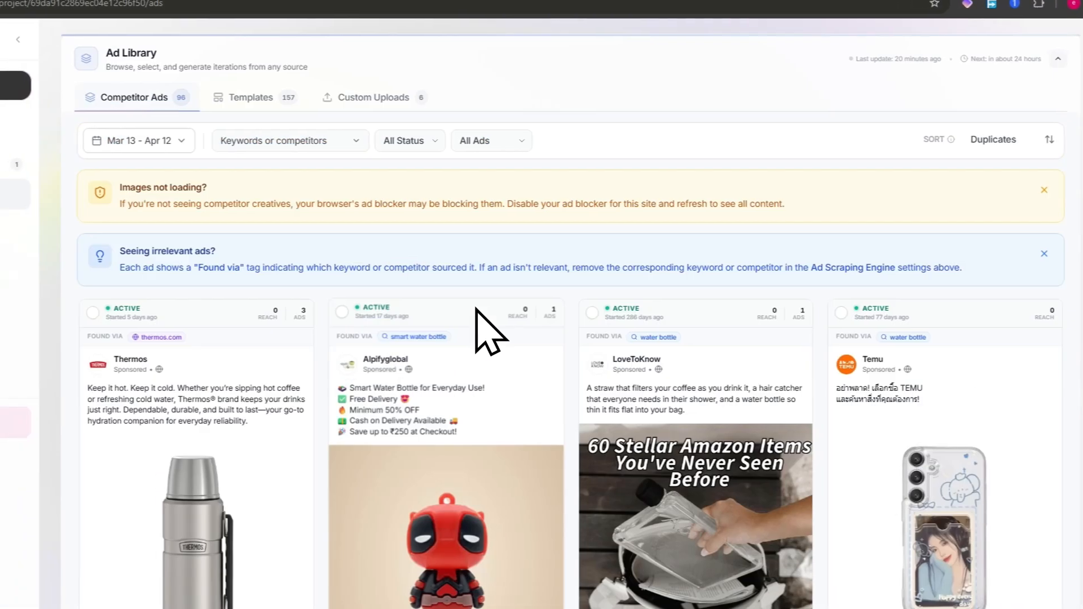
# - Examine the tracked keywords and browse the competitor ads collected for them in the Ad Library
pyautogui.scroll(5, 490, 333)
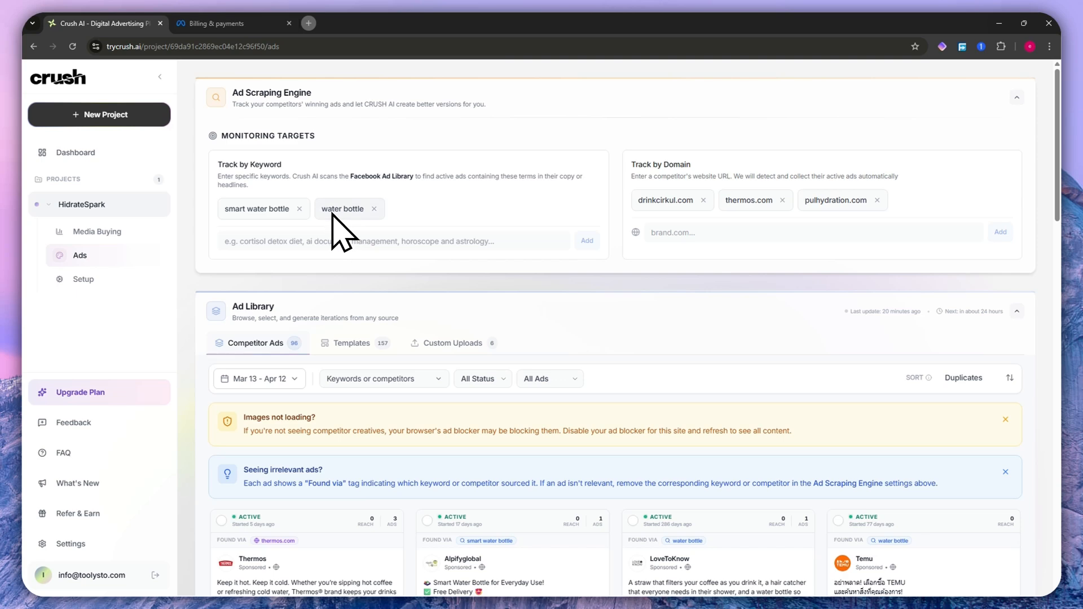
pyautogui.scroll(-4, 341, 231)
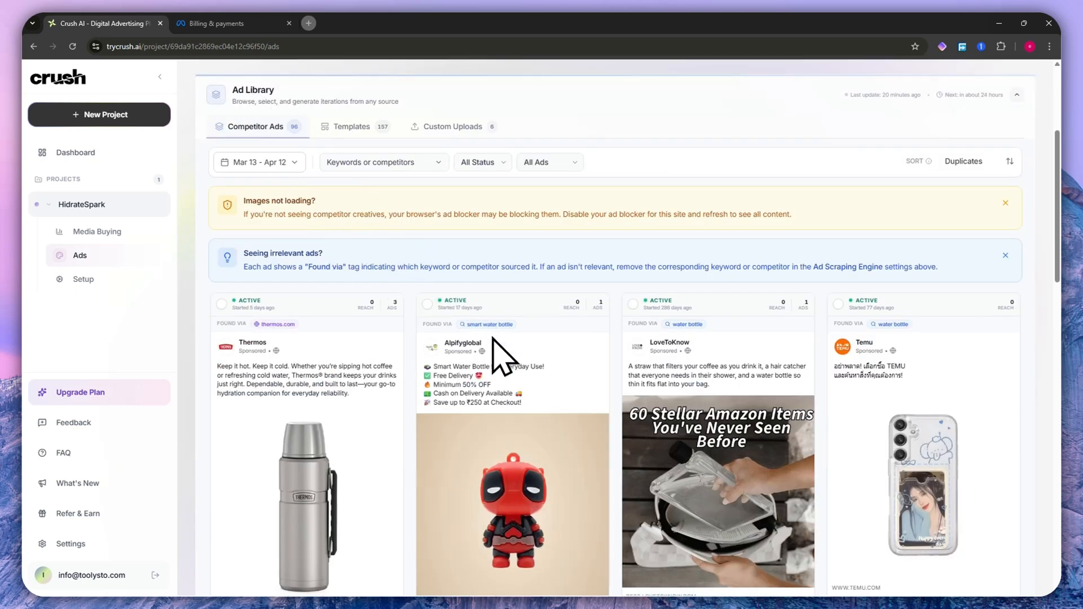
pyautogui.scroll(-4, 517, 356)
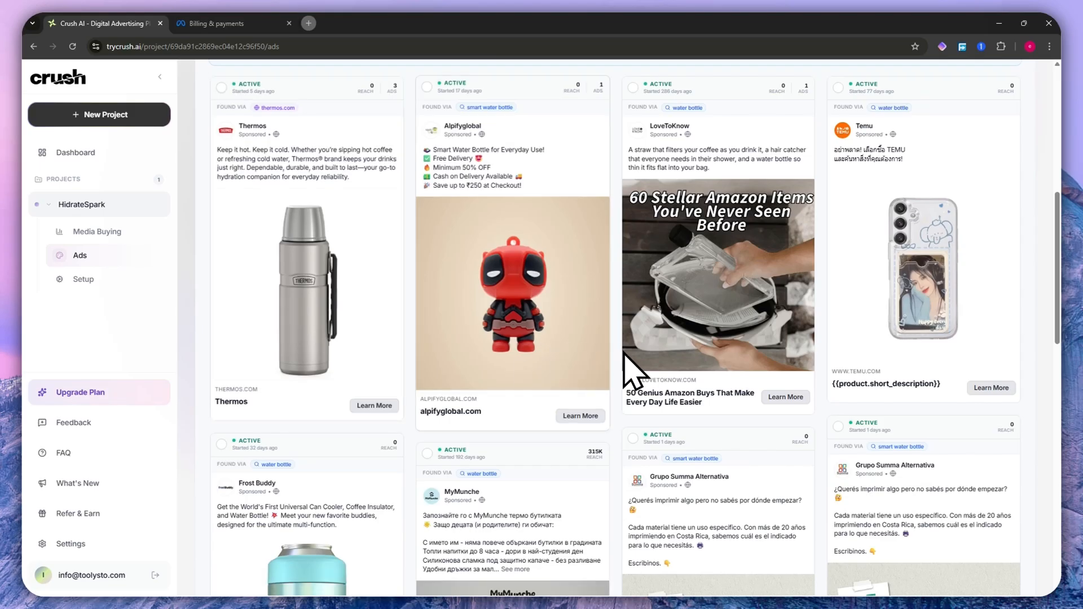
pyautogui.scroll(8, 514, 367)
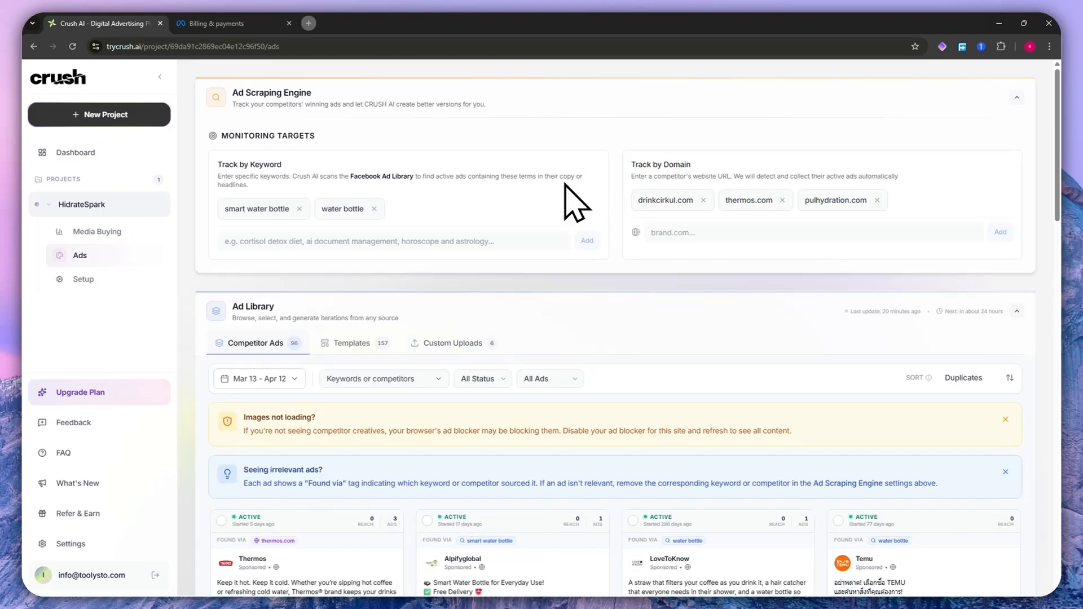
pyautogui.scroll(-5, 479, 313)
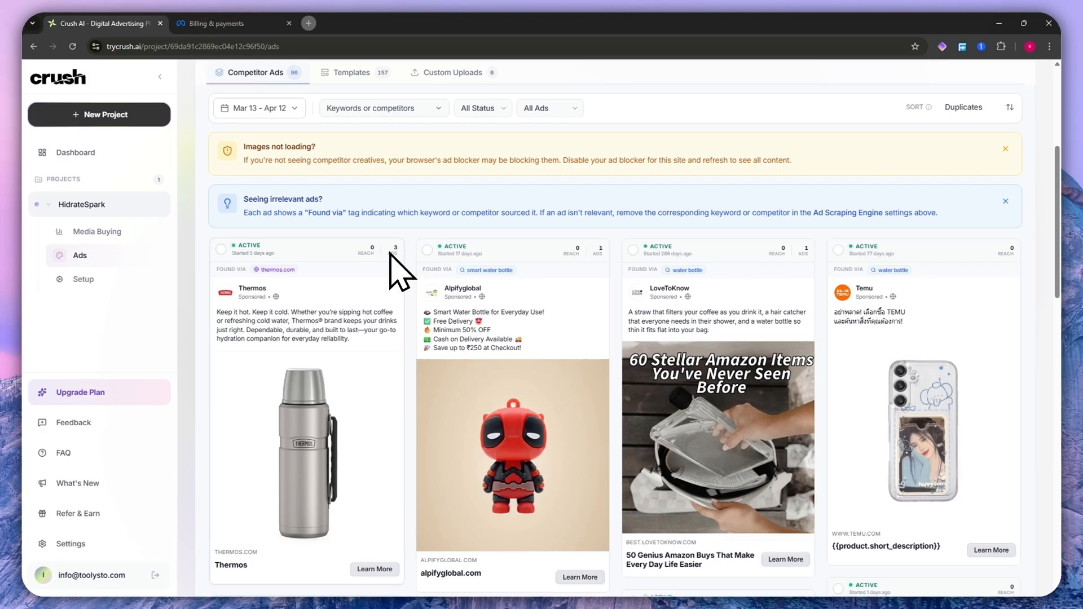
pyautogui.scroll(-2, 403, 294)
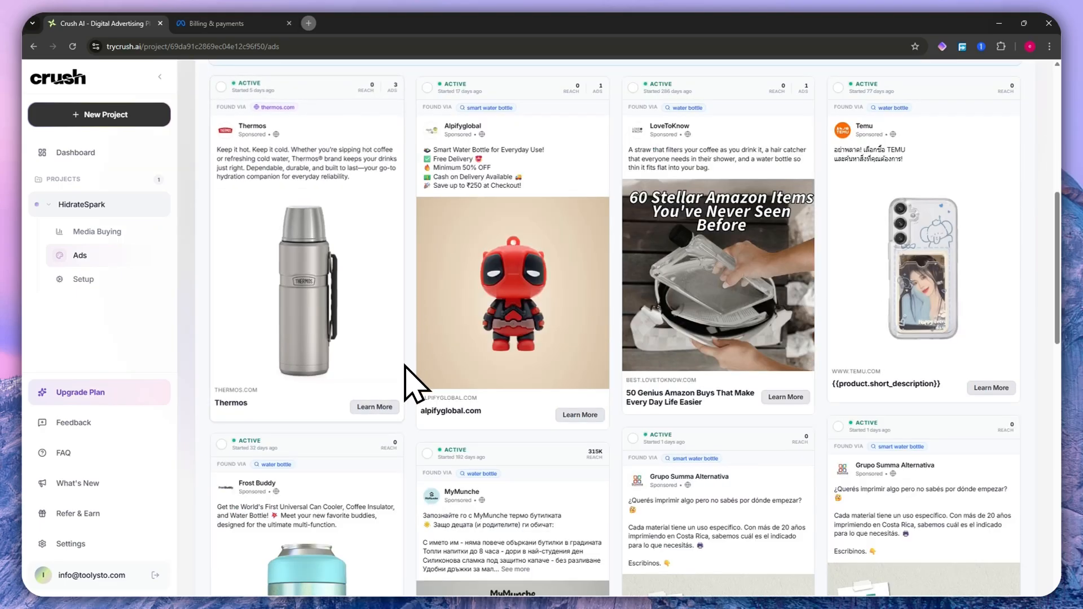
pyautogui.scroll(-3, 411, 380)
pyautogui.scroll(-6, 412, 377)
pyautogui.scroll(10, 411, 377)
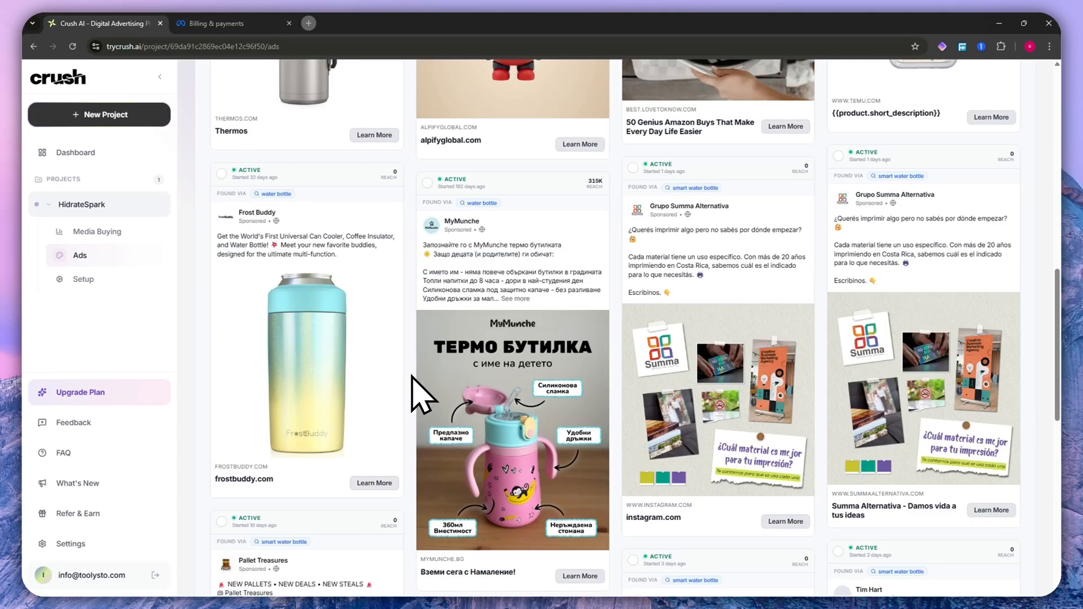
pyautogui.scroll(6, 412, 377)
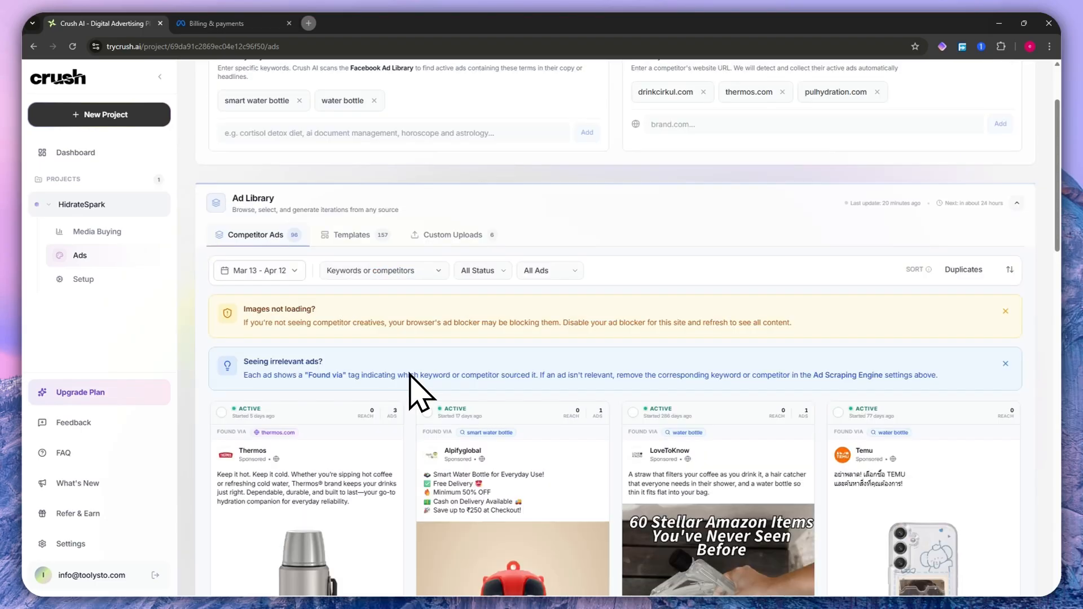
# - Highlight the Track by Domain heading, focus its competitor website field, and check the source tags on the competitor ads
pyautogui.moveTo(629, 165); pyautogui.dragTo(691, 158)
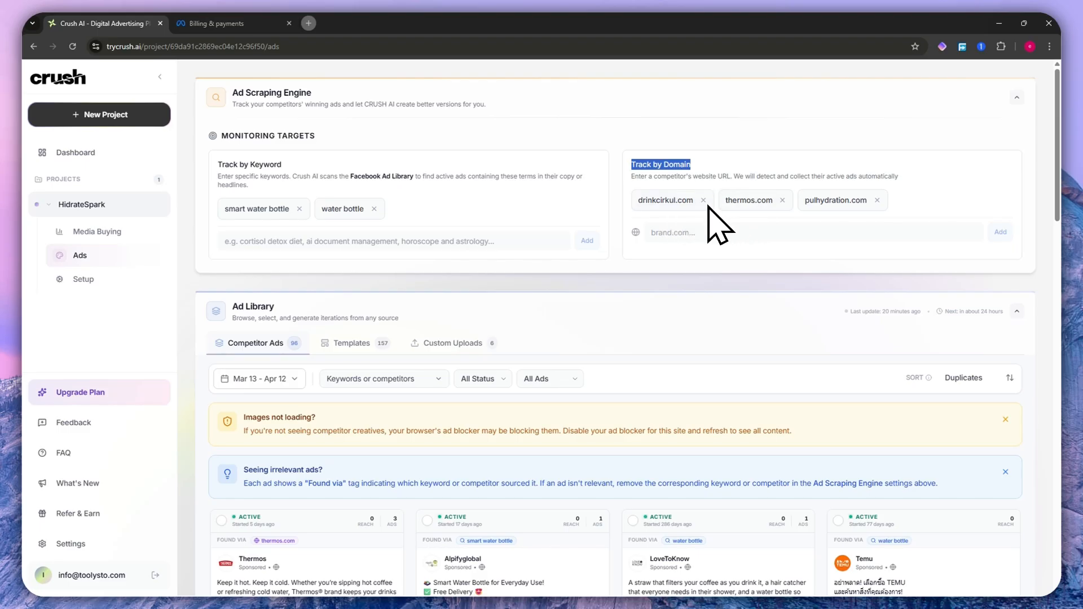
pyautogui.click(669, 233)
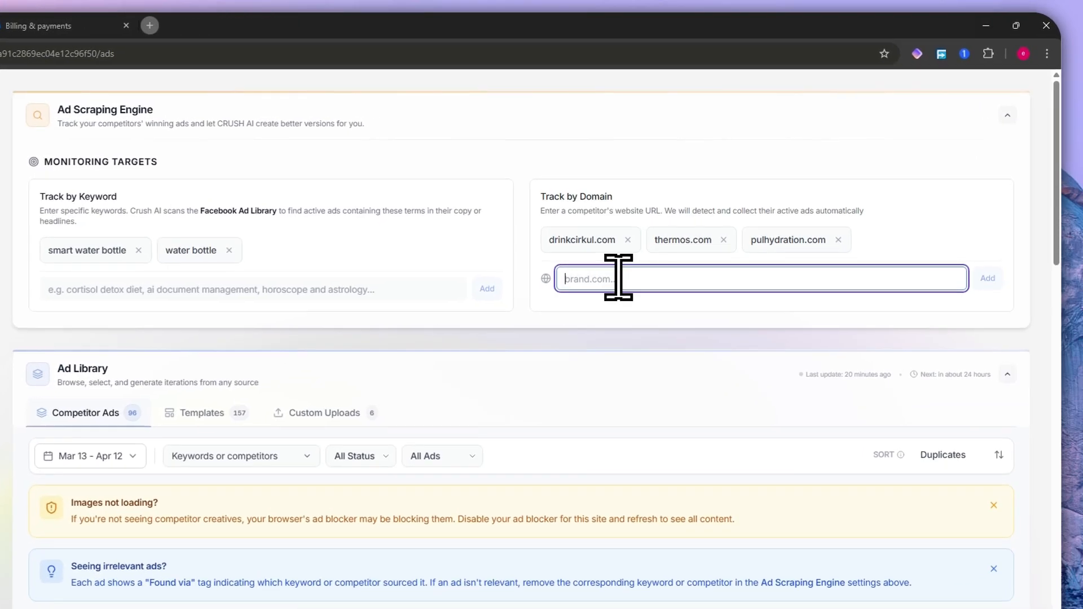
pyautogui.scroll(-6, 653, 331)
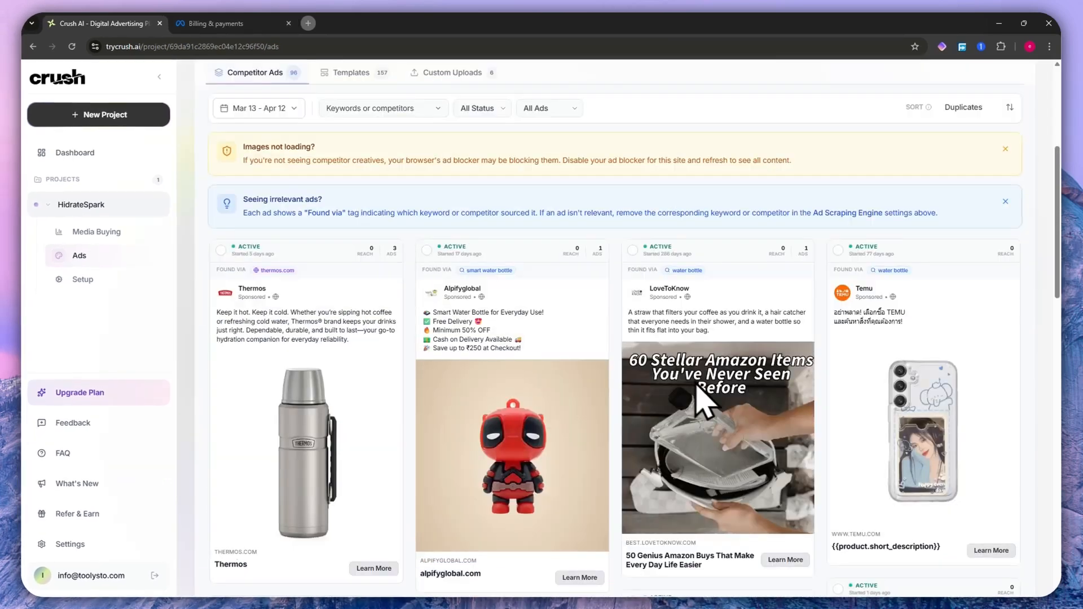
pyautogui.scroll(2, 349, 243)
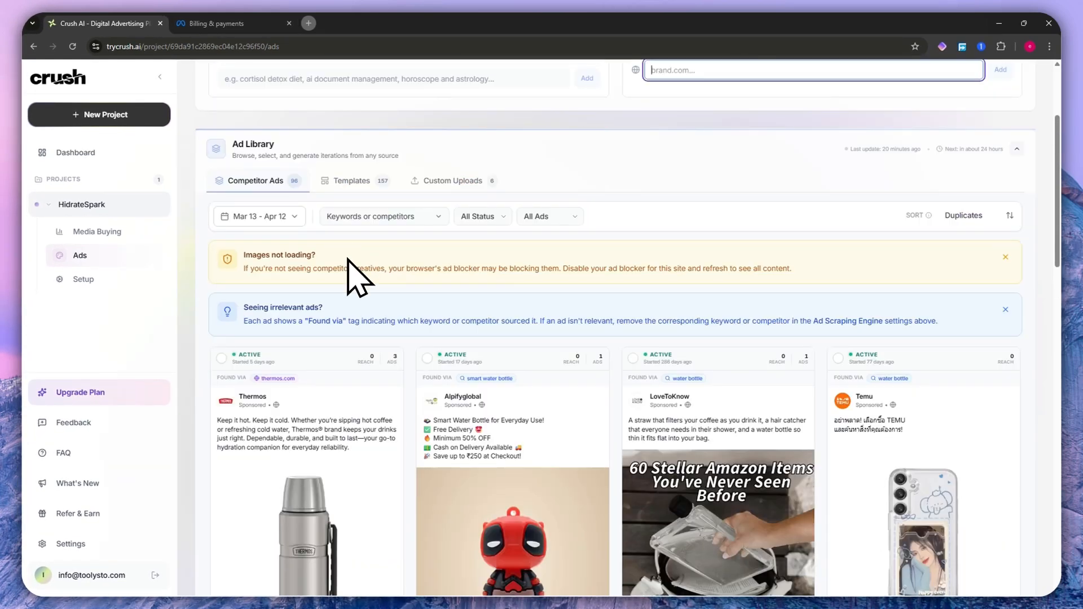
pyautogui.scroll(-2, 350, 276)
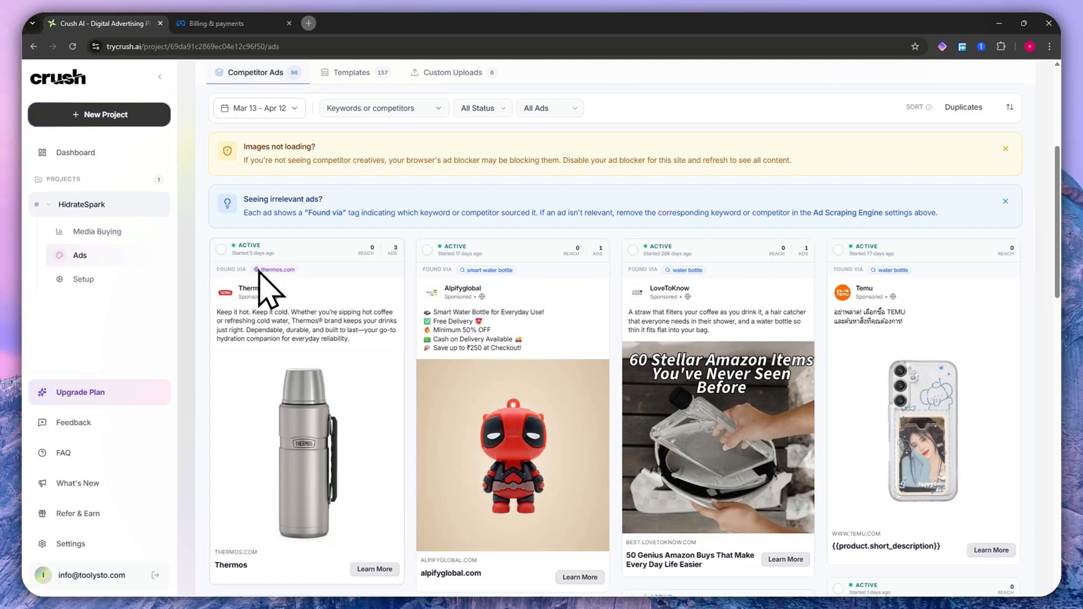
# - Review the date range presets and the keyword and competitor filter choices for the competitor ads in the Ad Library
pyautogui.scroll(5, 259, 282)
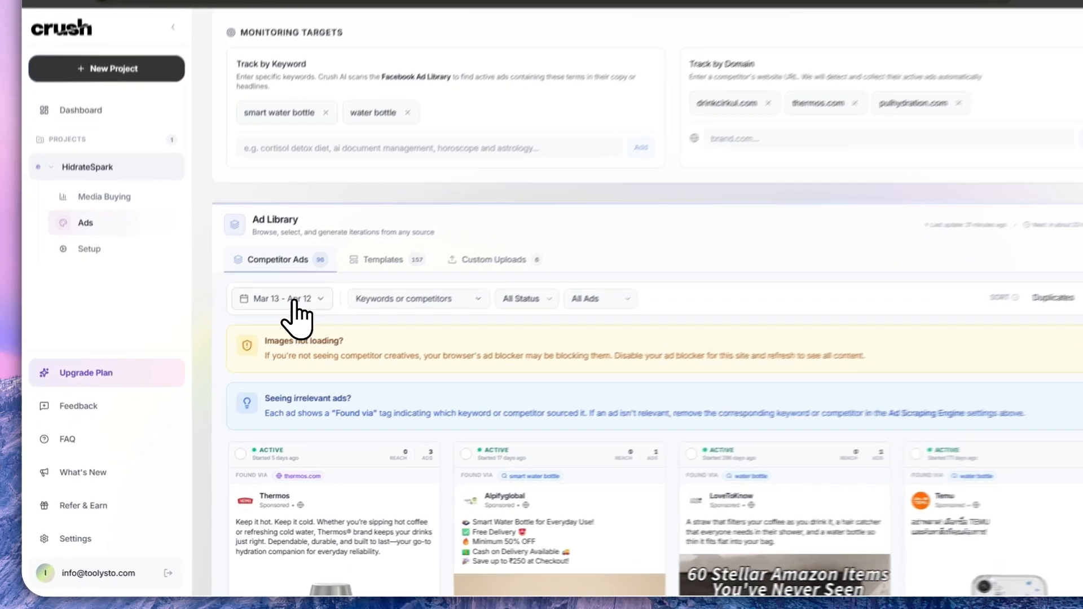
pyautogui.click(252, 328)
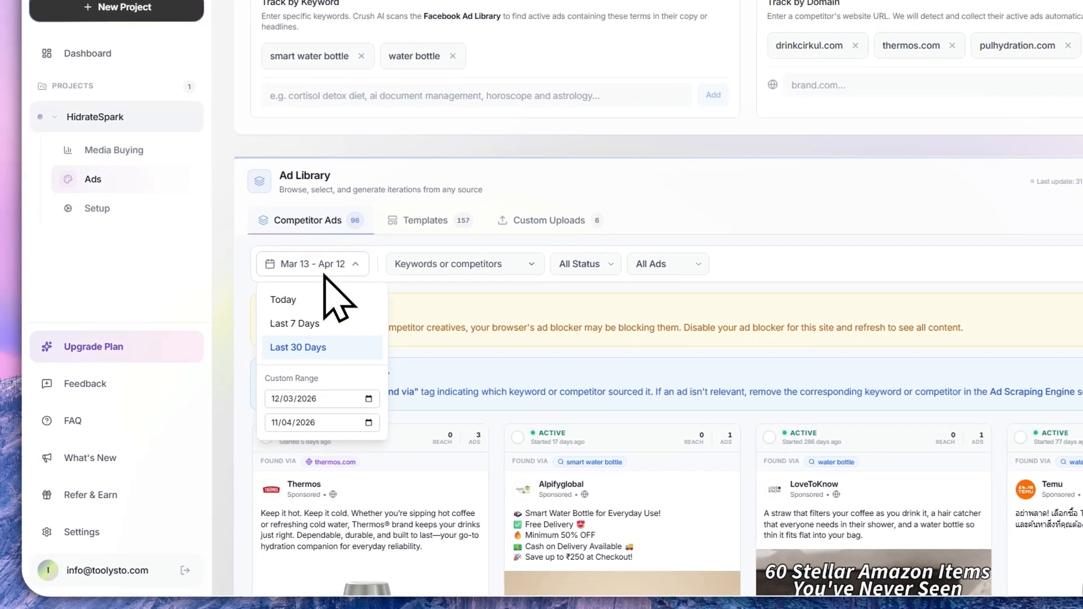
pyautogui.click(508, 267)
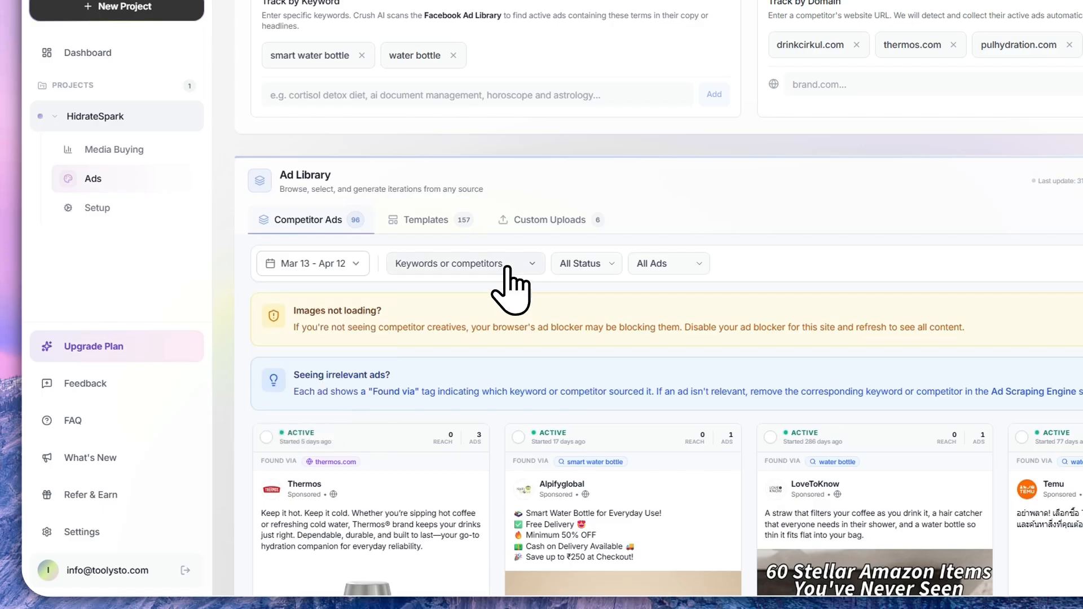
pyautogui.click(509, 268)
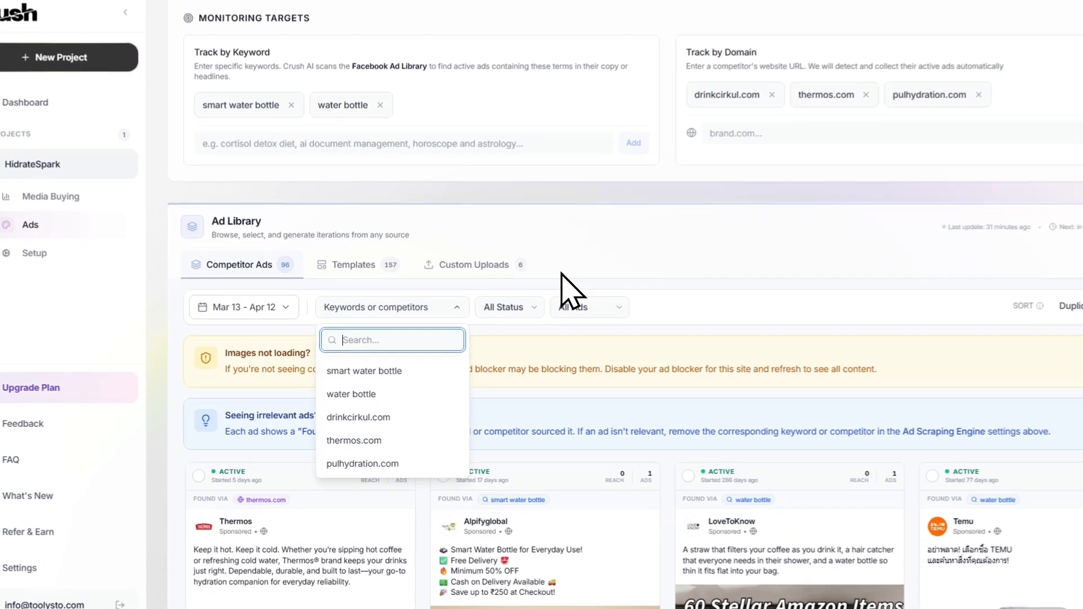
# - Review the status and iteration filter options for the competitor ads, keeping All Status and All Ads
pyautogui.click(479, 328)
pyautogui.click(479, 328)
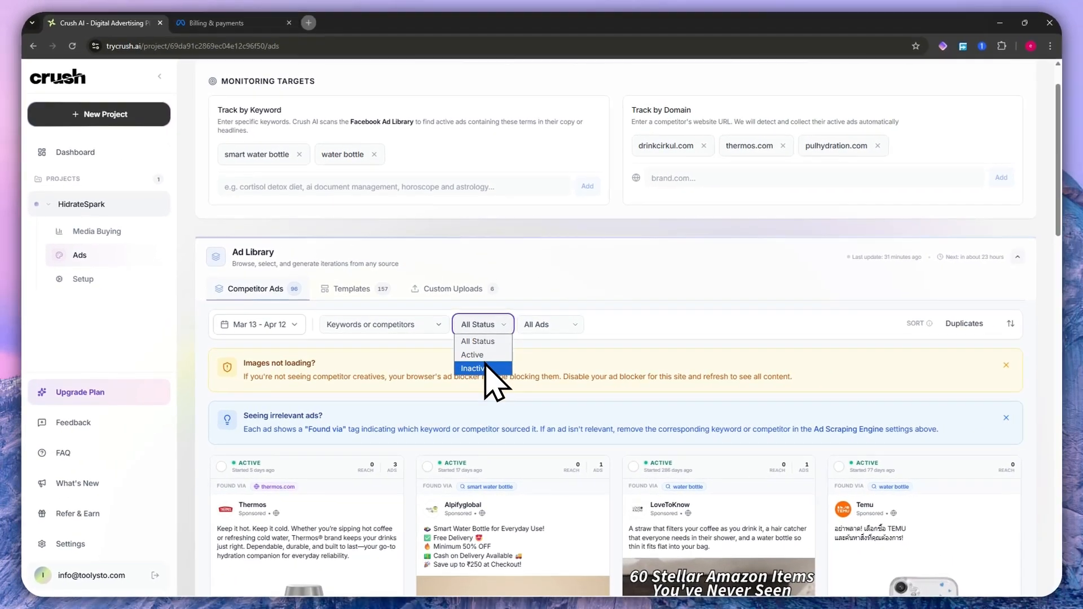
pyautogui.click(480, 341)
pyautogui.click(550, 325)
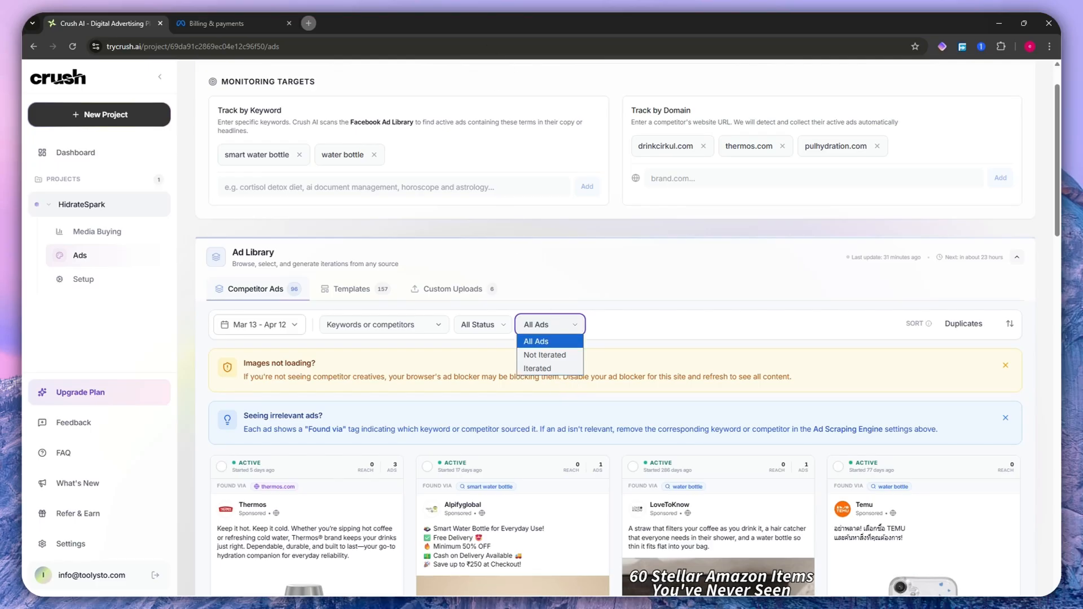
pyautogui.press('Escape')
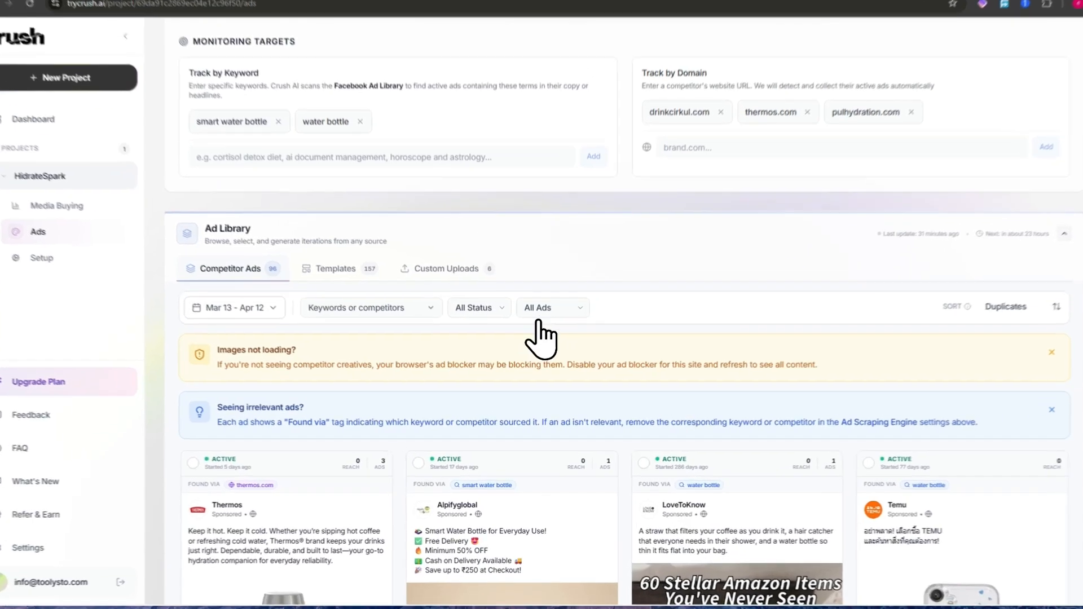
pyautogui.click(538, 325)
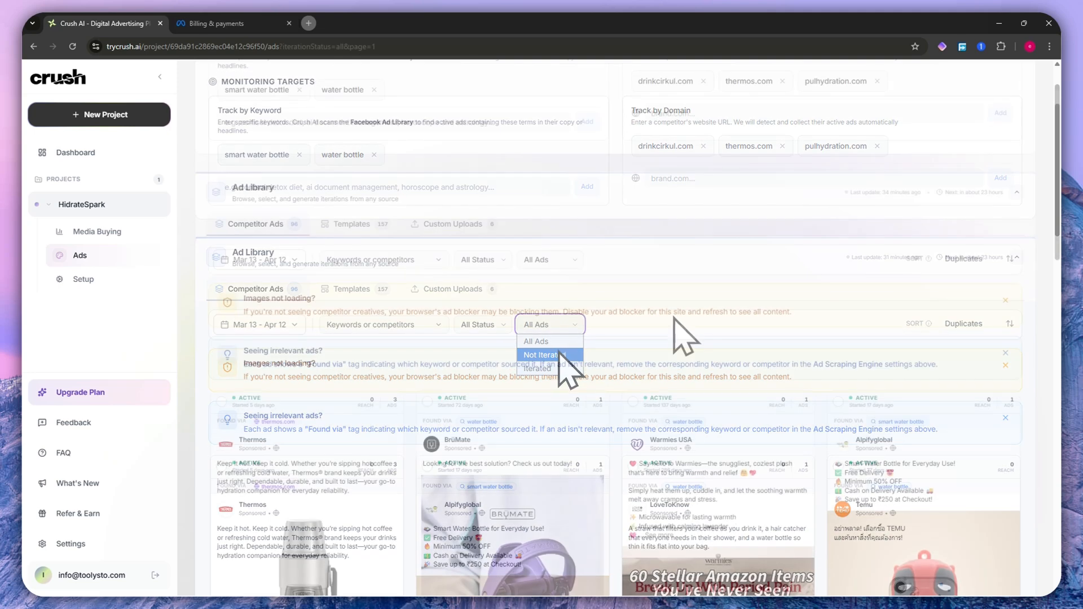
# - Select BrüMate's water bottle ad among the competitor ads and generate one ad iteration from it
pyautogui.scroll(-1, 674, 320)
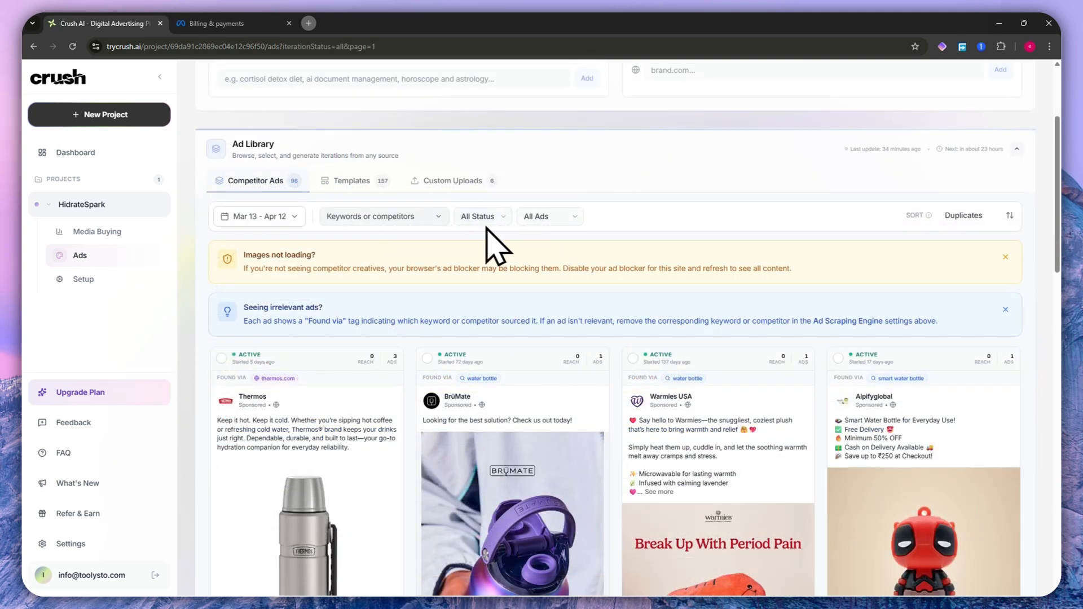
pyautogui.scroll(-4, 558, 287)
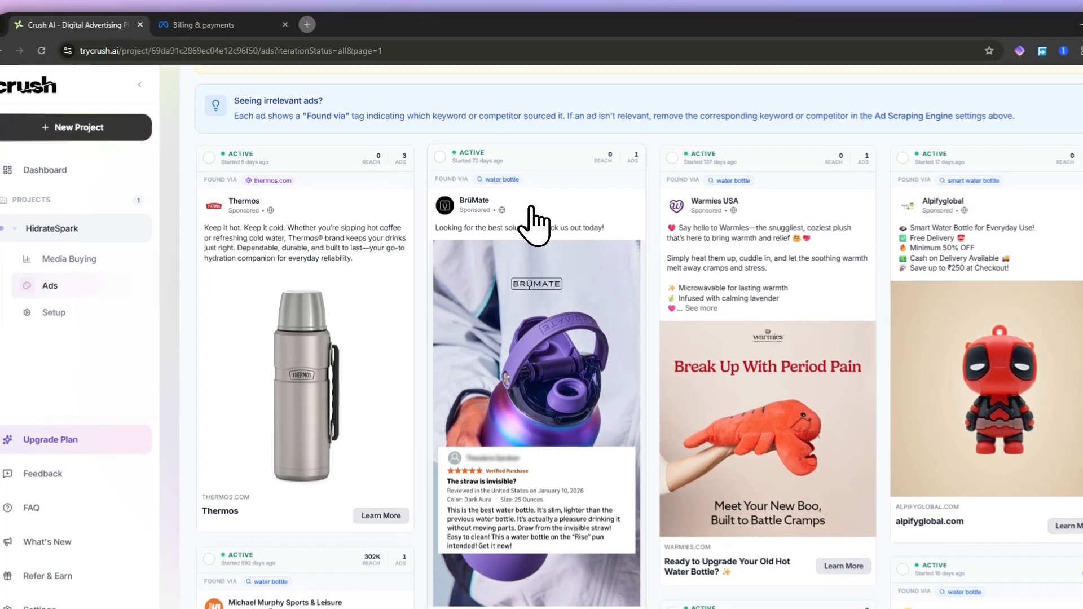
pyautogui.click(533, 214)
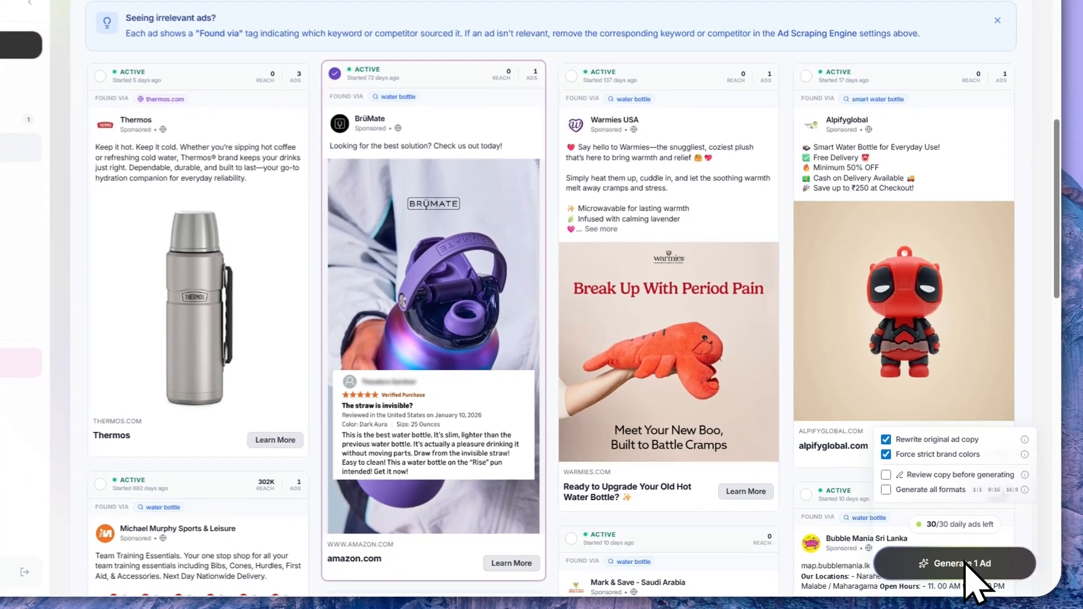
pyautogui.click(975, 567)
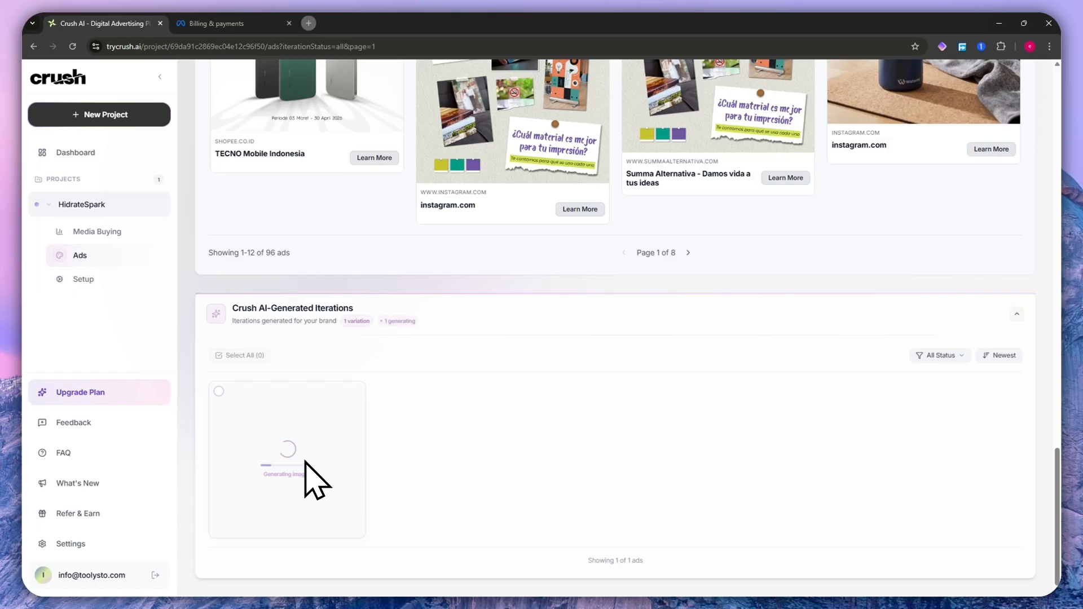
pyautogui.scroll(5, 346, 297)
pyautogui.scroll(-5, 366, 395)
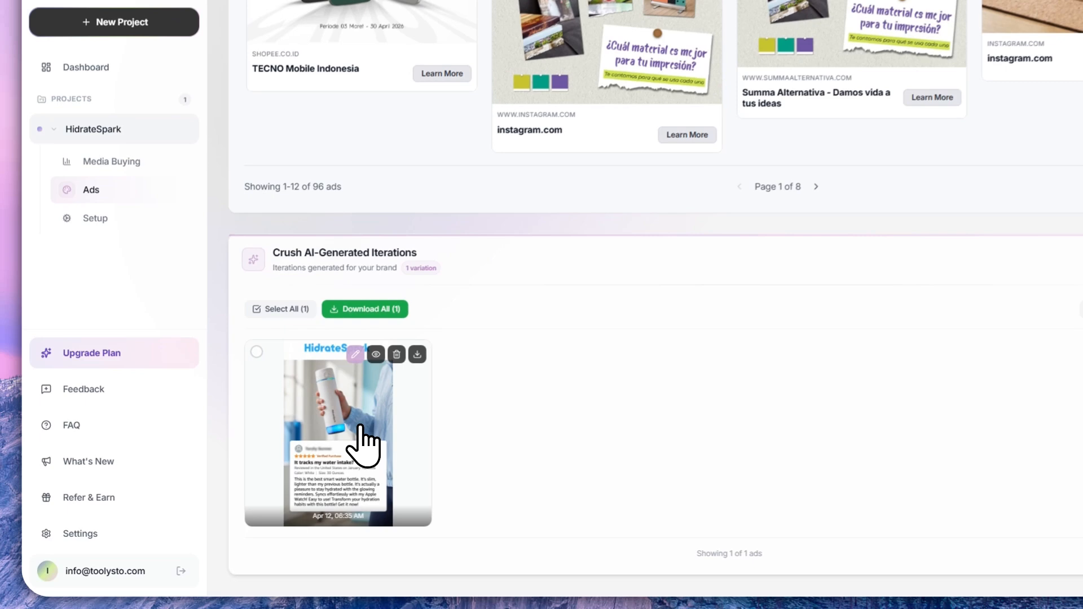
# - Compare the generated HidrateSpark ad with its original BrüMate source ad, and close the comparison
pyautogui.click(304, 454)
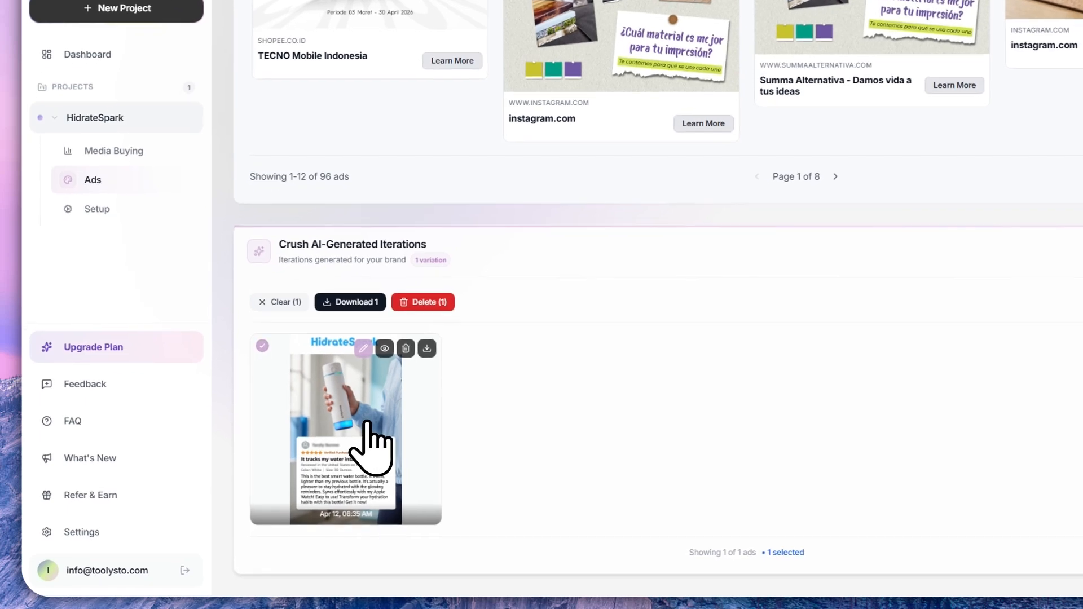
pyautogui.click(370, 440)
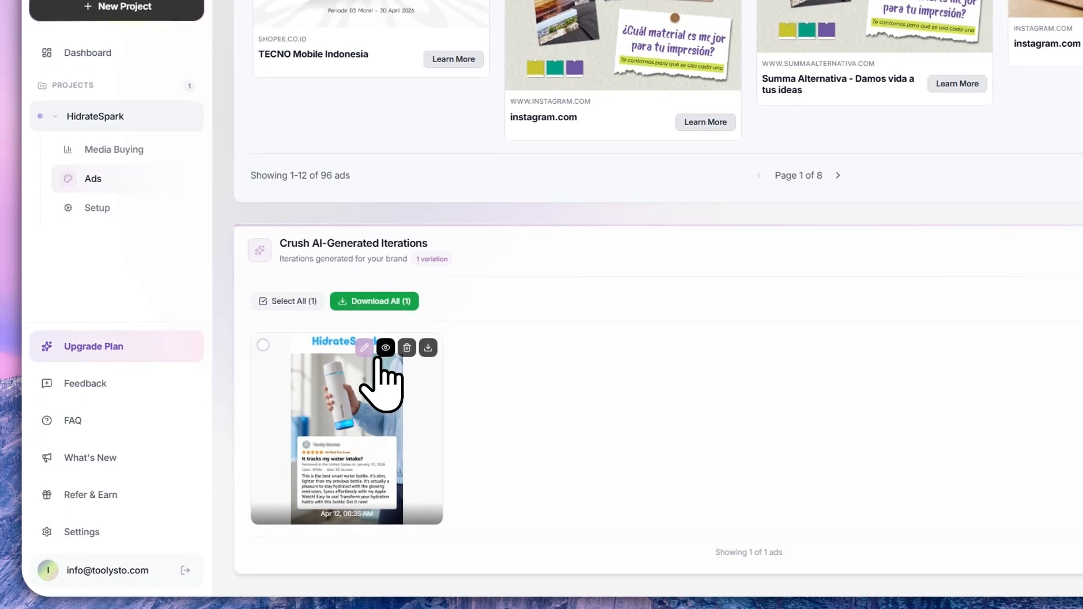
pyautogui.click(385, 347)
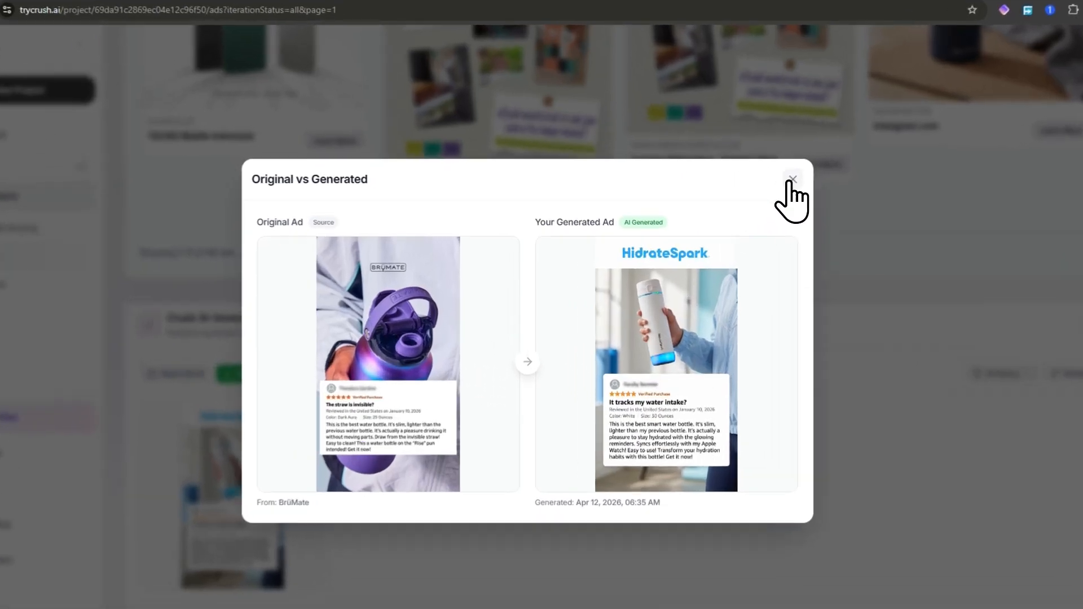
pyautogui.click(763, 190)
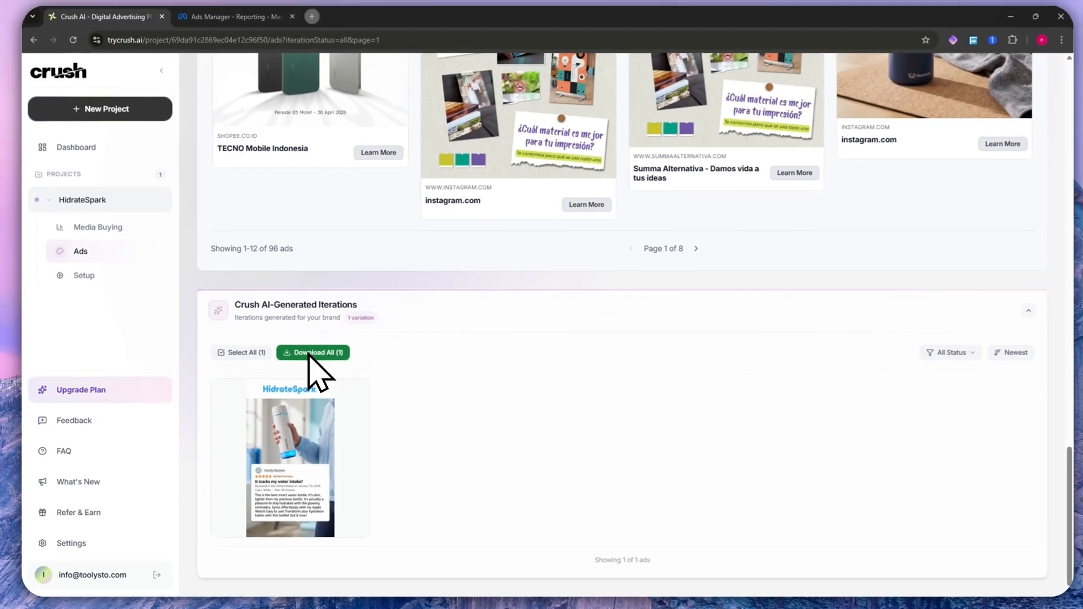
# - Open the generated HidrateSpark ad for image editing and examine its brand assets, highlighting the "add our product image" hint
pyautogui.moveTo(314, 403)
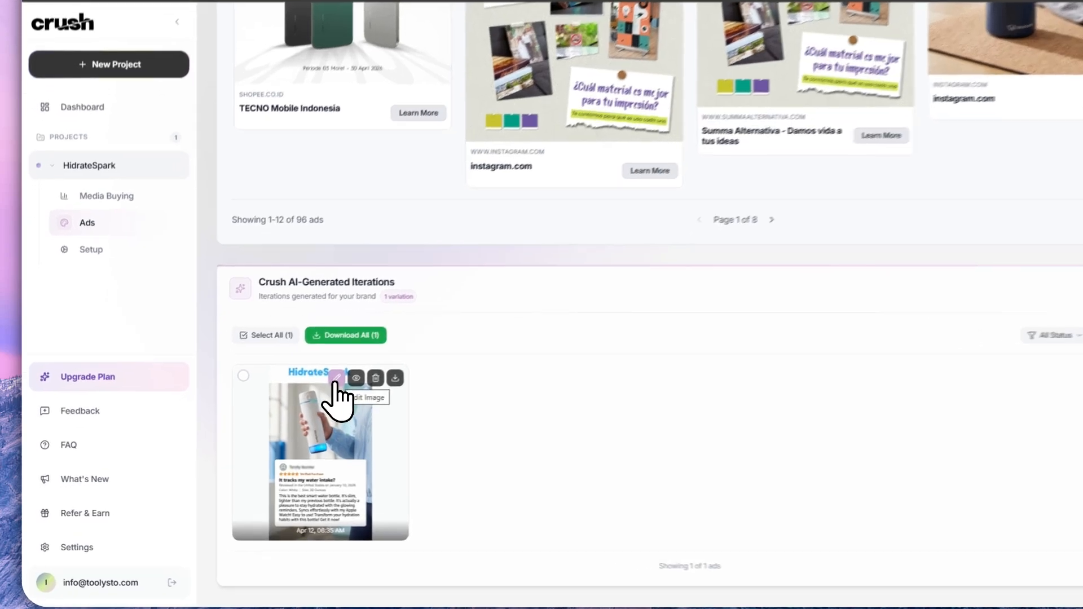
pyautogui.click(300, 394)
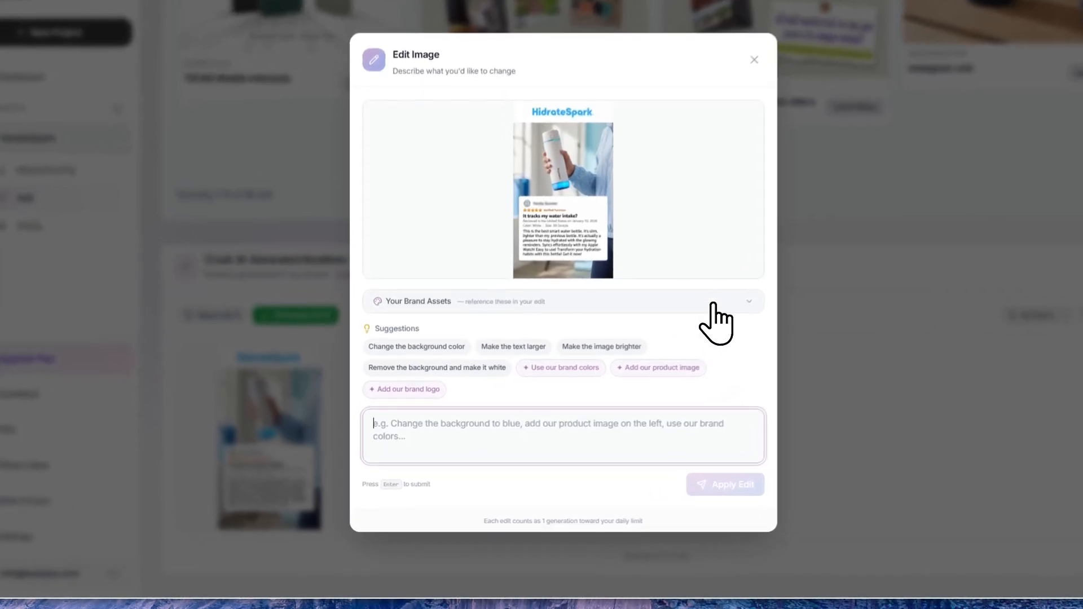
pyautogui.click(643, 345)
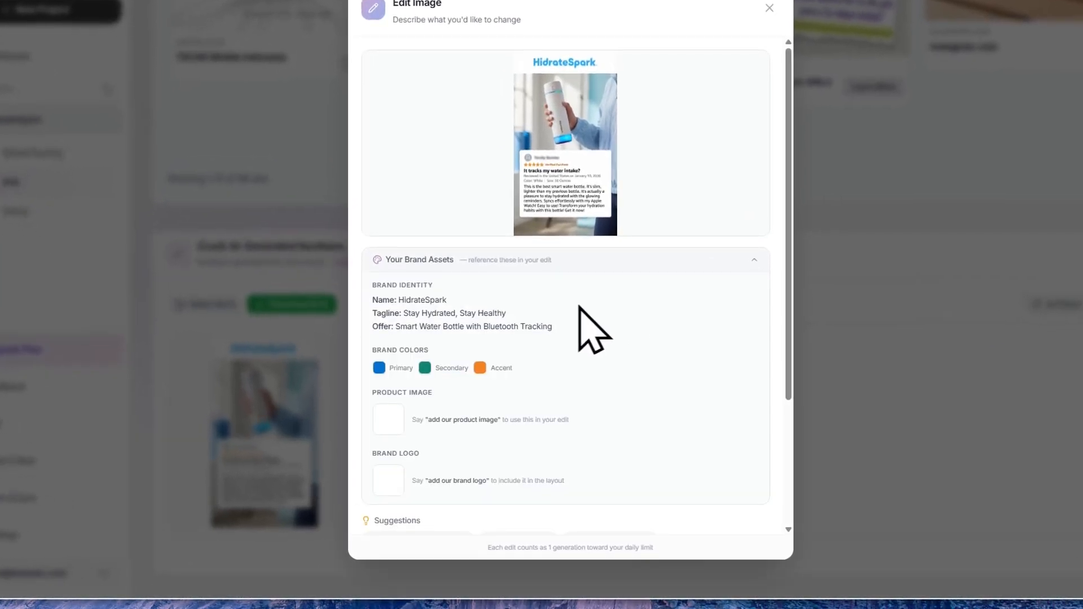
pyautogui.scroll(-3, 389, 395)
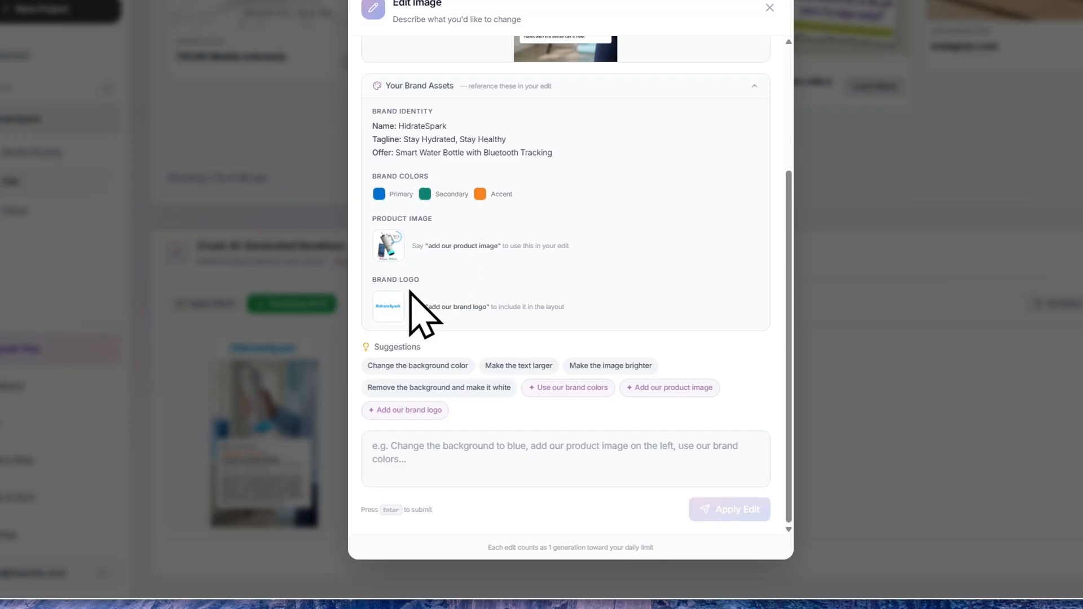
pyautogui.moveTo(426, 248); pyautogui.dragTo(471, 246)
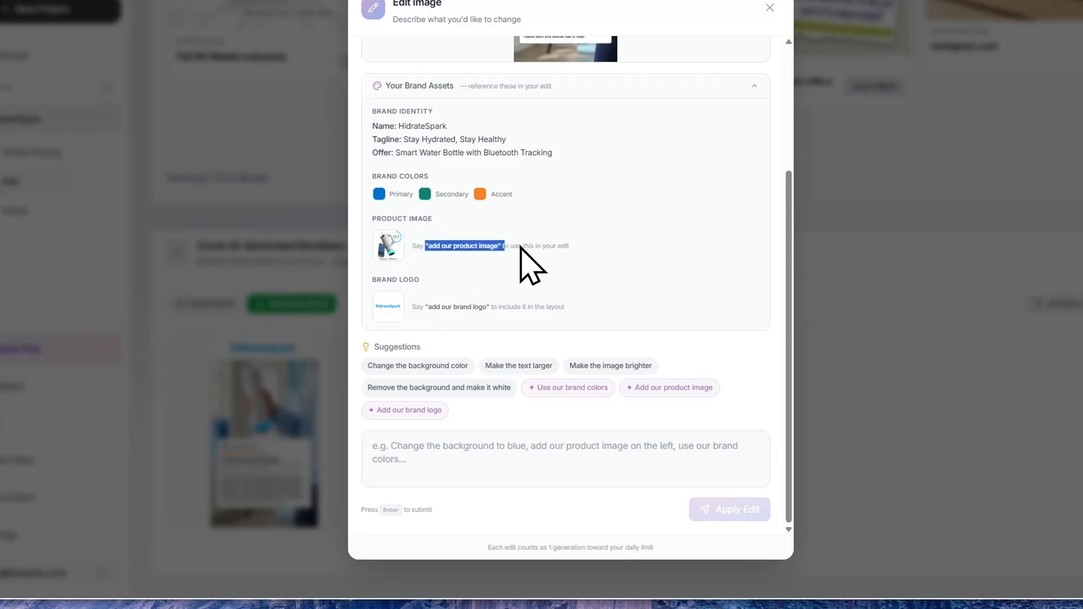
pyautogui.click(514, 276)
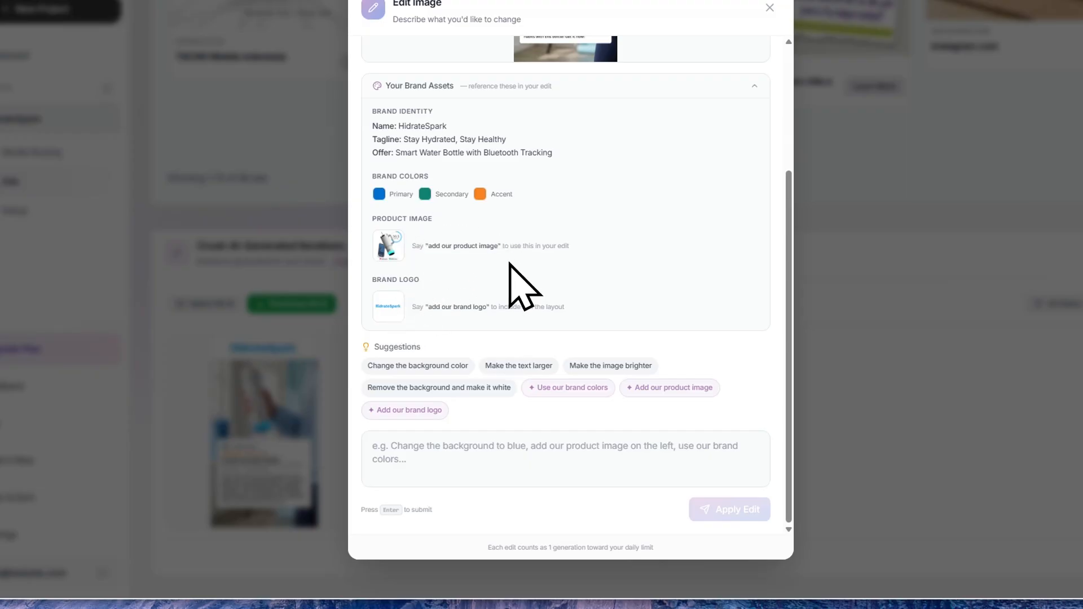
# - Apply an image edit to the generated ad with the instruction "Remove the logo at the top"
pyautogui.click(451, 454)
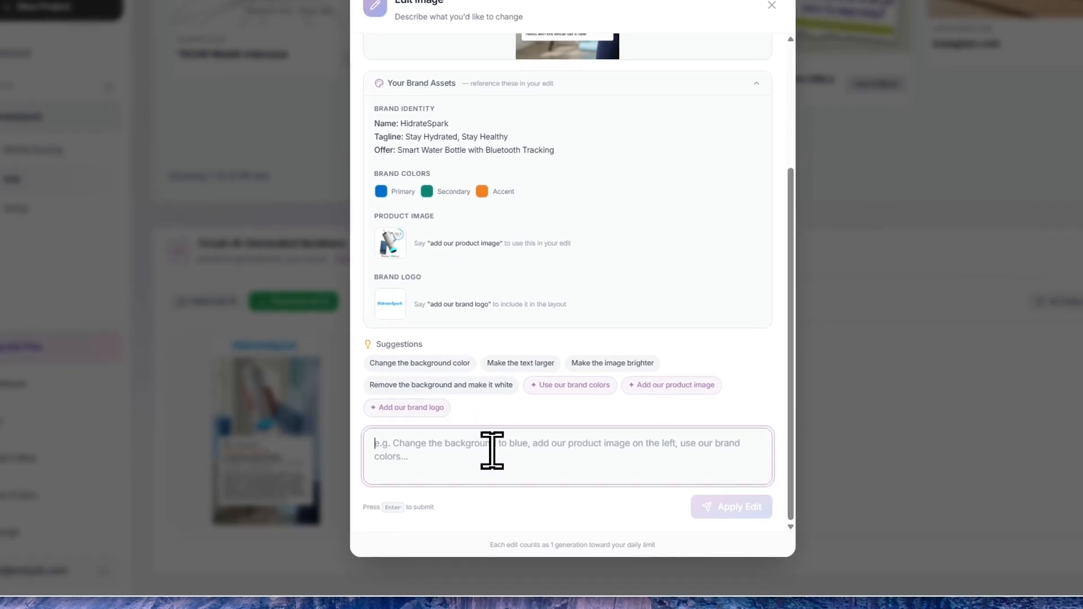
pyautogui.scroll(5, 620, 240)
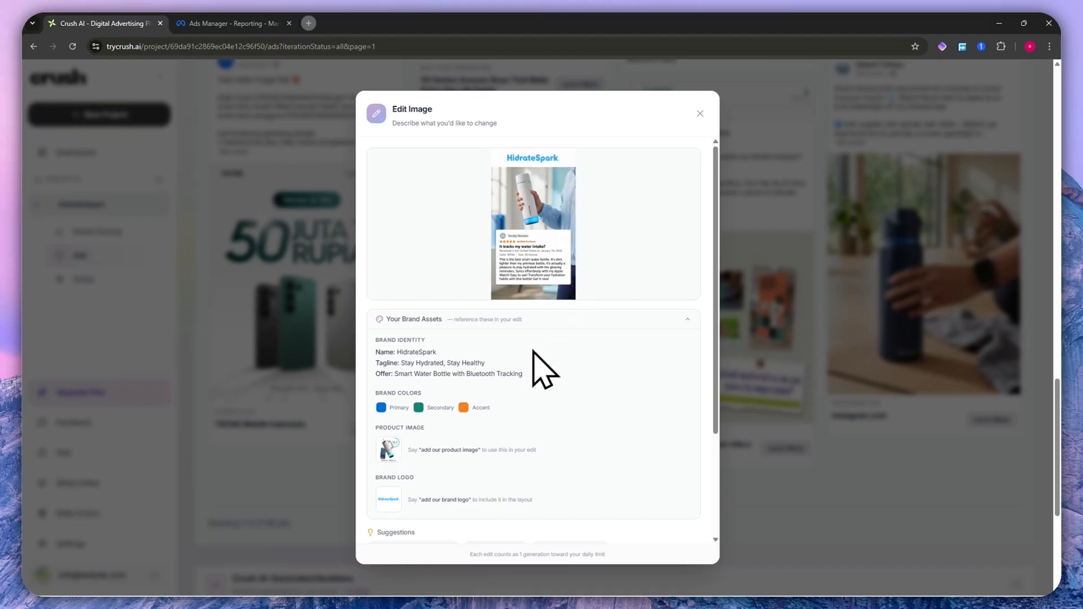
pyautogui.scroll(-5, 534, 352)
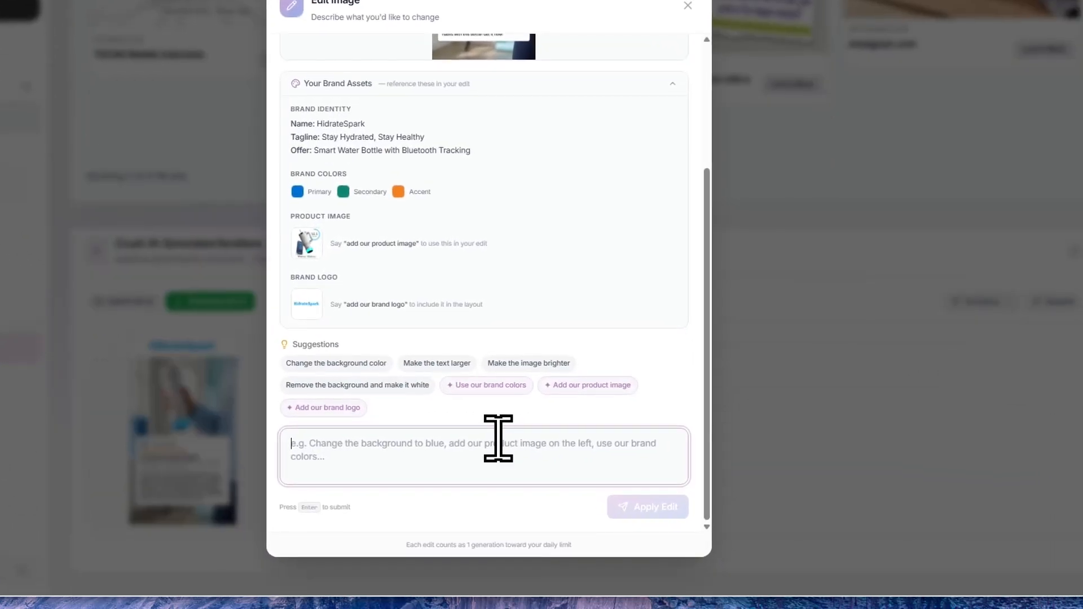
pyautogui.write('Remove the logo at the top')
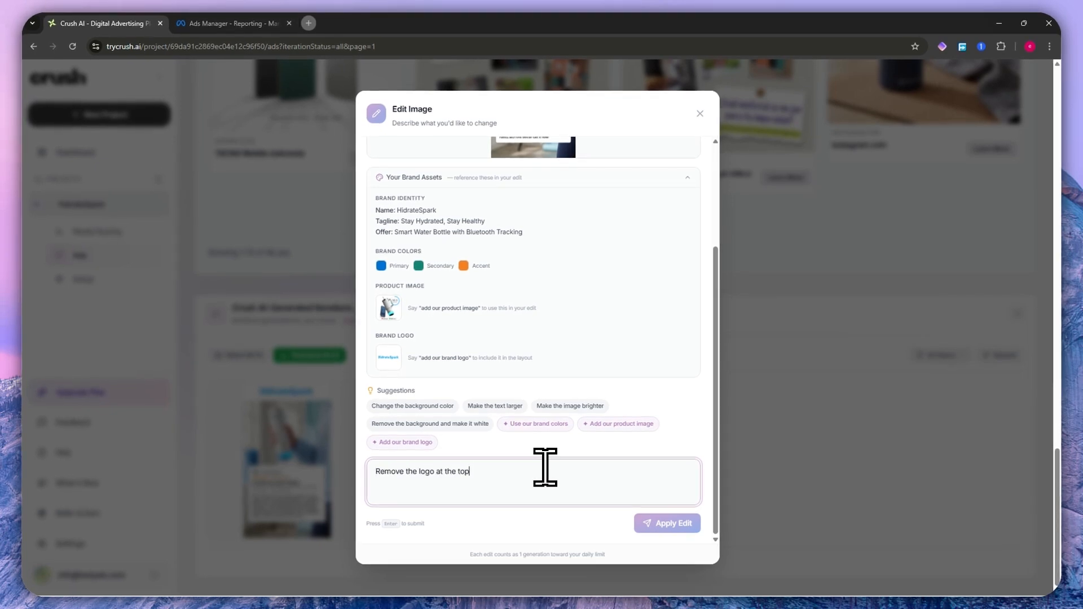
pyautogui.click(650, 527)
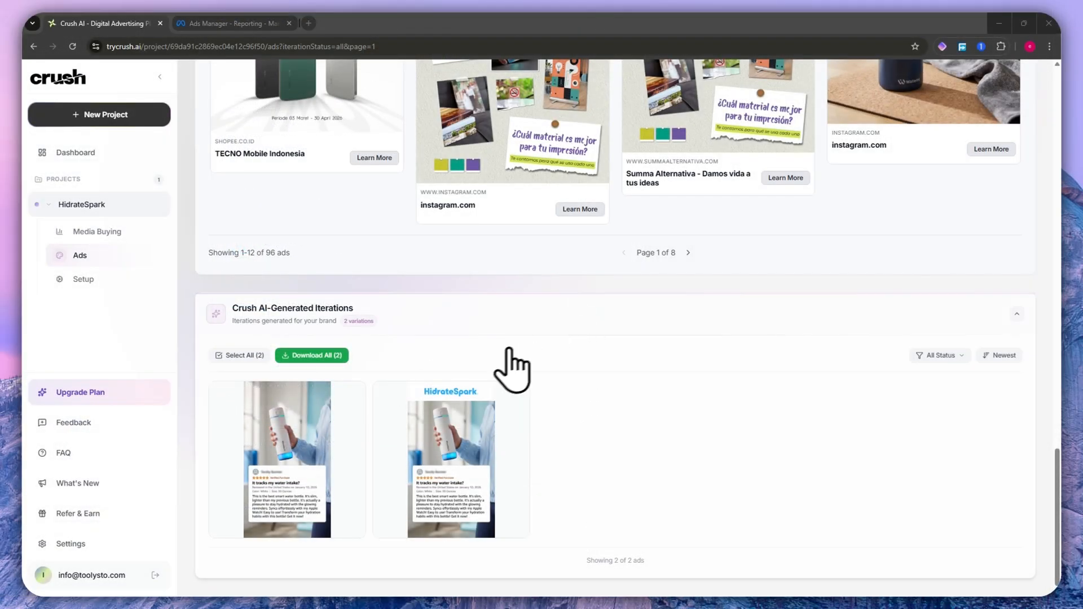
# - Select the edited ad version without the top logo among the generated iterations and download it
pyautogui.click(290, 468)
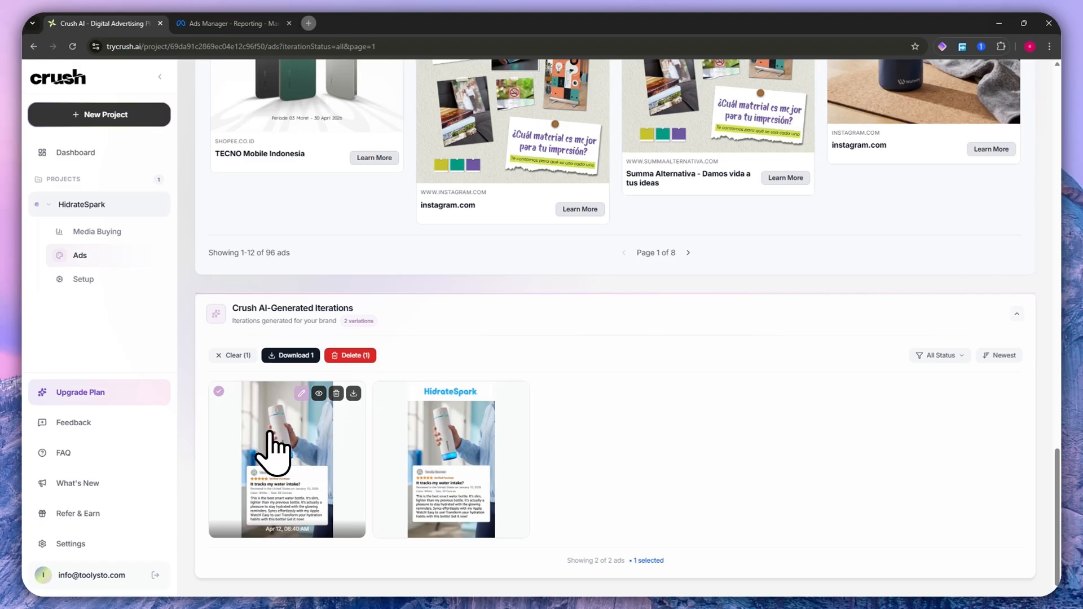
pyautogui.click(351, 396)
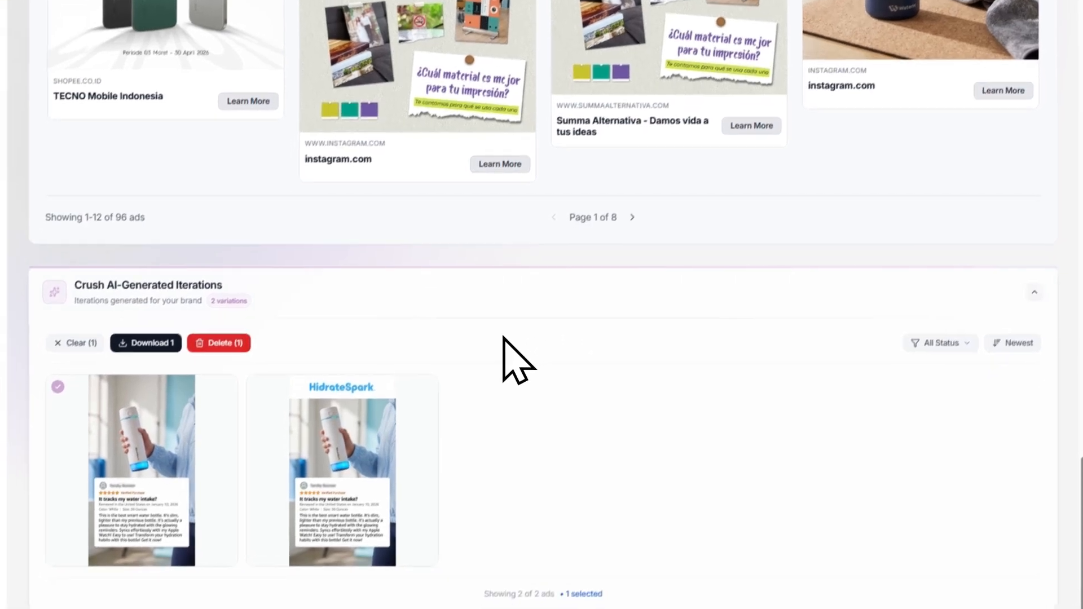
# - Show the Templates collection in the Ad Library and browse its ad designs, including the Bold Headline Product Showcase
pyautogui.scroll(10, 580, 363)
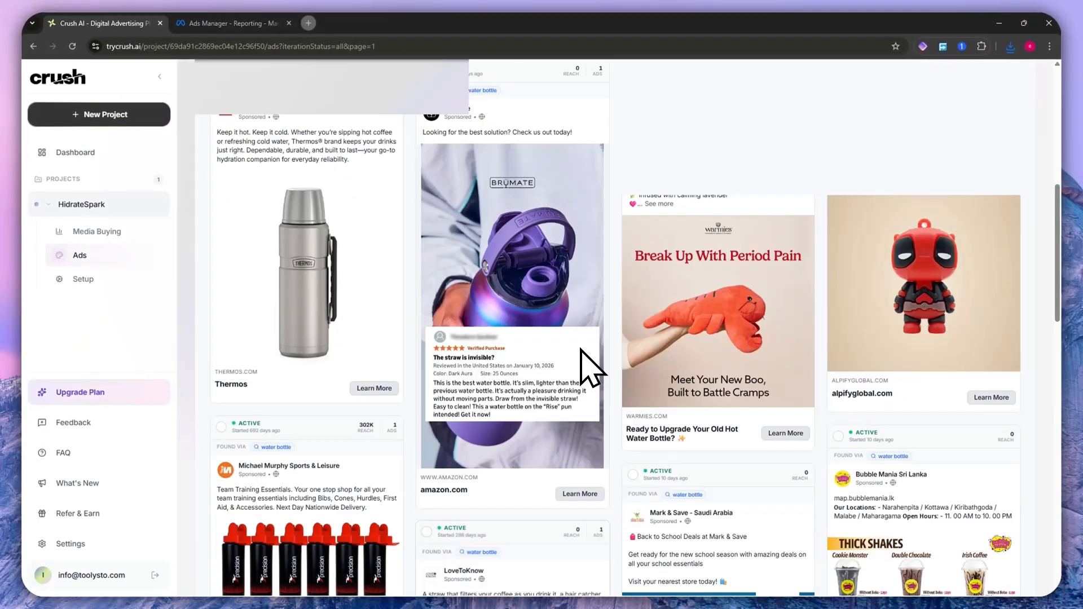
pyautogui.scroll(-2, 590, 366)
pyautogui.scroll(-10, 587, 364)
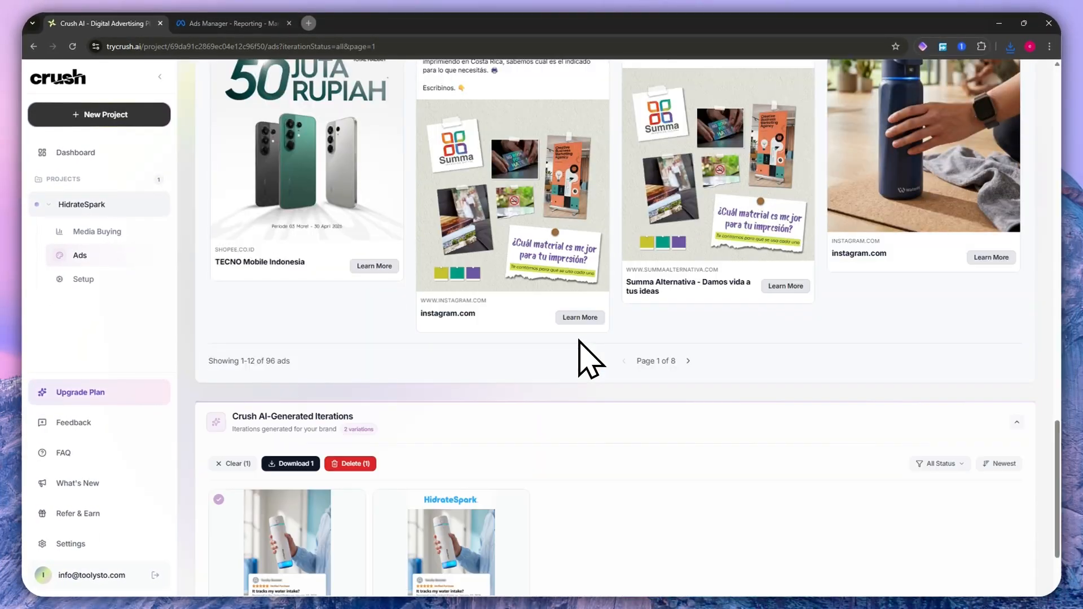
pyautogui.scroll(7, 497, 348)
pyautogui.scroll(15, 477, 344)
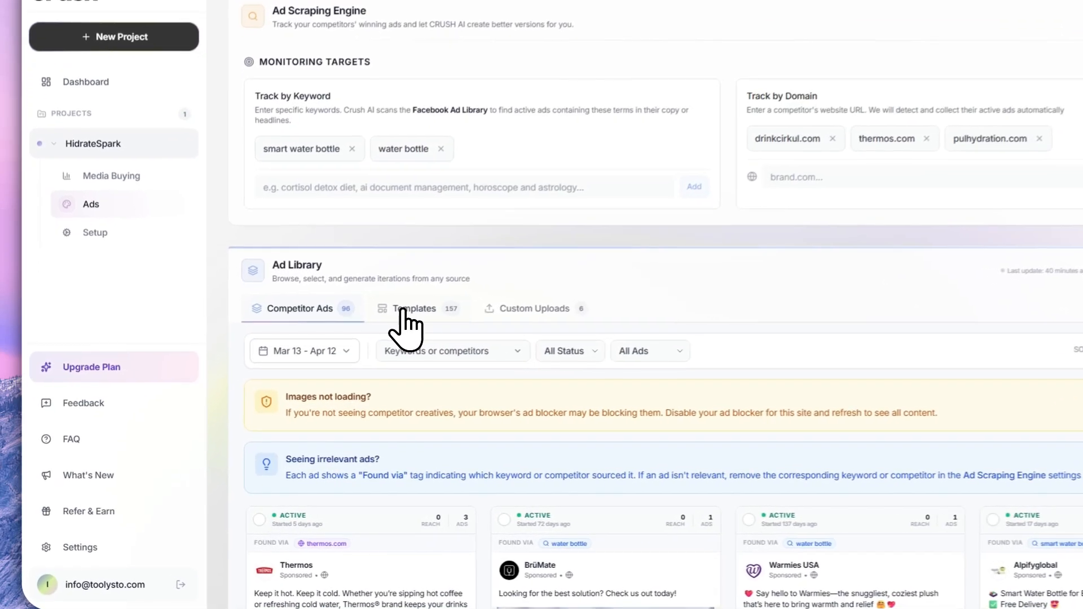
pyautogui.click(350, 345)
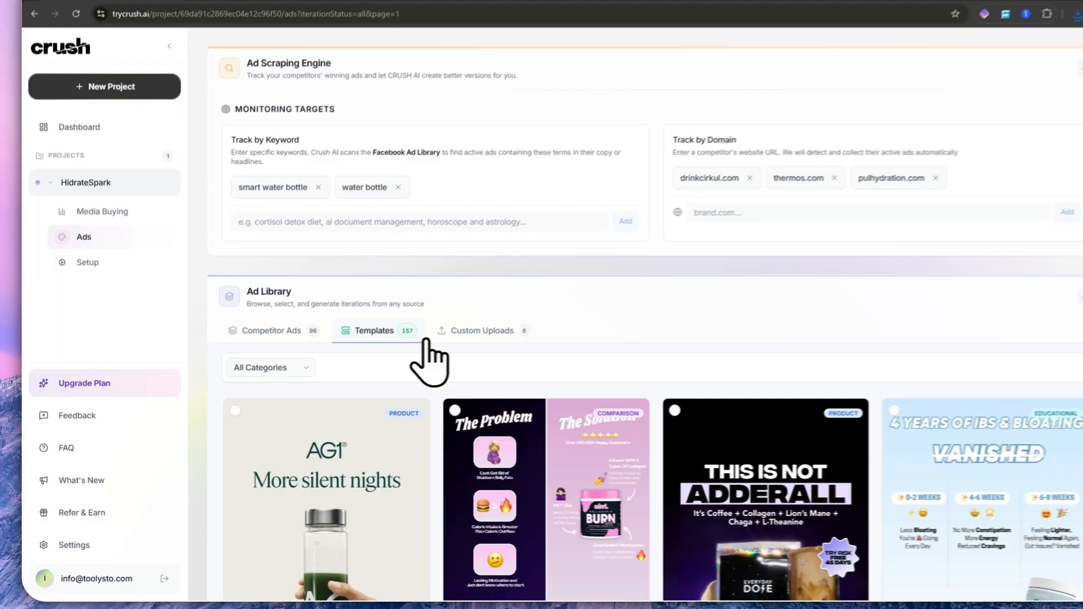
pyautogui.scroll(-5, 556, 365)
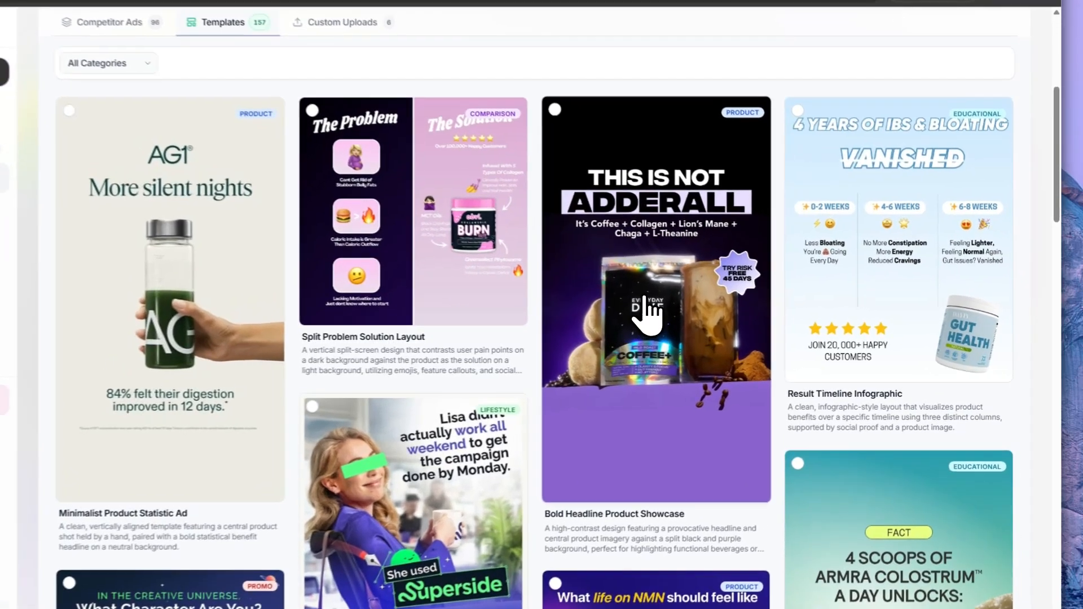
pyautogui.click(689, 313)
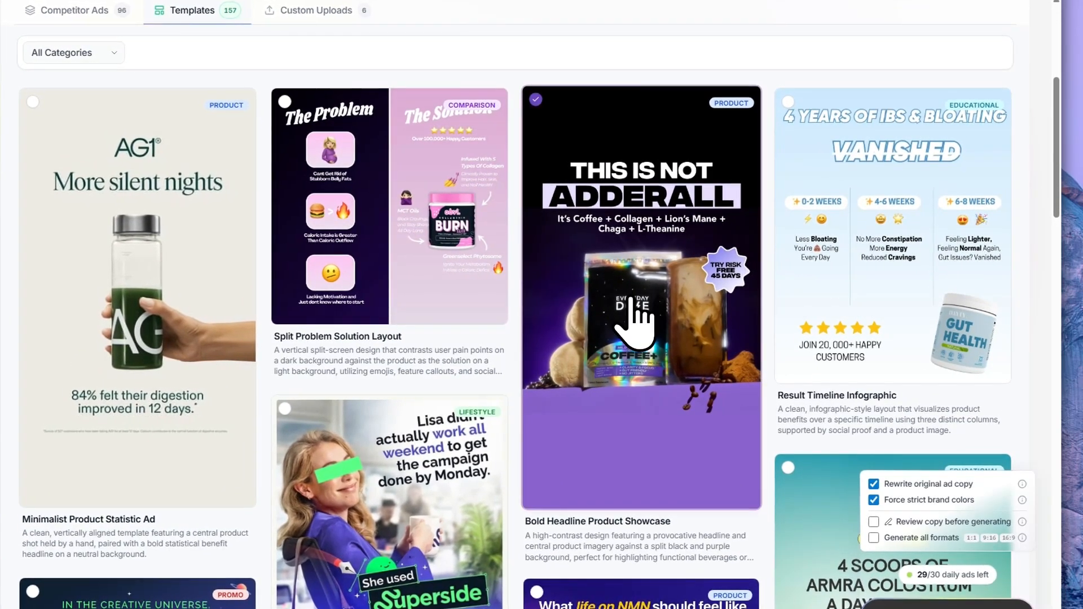
# - Generate two HidrateSpark ads from the Bold Headline Product Showcase and Typographic Pattern Product Showcase templates
pyautogui.click(604, 170)
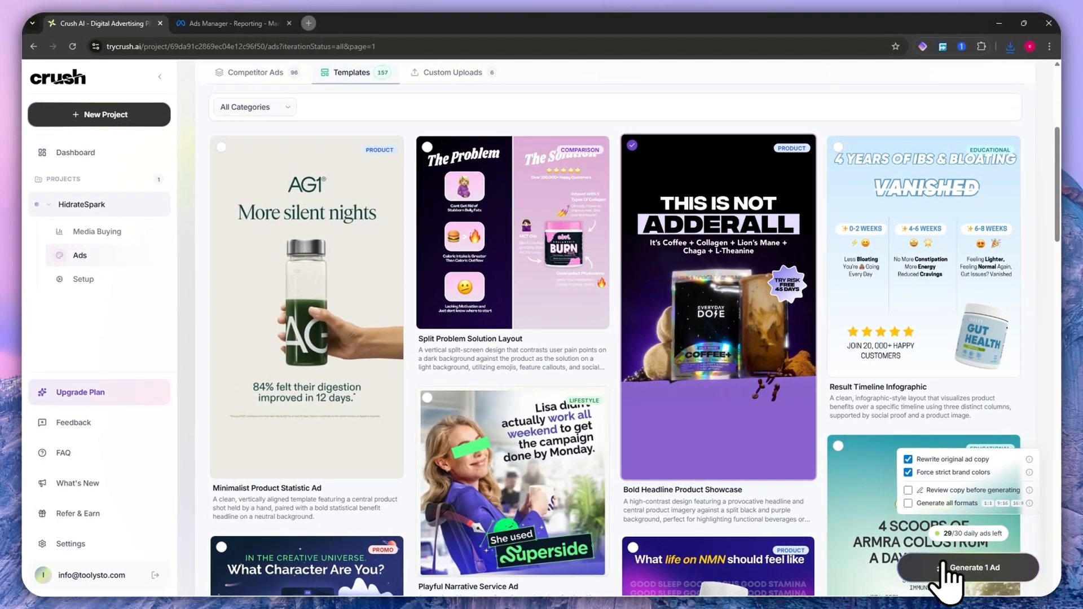
pyautogui.scroll(-2, 726, 376)
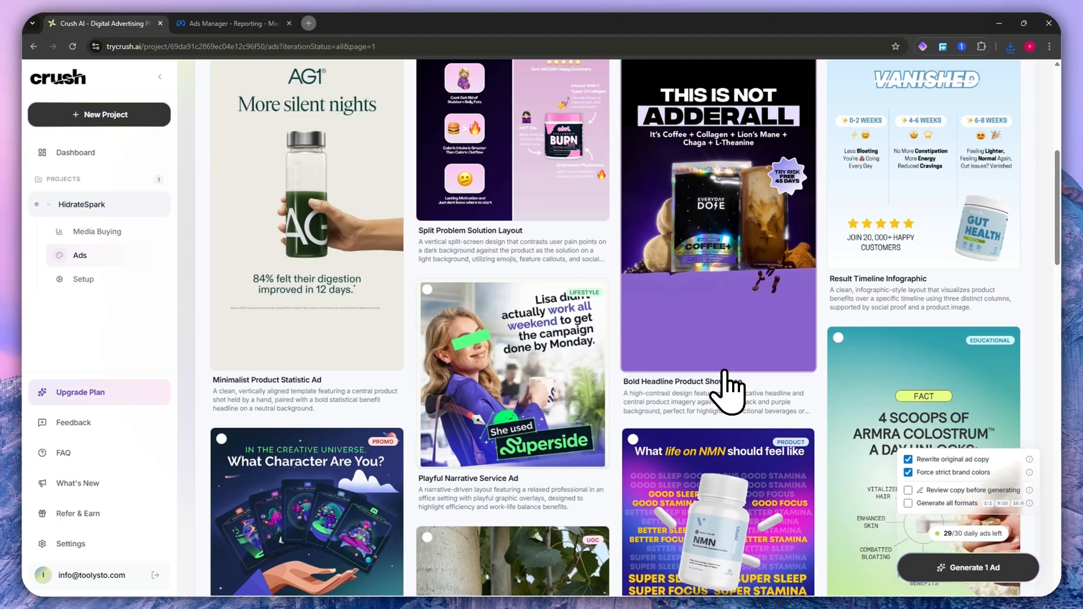
pyautogui.scroll(-4, 722, 384)
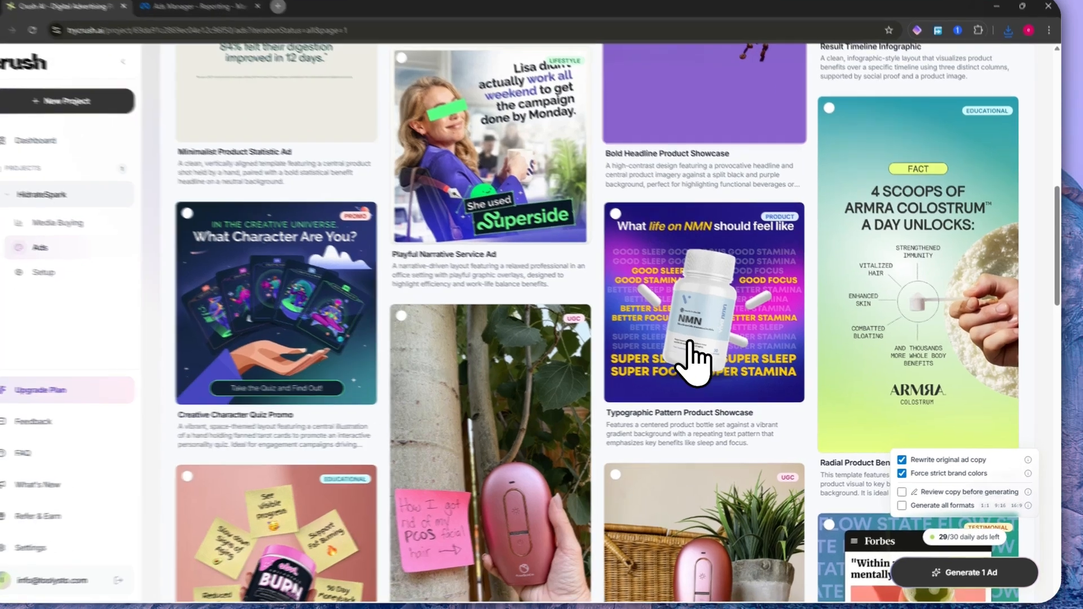
pyautogui.click(701, 316)
pyautogui.scroll(5, 626, 282)
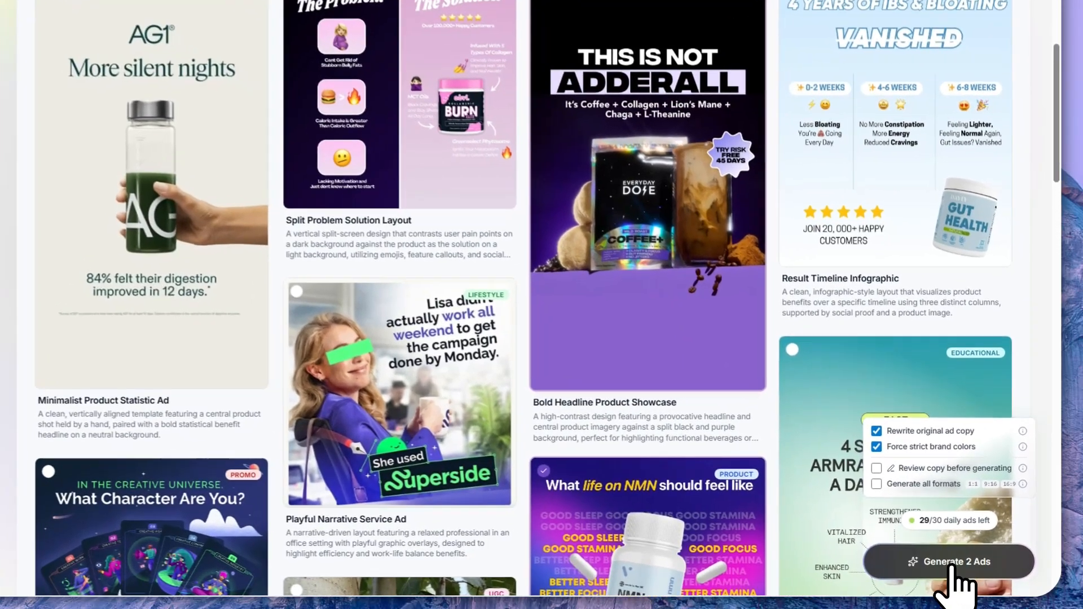
pyautogui.click(973, 565)
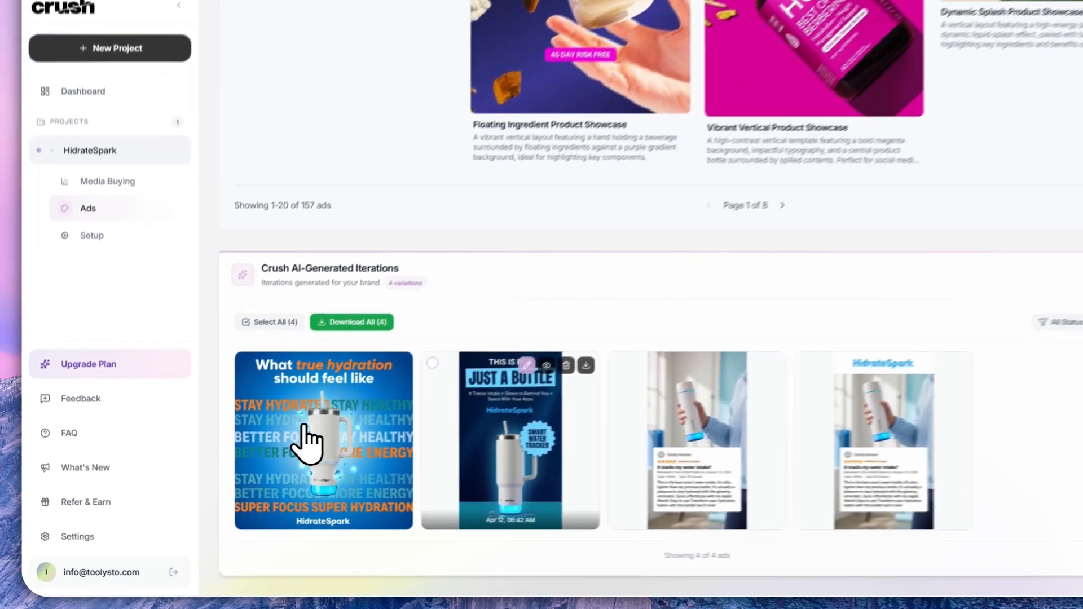
# - Select the generated "What true hydration should feel like" ad and compare it with its original template
pyautogui.click(254, 460)
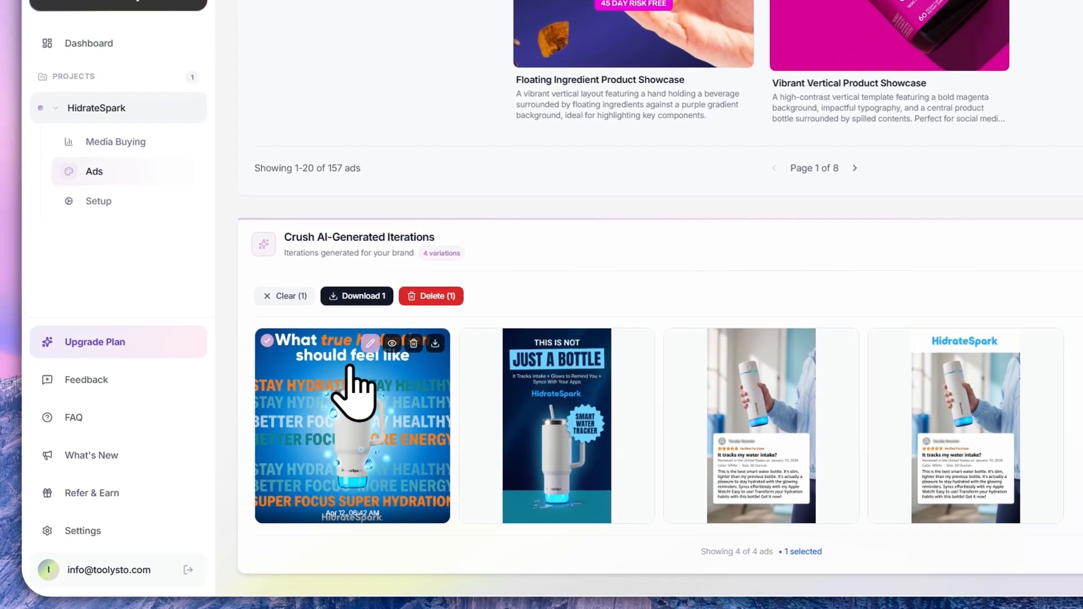
pyautogui.click(393, 344)
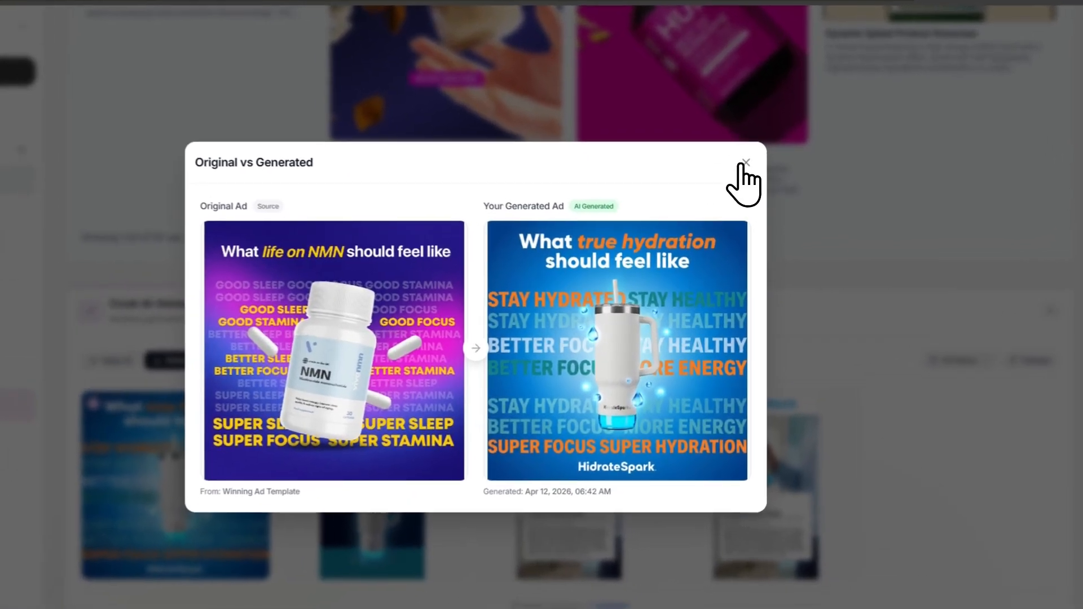
pyautogui.click(763, 190)
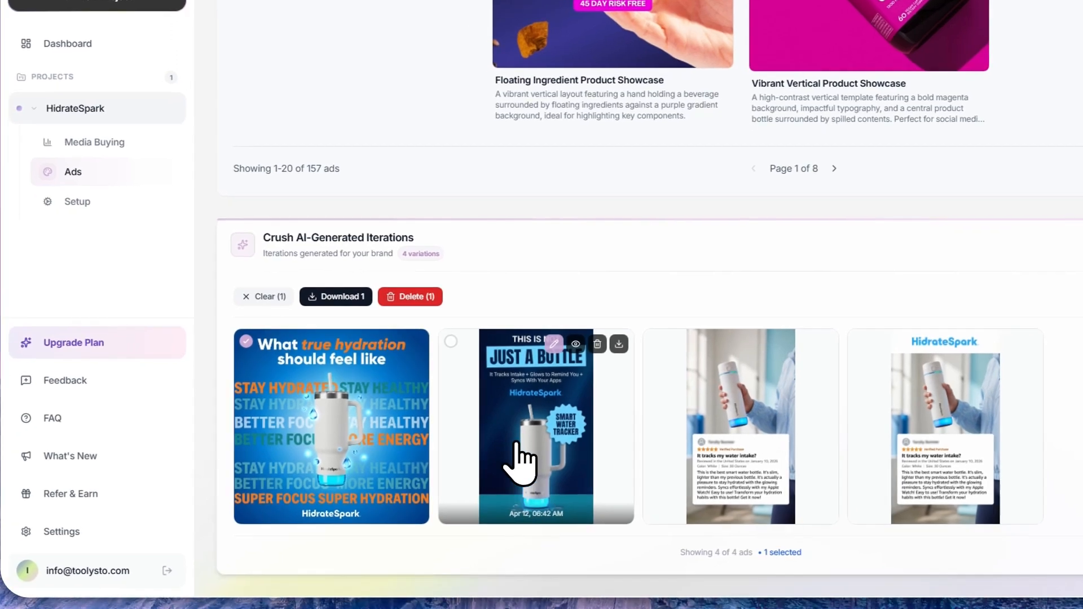
# - Add the generated "This is not just a bottle" ad to the selection and compare it with its source template
pyautogui.click(507, 451)
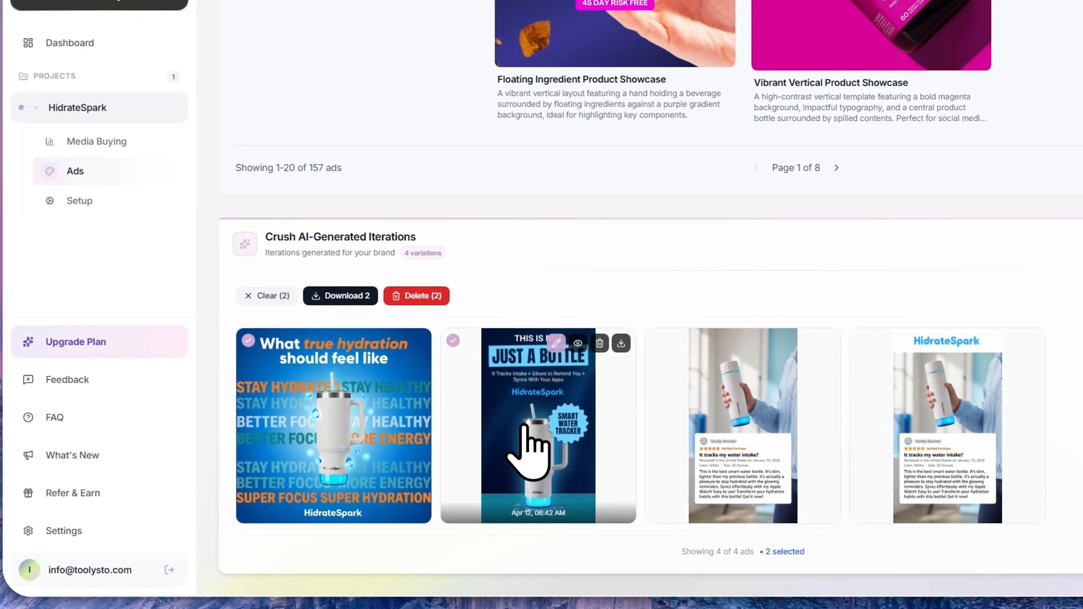
pyautogui.click(578, 343)
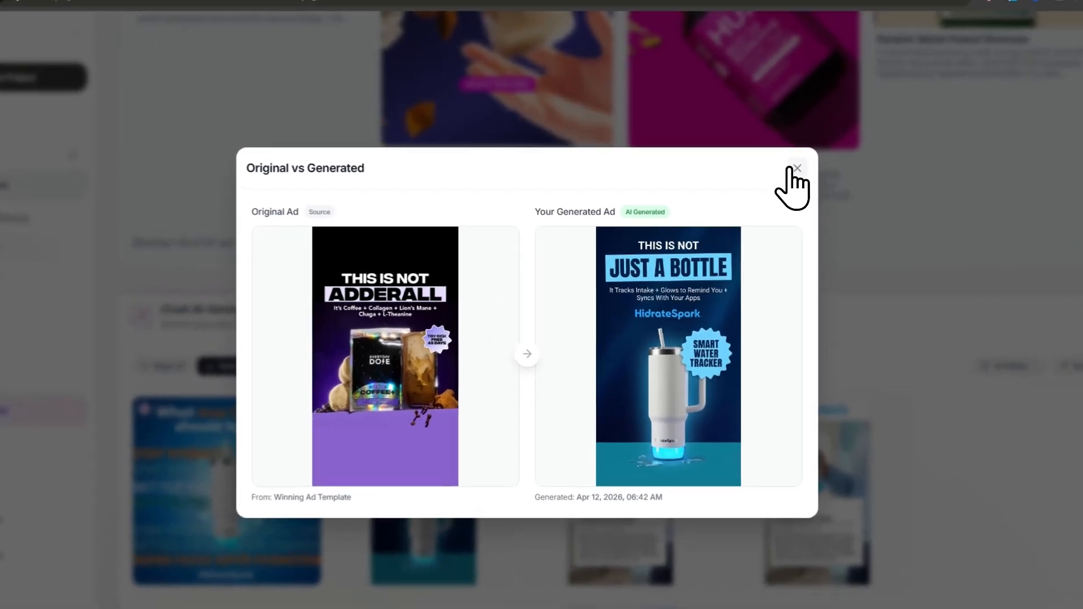
pyautogui.click(763, 191)
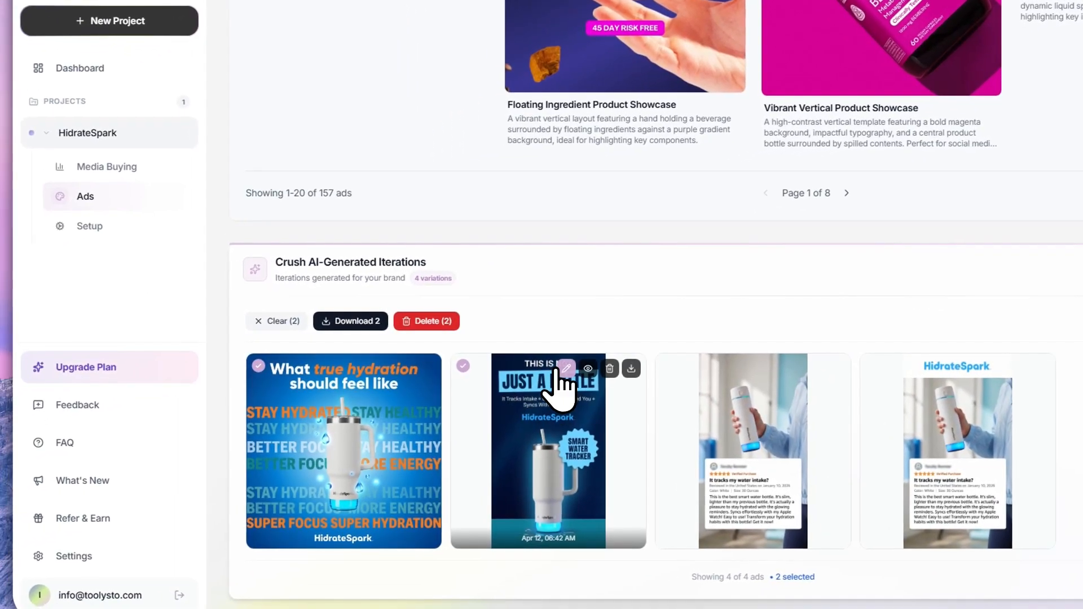
# - View the image editing options for the "This is not just a bottle" ad and close them without editing
pyautogui.click(564, 368)
pyautogui.click(529, 442)
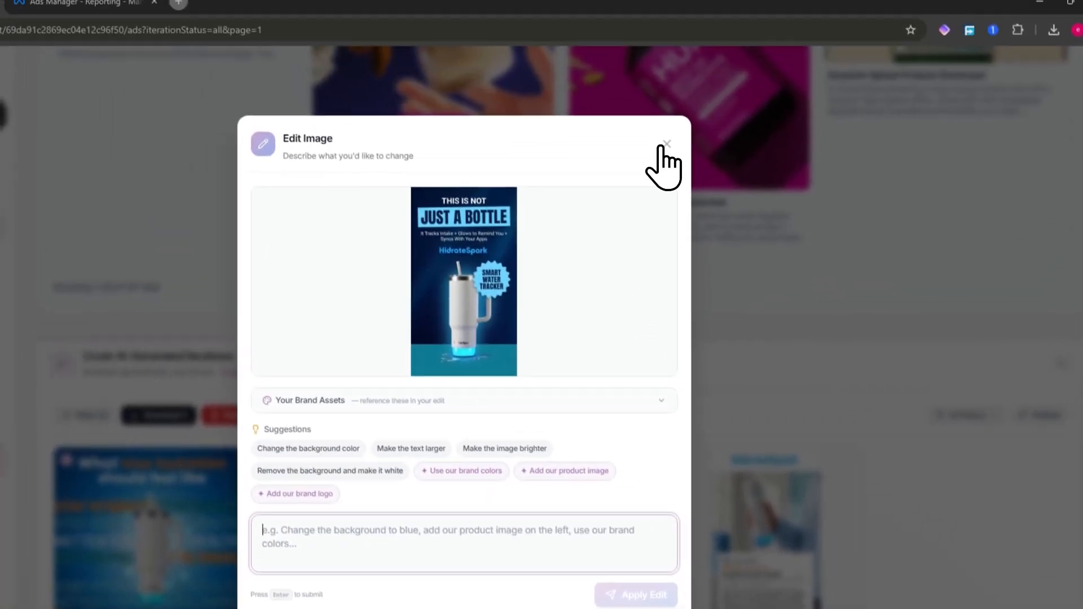
pyautogui.click(635, 38)
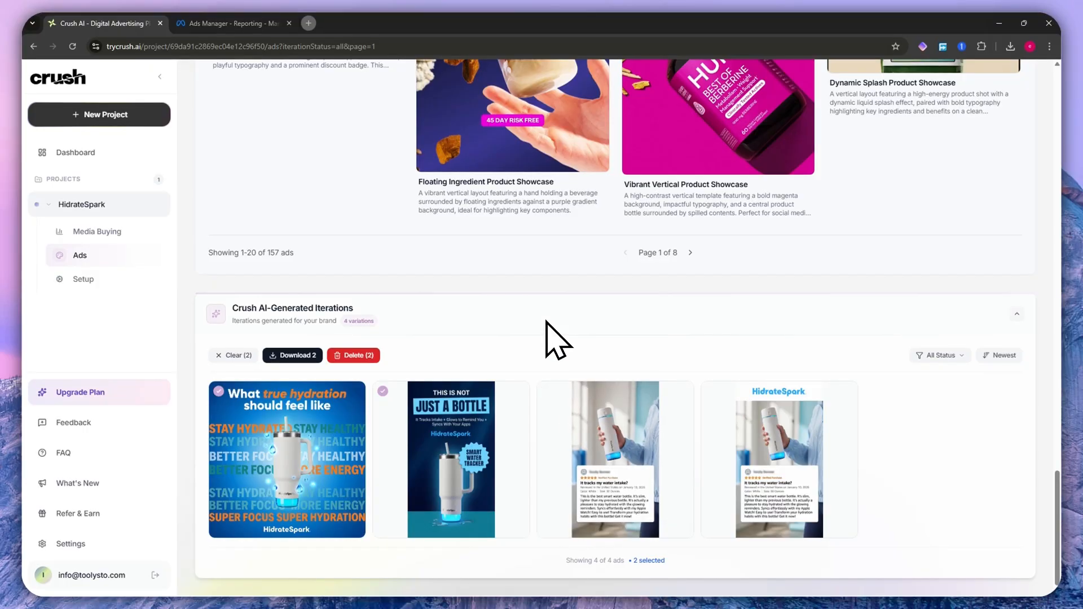
# - Preview the new project onboarding up to the Before You Begin notes, and exit it
pyautogui.scroll(20, 556, 341)
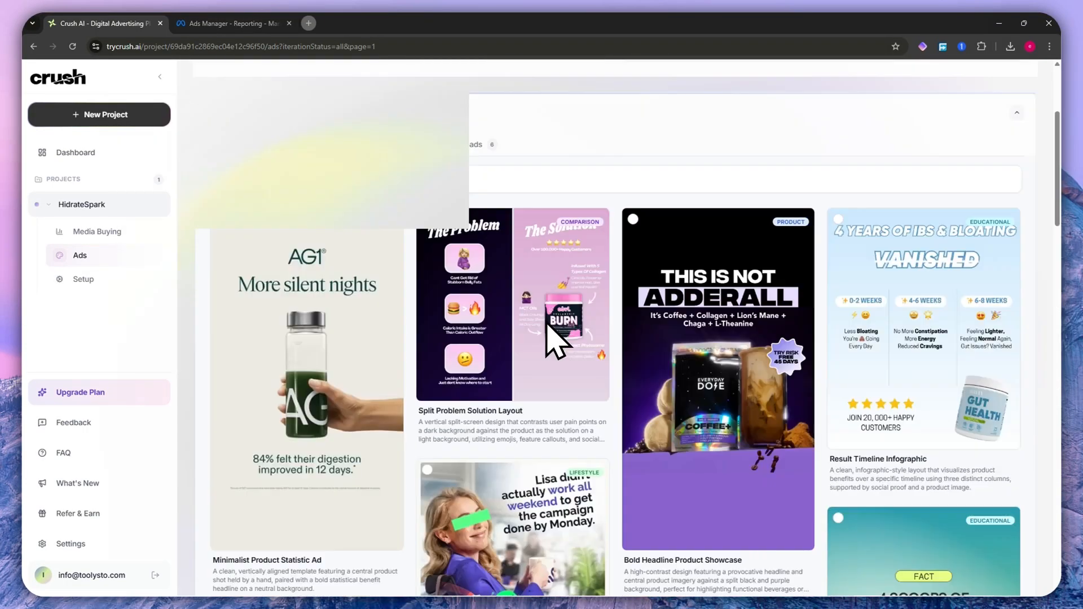
pyautogui.scroll(3, 553, 337)
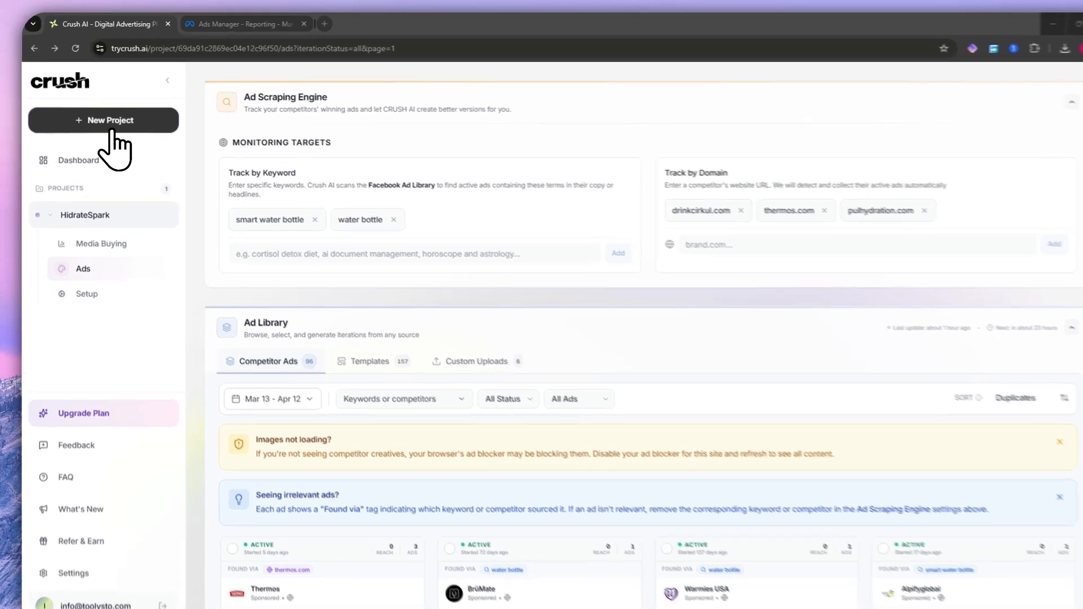
pyautogui.click(112, 127)
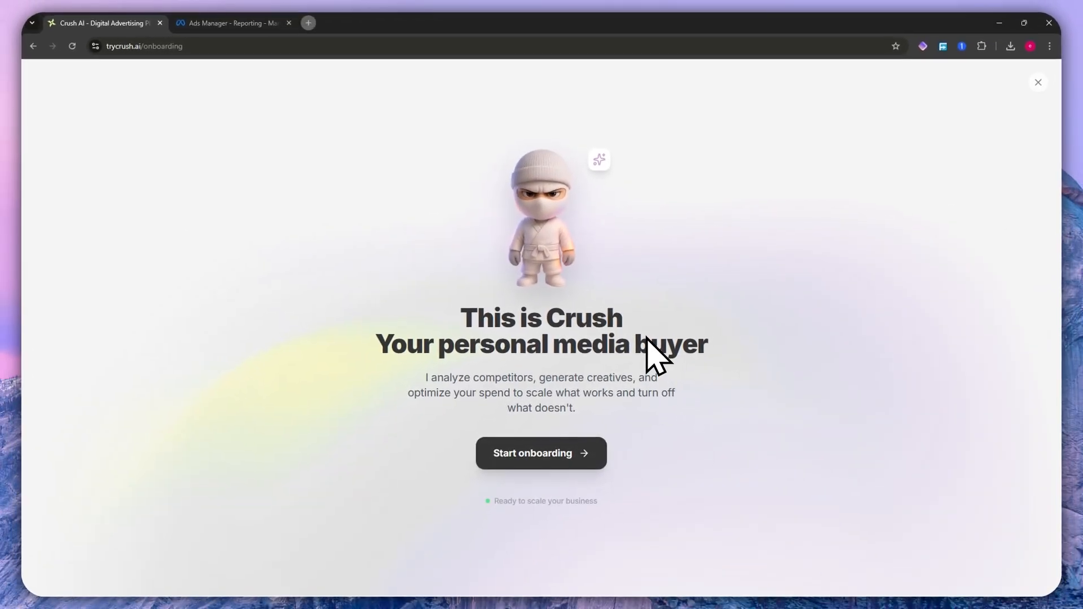
pyautogui.click(564, 454)
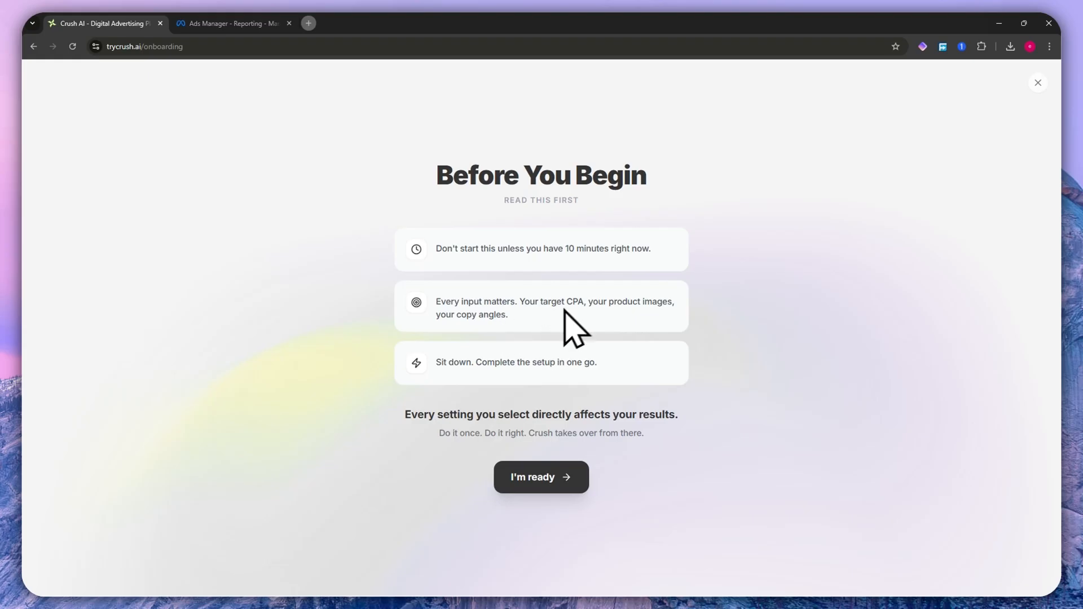
pyautogui.click(1038, 83)
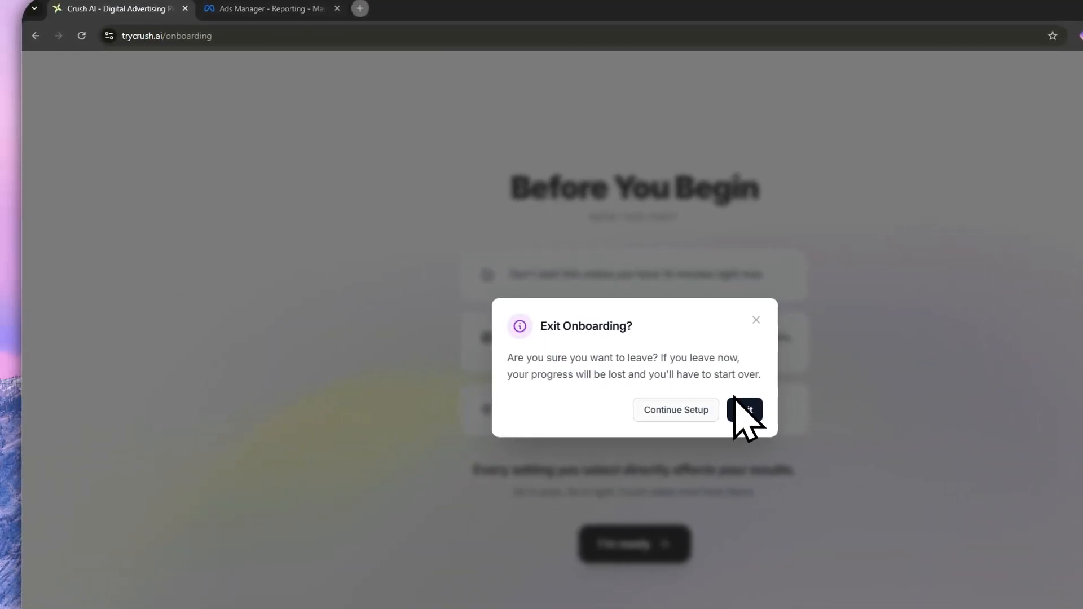
pyautogui.click(741, 409)
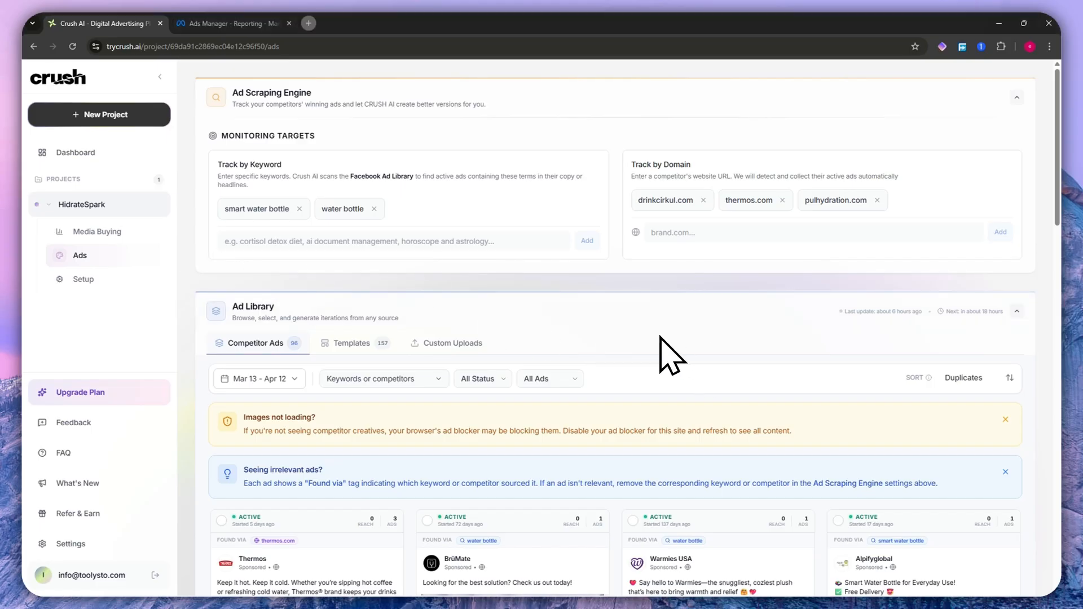
# - Browse the competitor ads collected in the HidrateSpark Ad Library
pyautogui.scroll(-3, 653, 360)
pyautogui.scroll(-2, 651, 379)
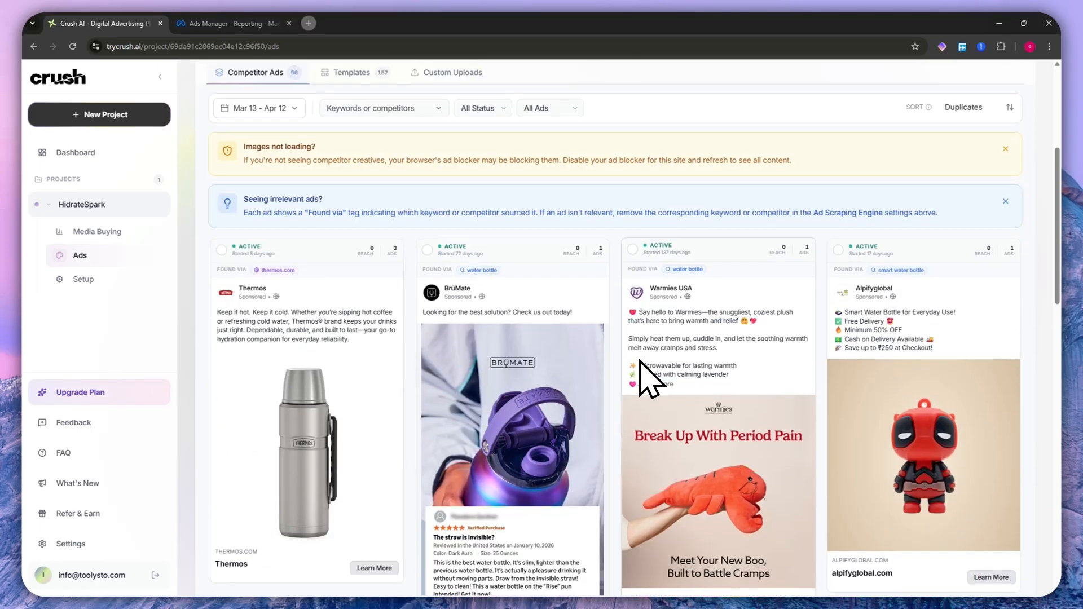